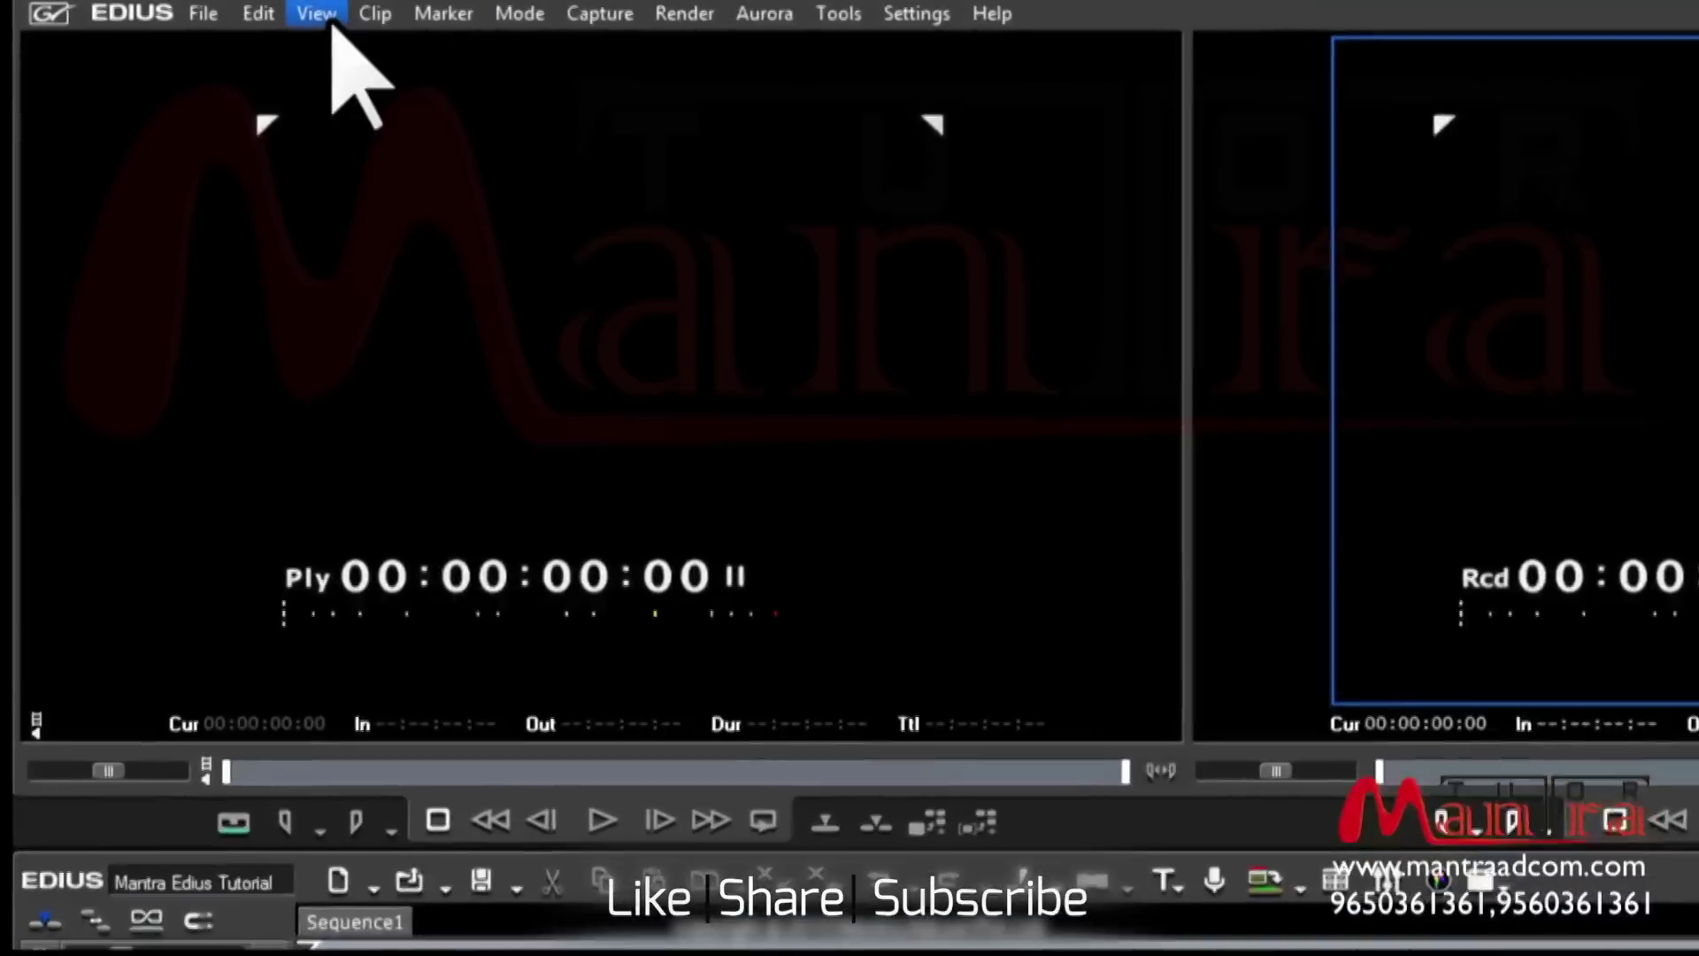
# Step: Switch the preview window to Single Mode
pyautogui.click(326, 16)
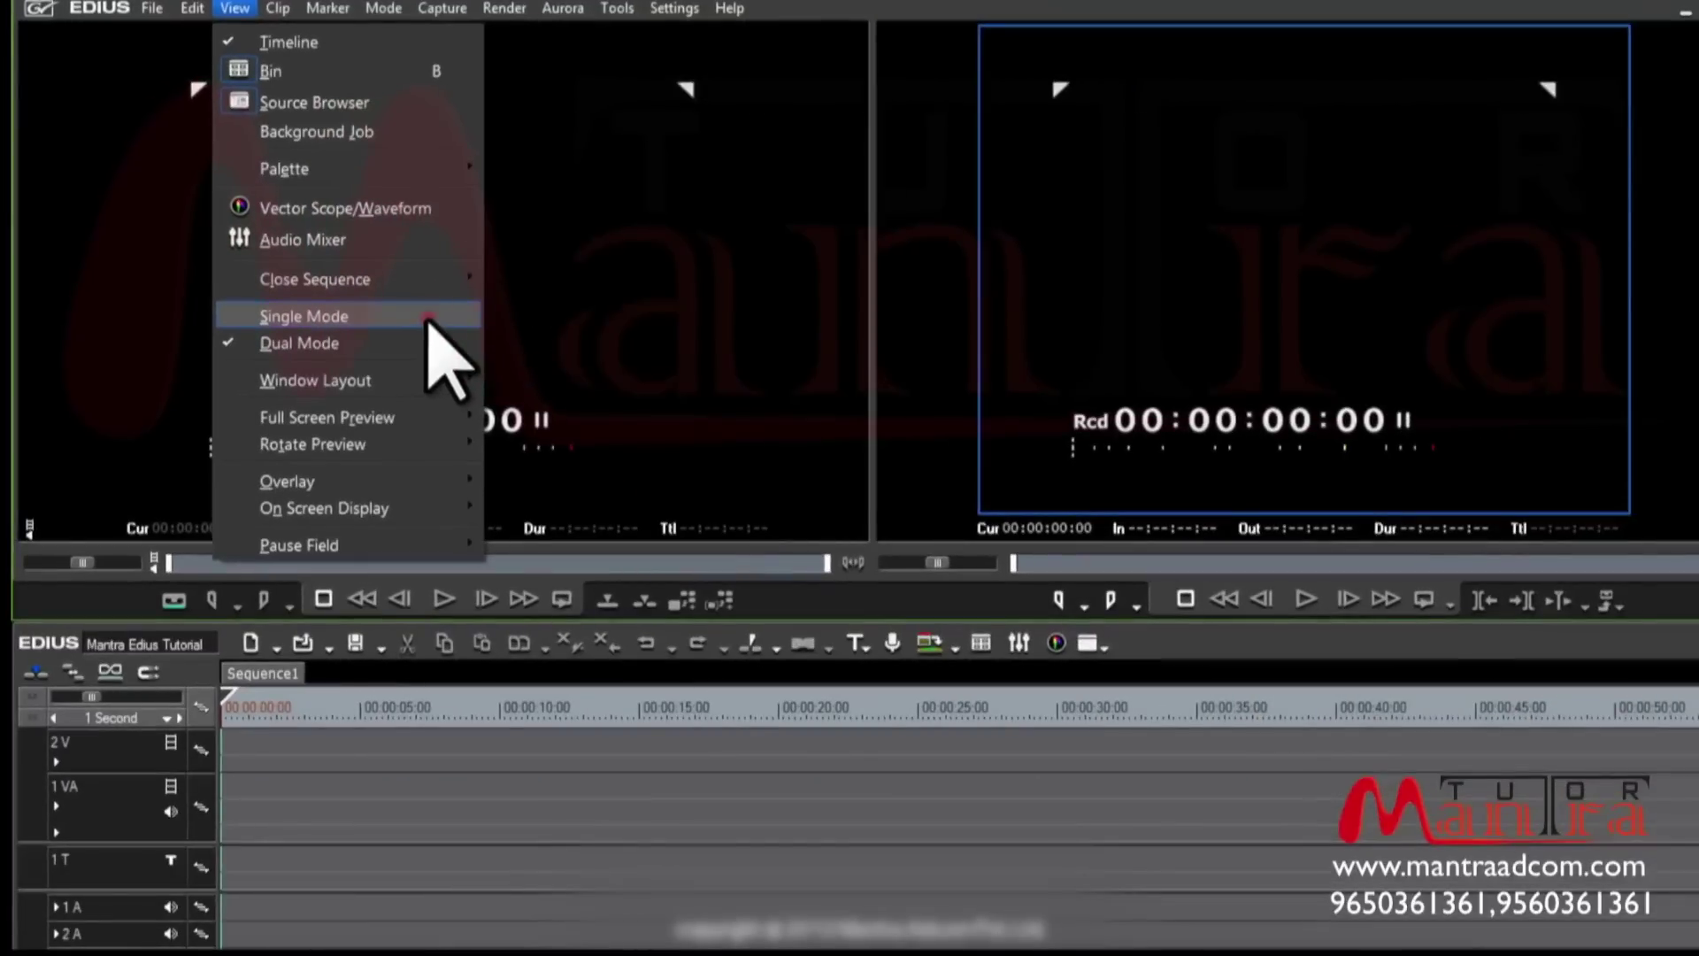
pyautogui.click(429, 319)
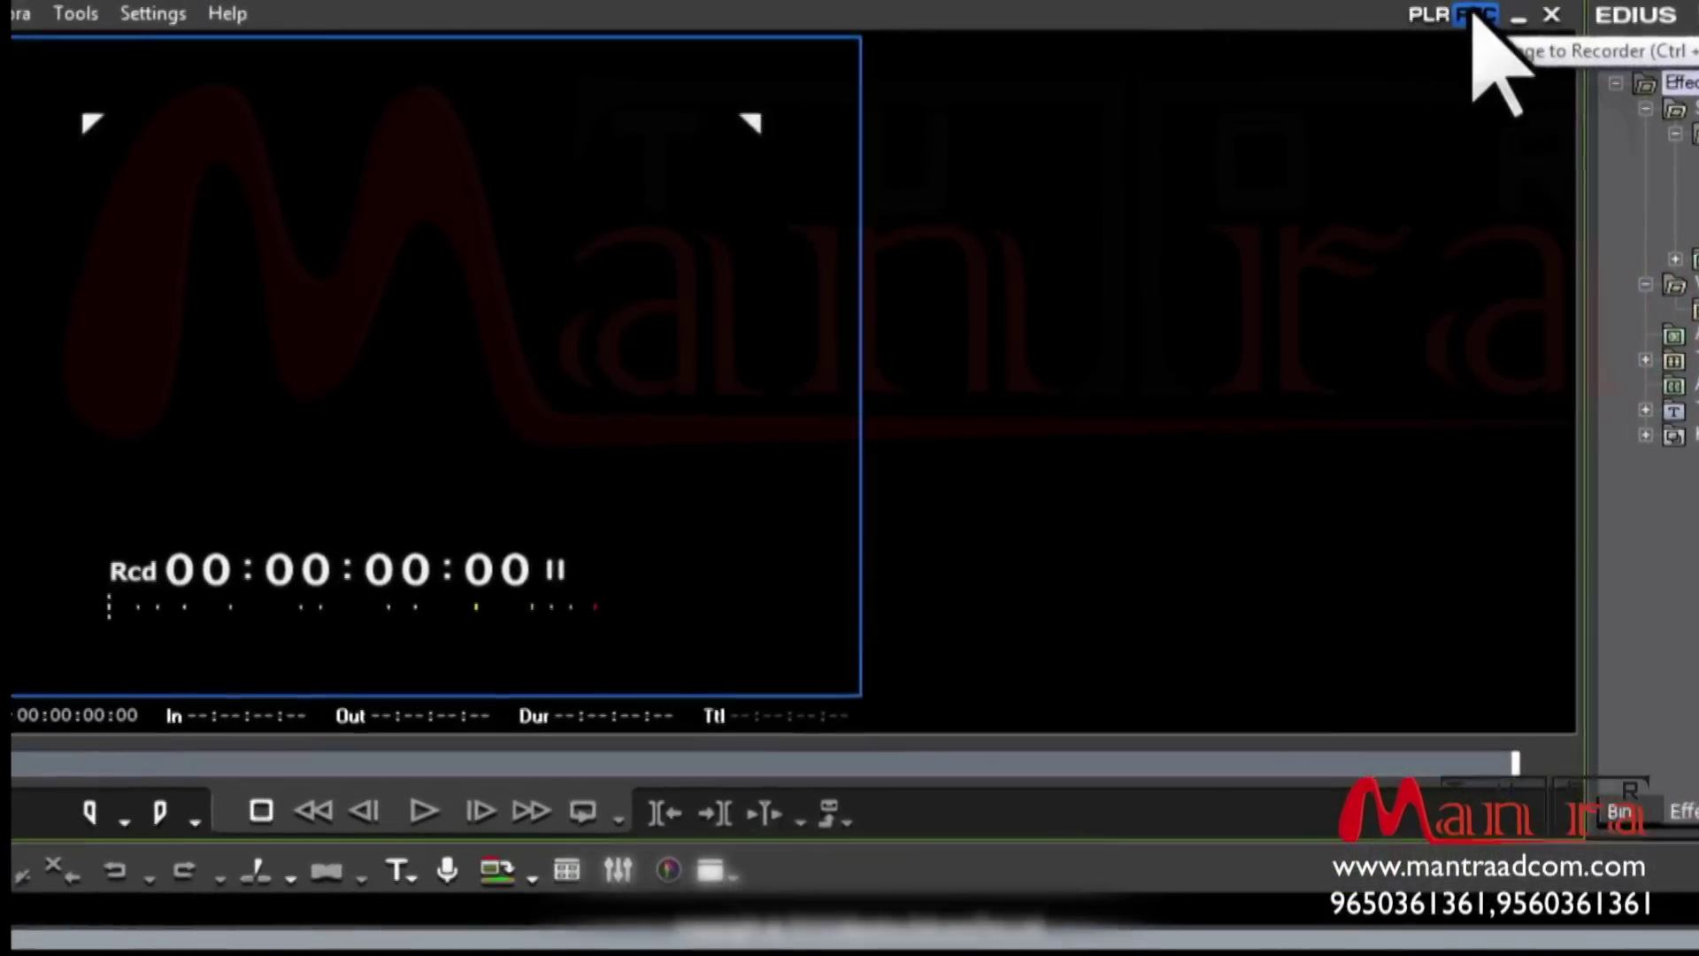
# Step: Alternate the single preview monitor between the player and the recorder several times, ending on the recorder
pyautogui.click(1427, 14)
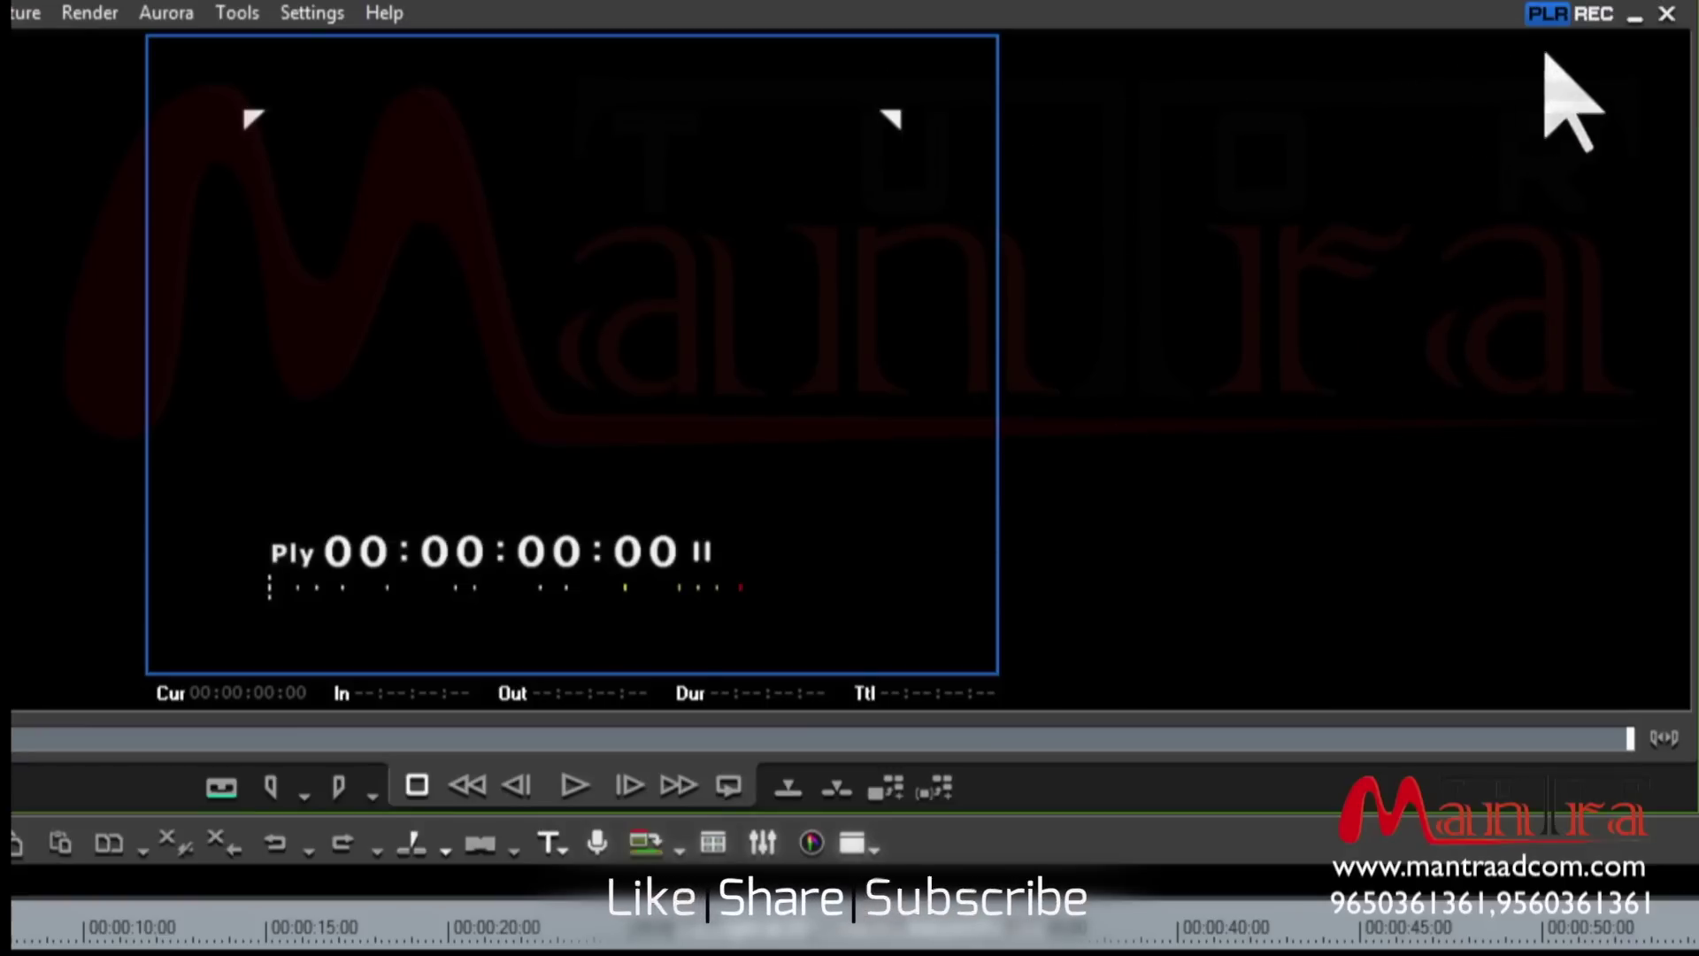
pyautogui.click(1592, 14)
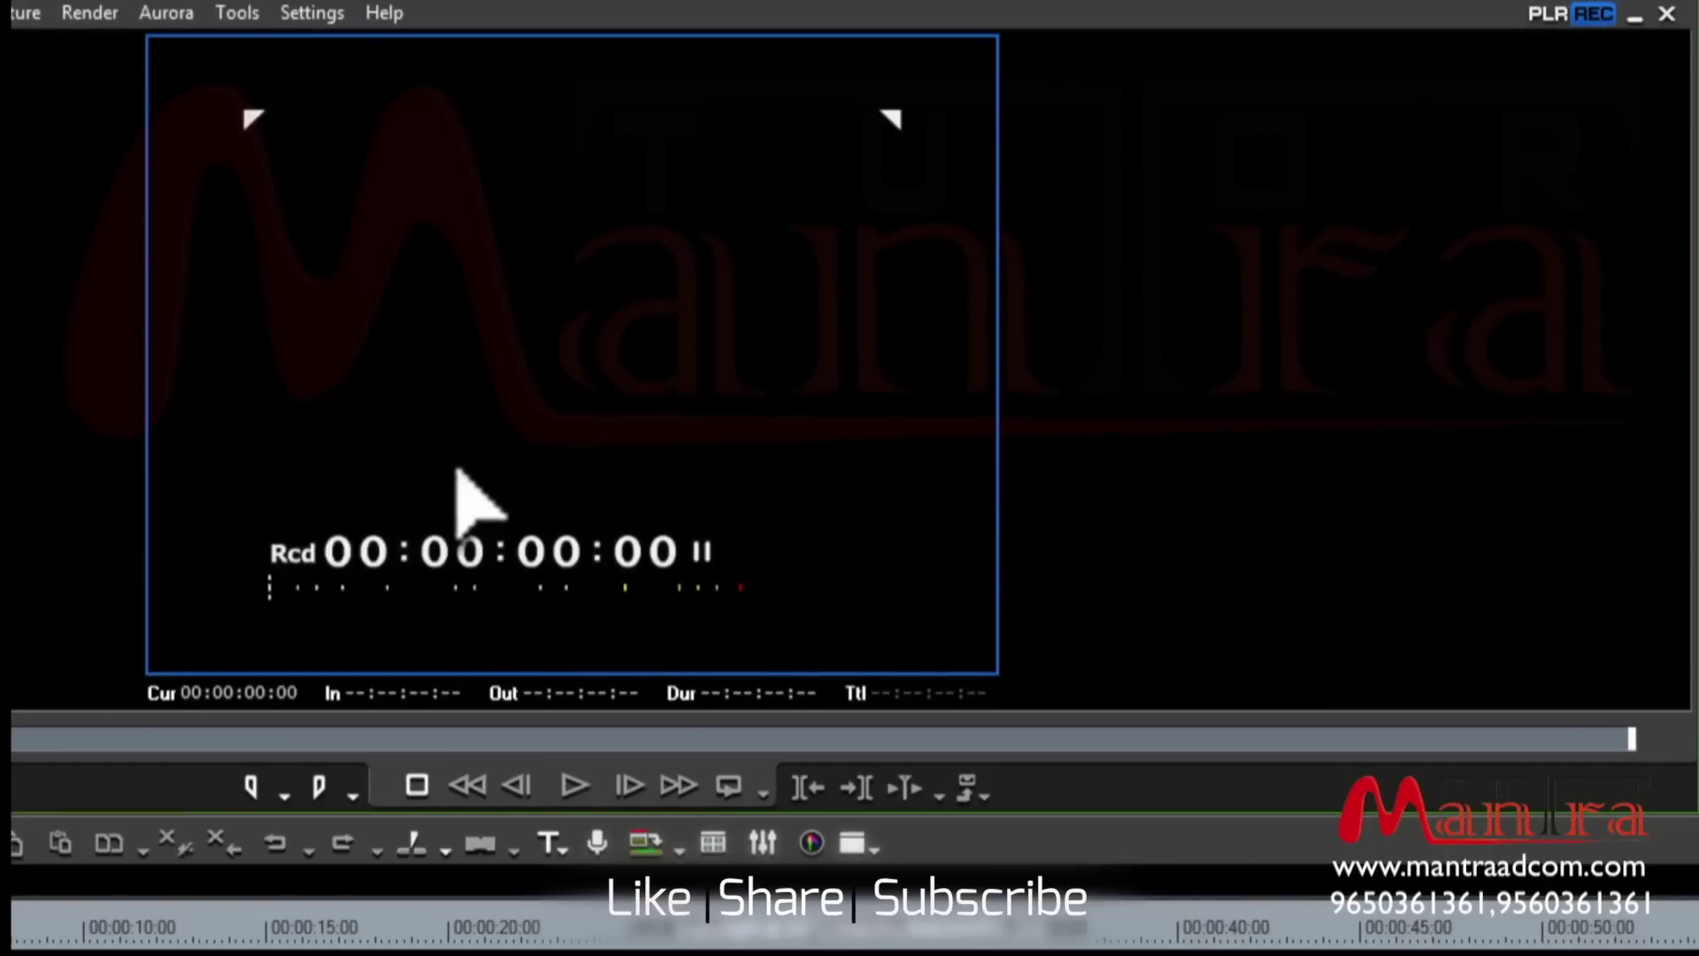
pyautogui.press('Tab')
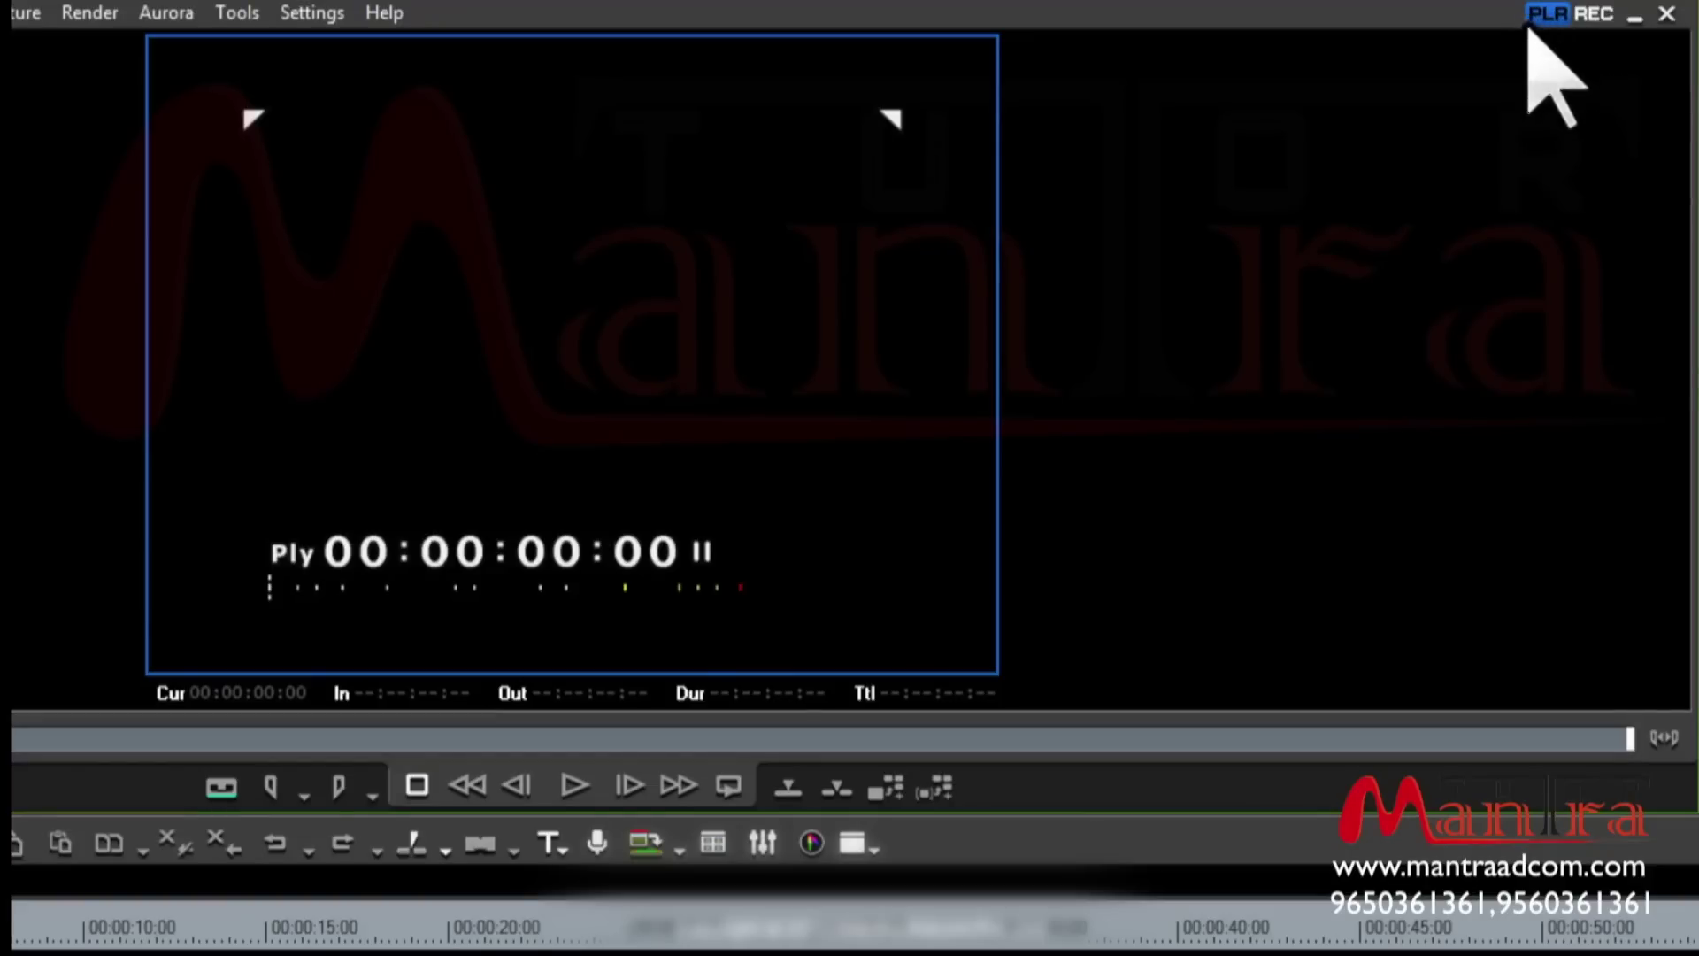
pyautogui.click(1595, 19)
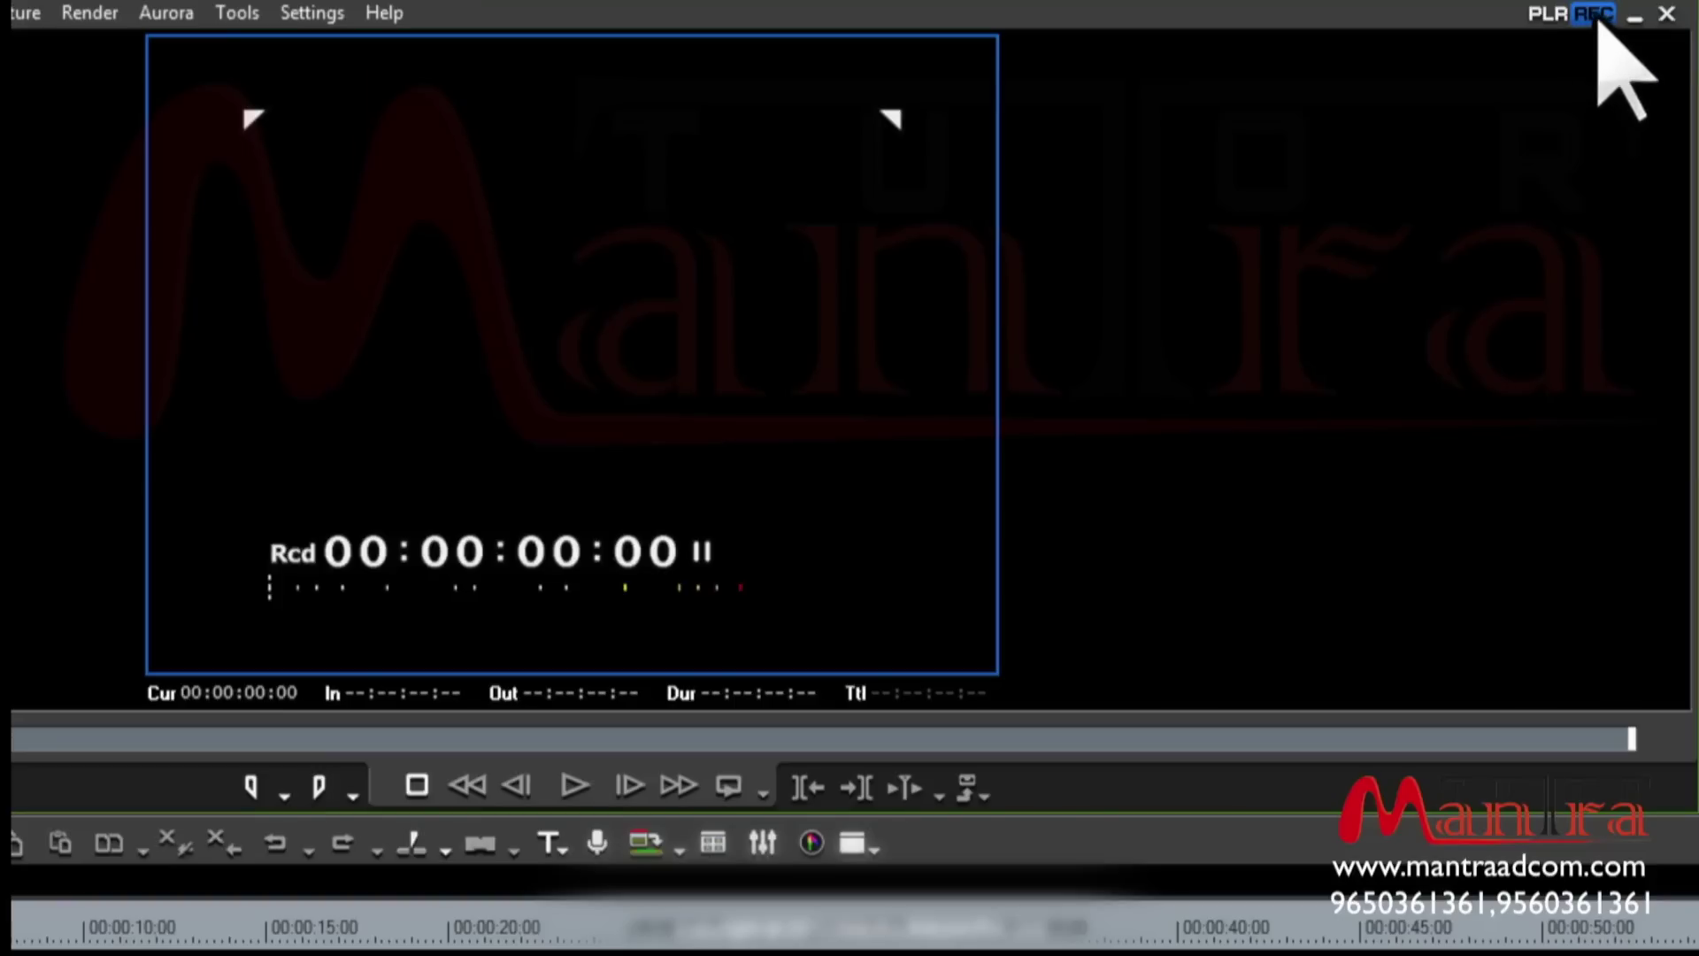
pyautogui.click(1551, 14)
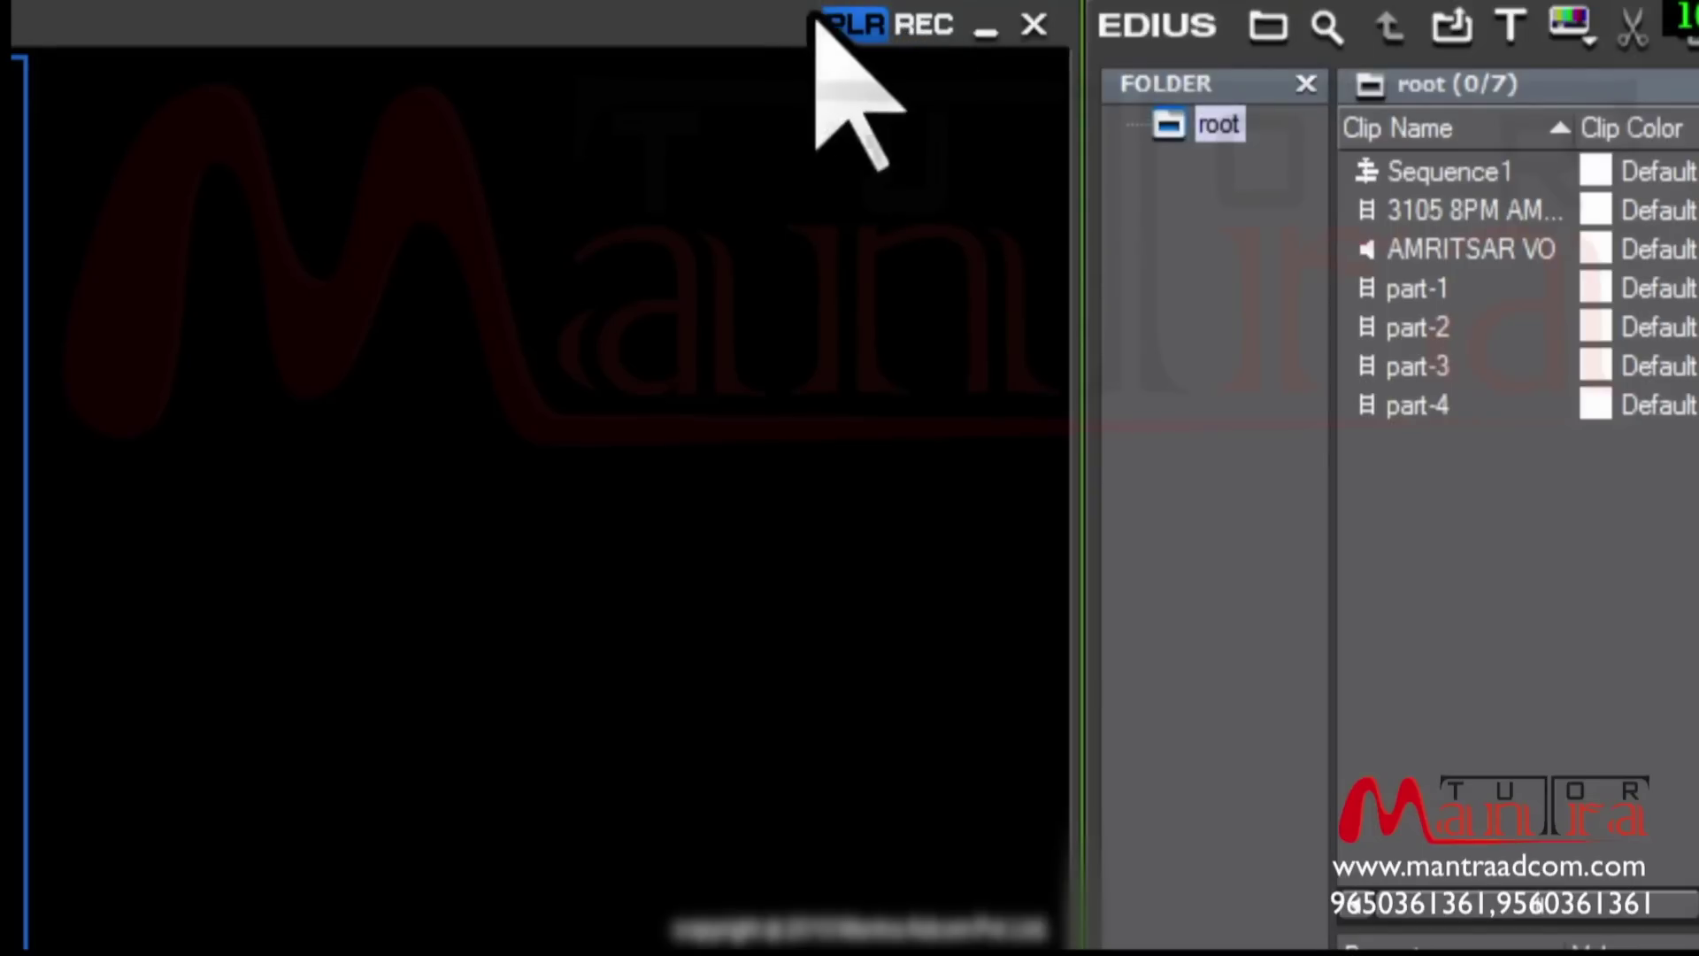
pyautogui.click(925, 25)
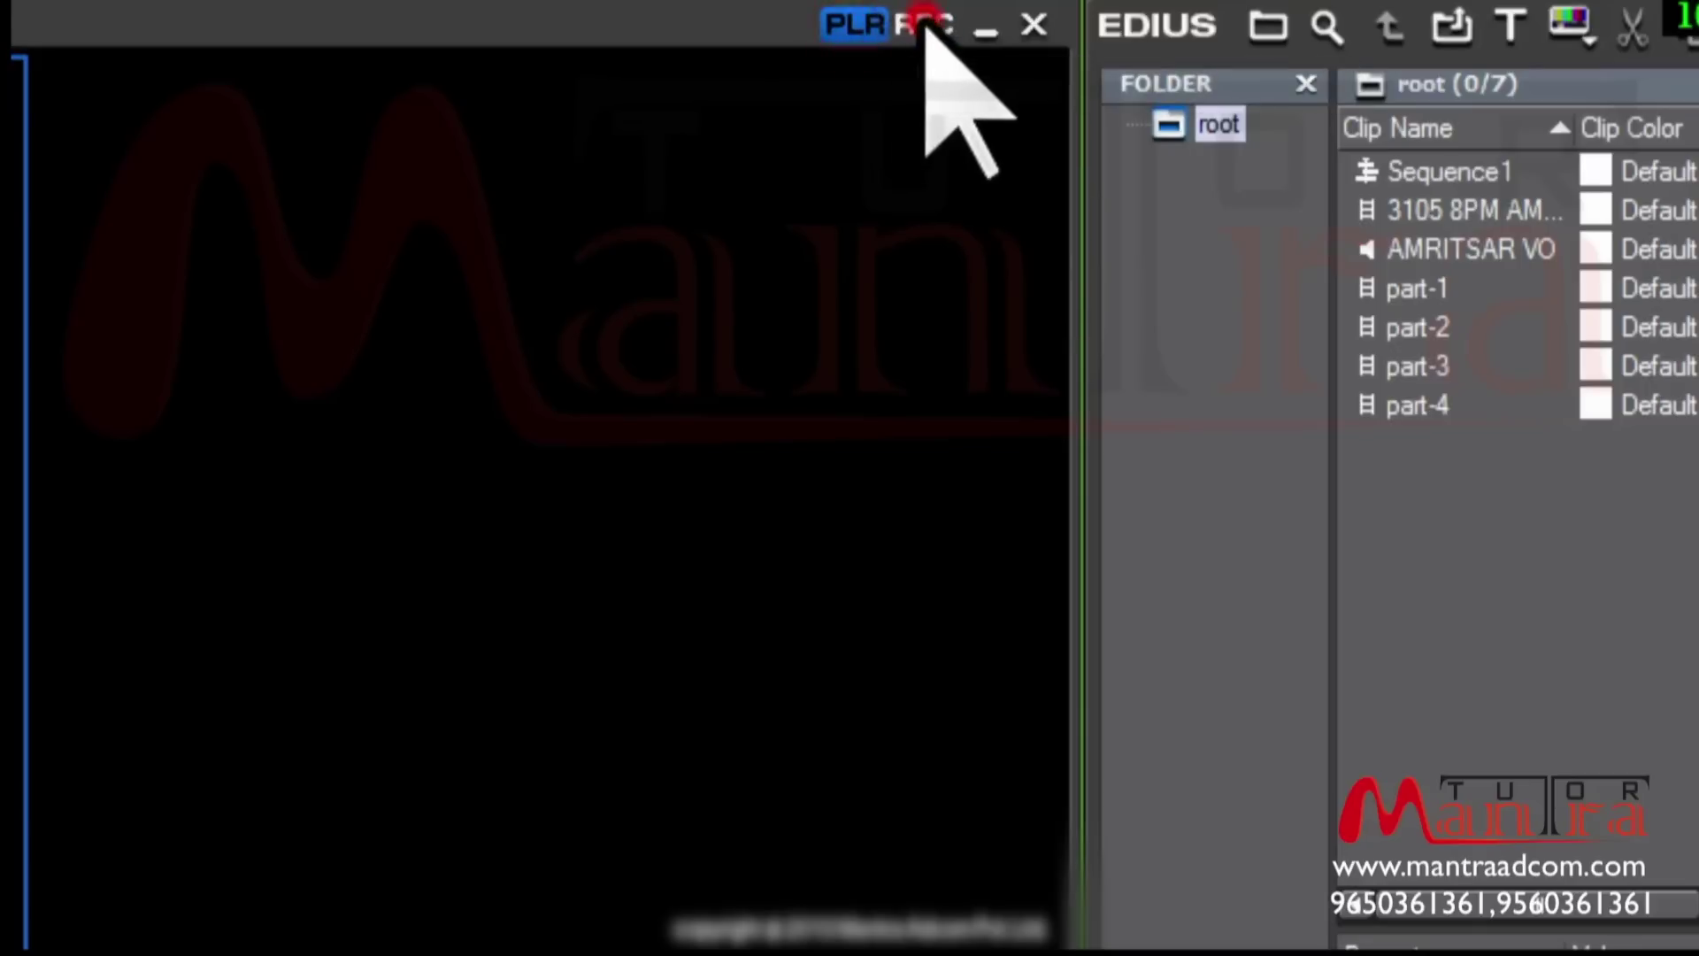
pyautogui.click(858, 25)
pyautogui.click(913, 25)
pyautogui.click(864, 24)
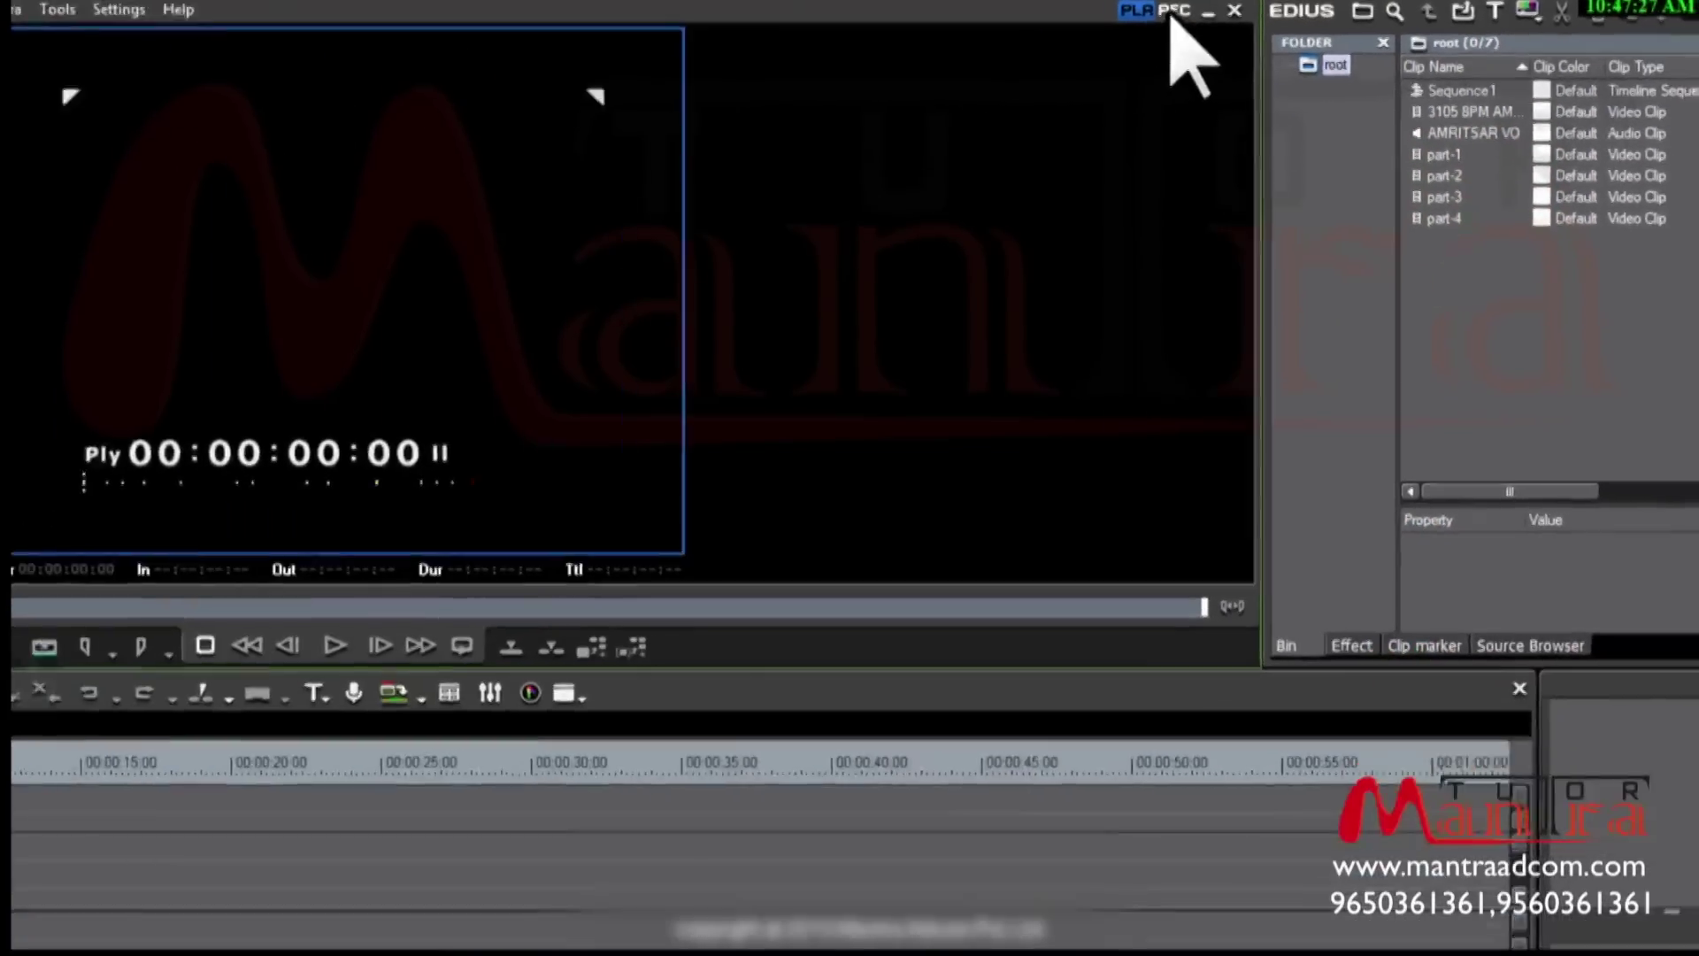
pyautogui.click(924, 25)
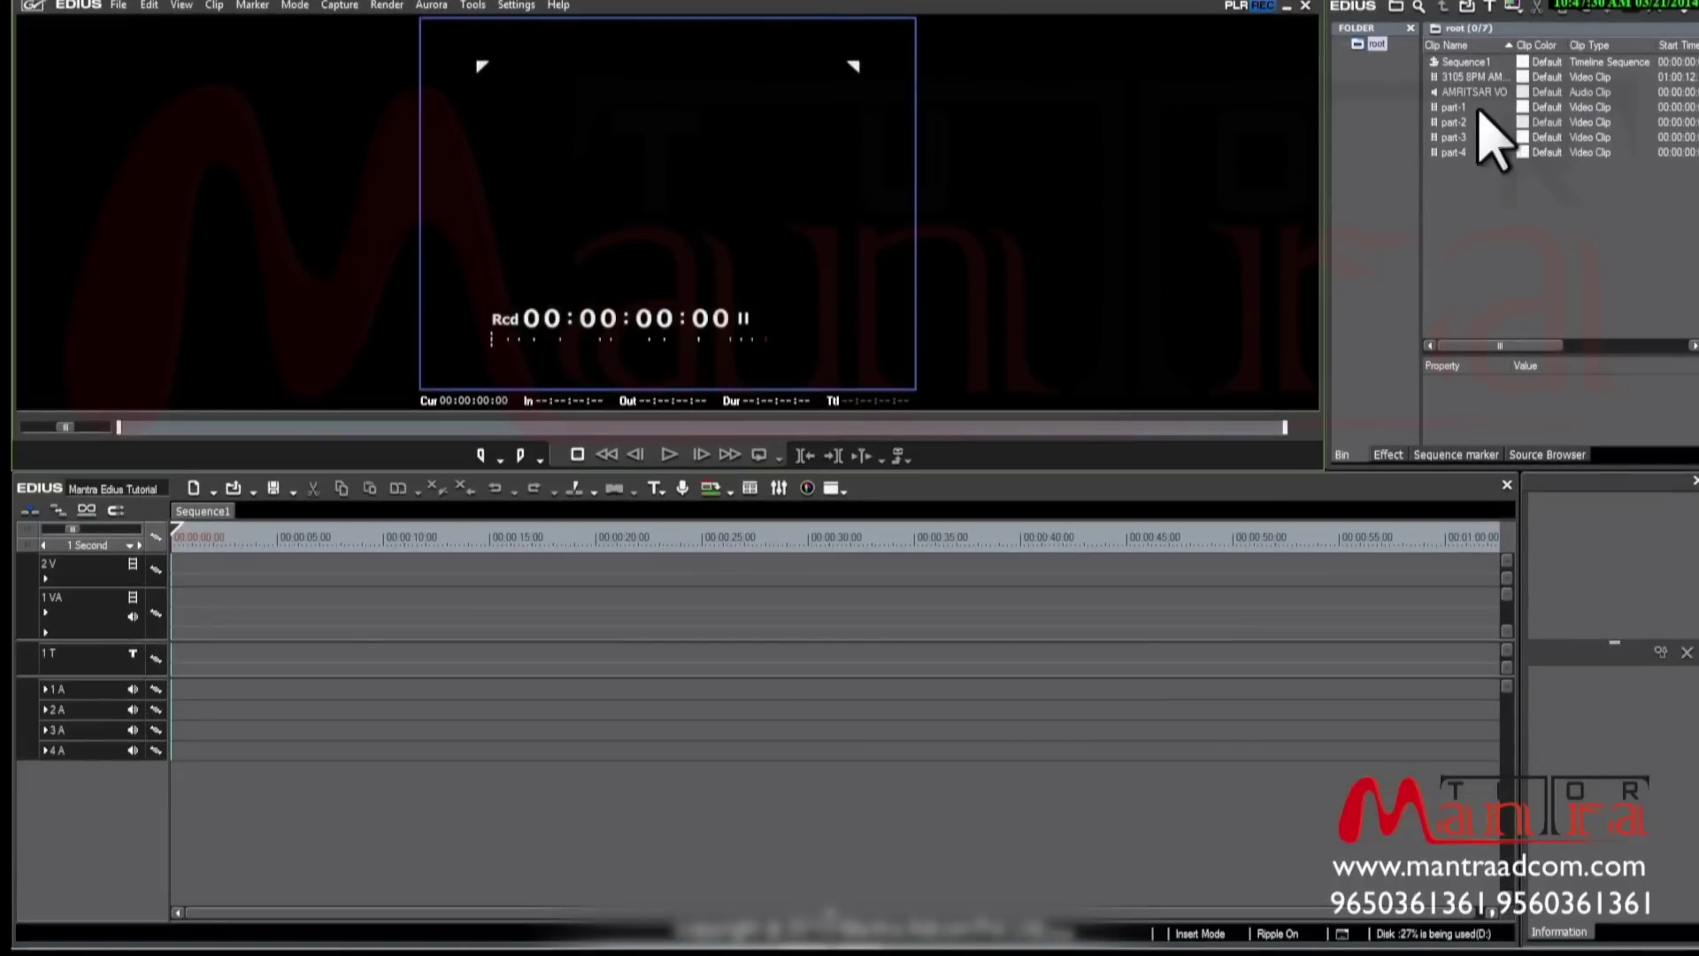
# Step: Open the part-1 and part-4 clips from the bin and scrub the timeline cursor over the part-4 clip
pyautogui.doubleClick(1433, 107)
pyautogui.doubleClick(1435, 153)
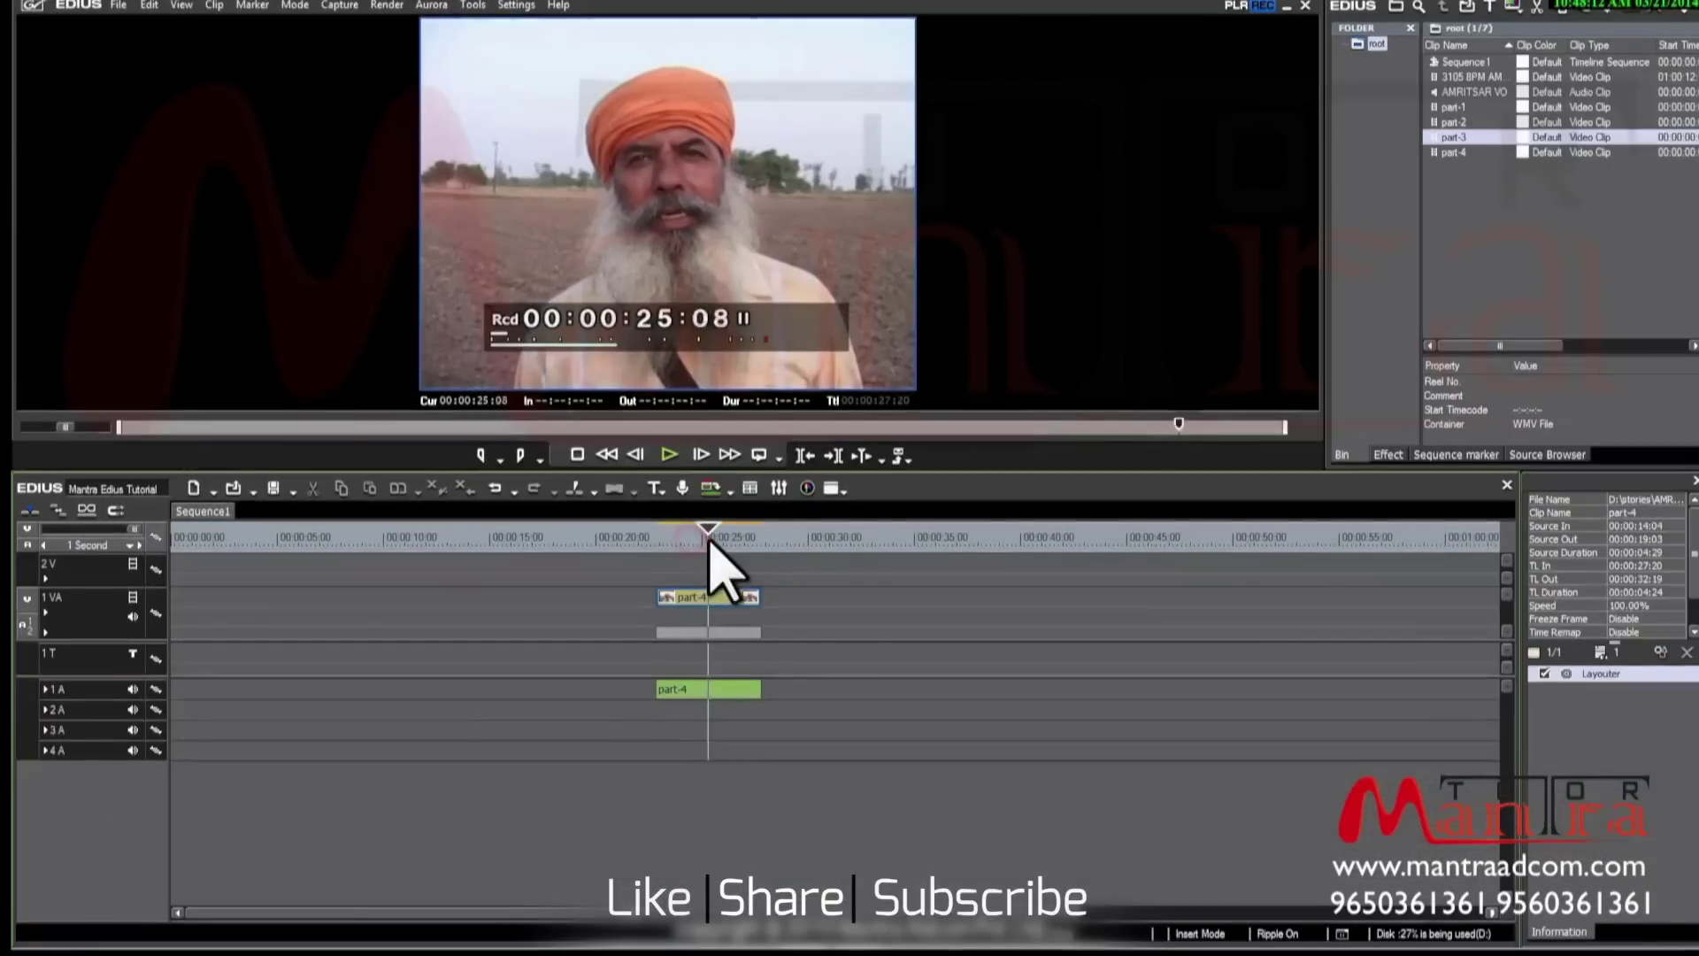
pyautogui.moveTo(708, 542); pyautogui.dragTo(696, 547)
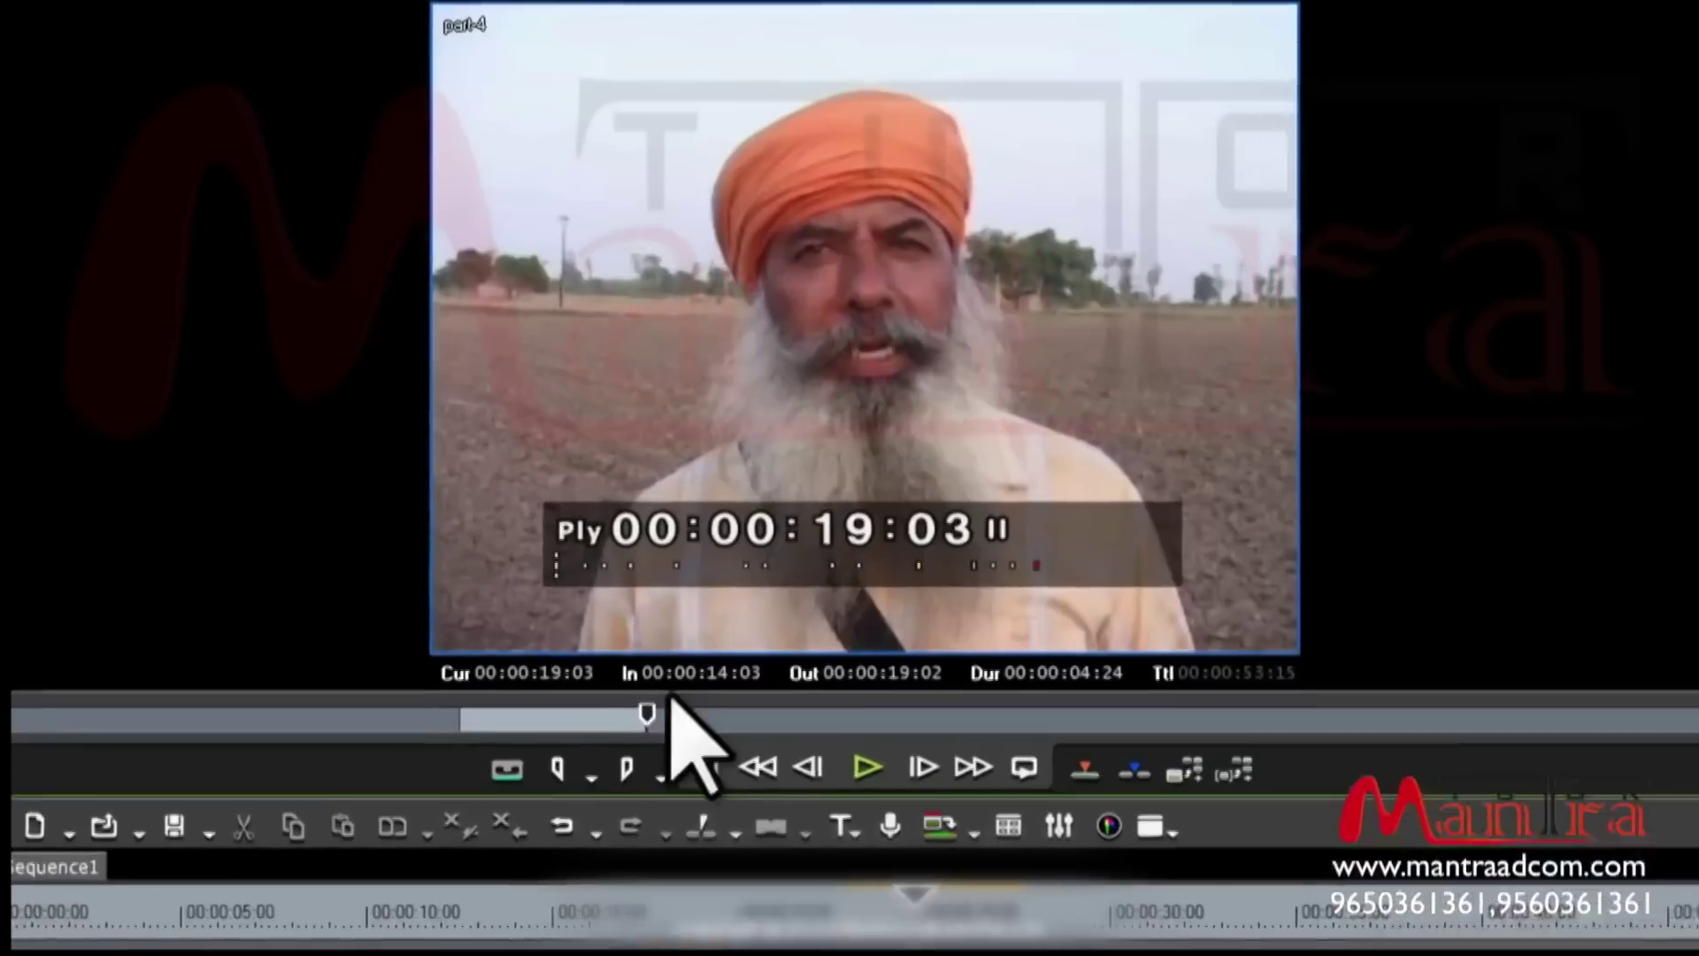
# Step: Scrub through the part-4 clip in the player, play it in stretches and pause it at about 30 seconds
pyautogui.moveTo(622, 646); pyautogui.dragTo(792, 652)
pyautogui.moveTo(872, 777)
pyautogui.mouseDown()
pyautogui.moveTo(929, 784)
pyautogui.moveTo(883, 779)
pyautogui.mouseUp()
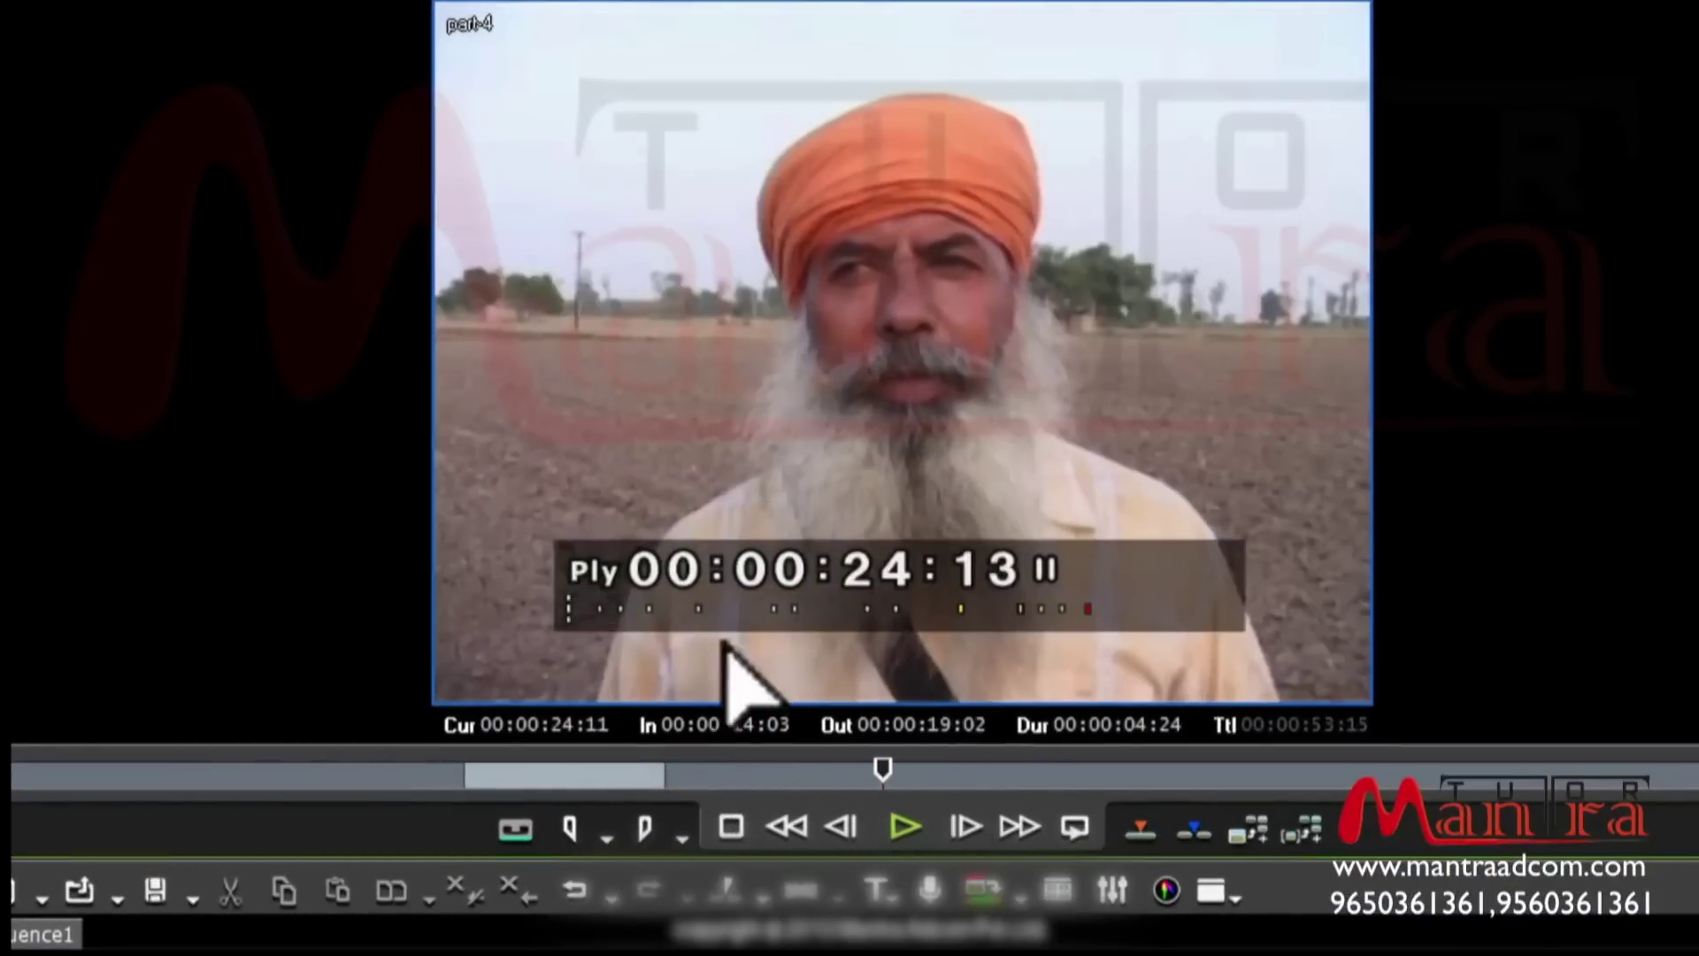
pyautogui.click(904, 827)
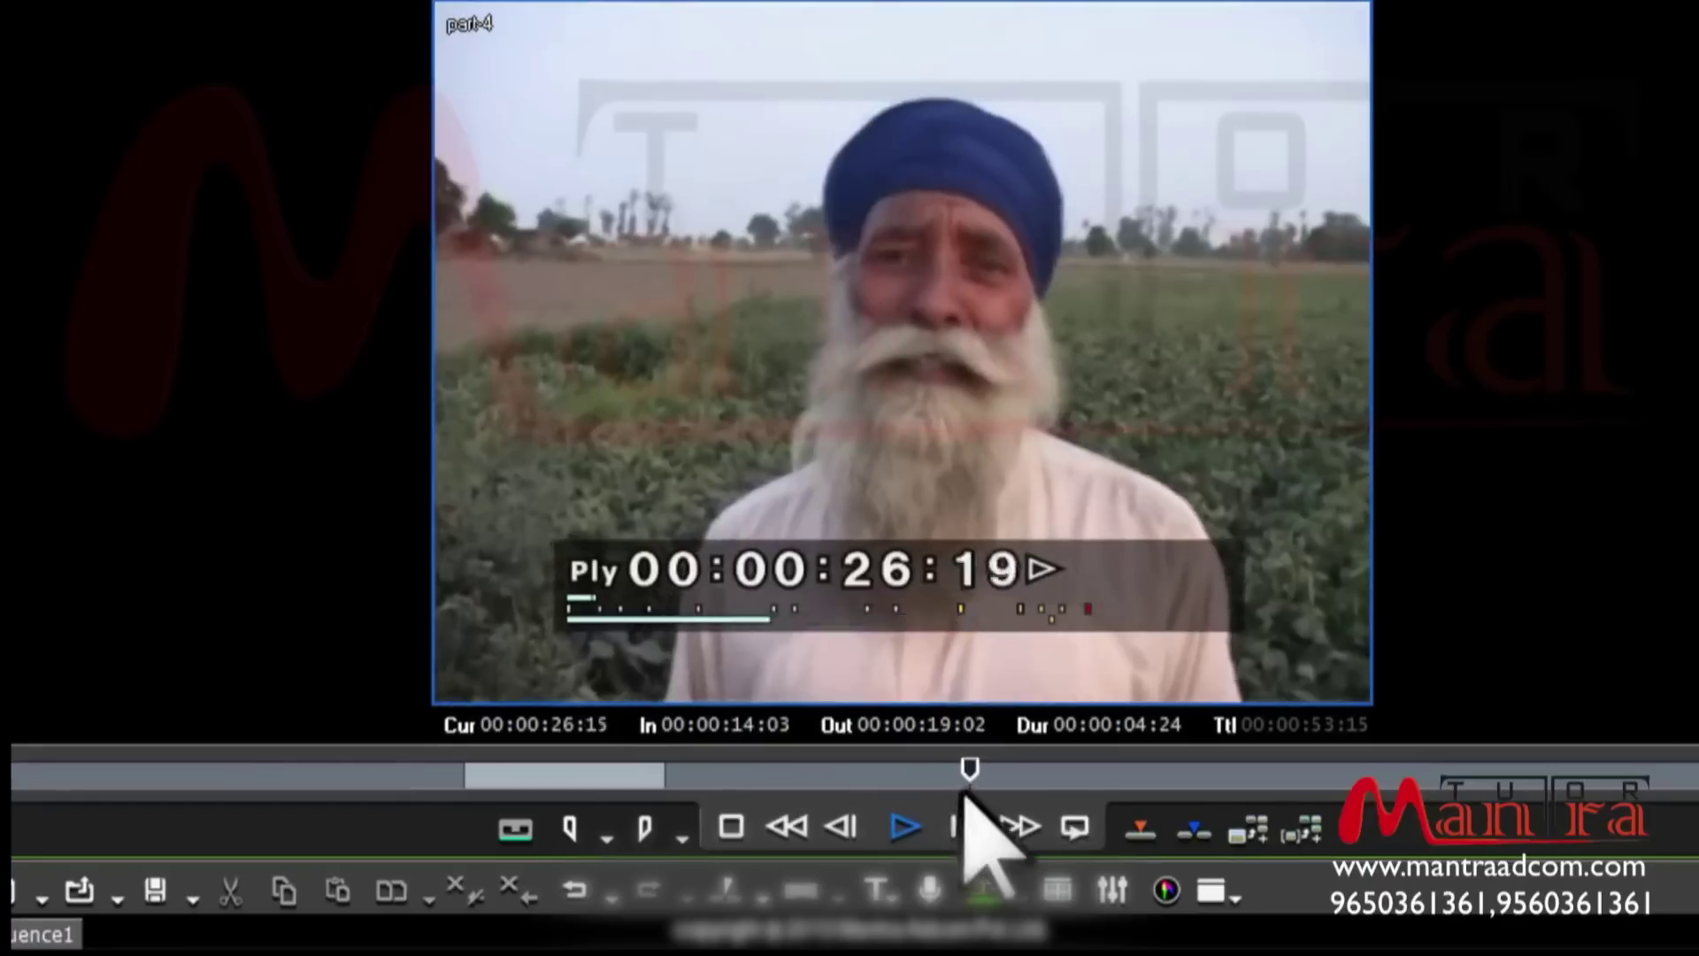
pyautogui.click(902, 832)
pyautogui.click(905, 829)
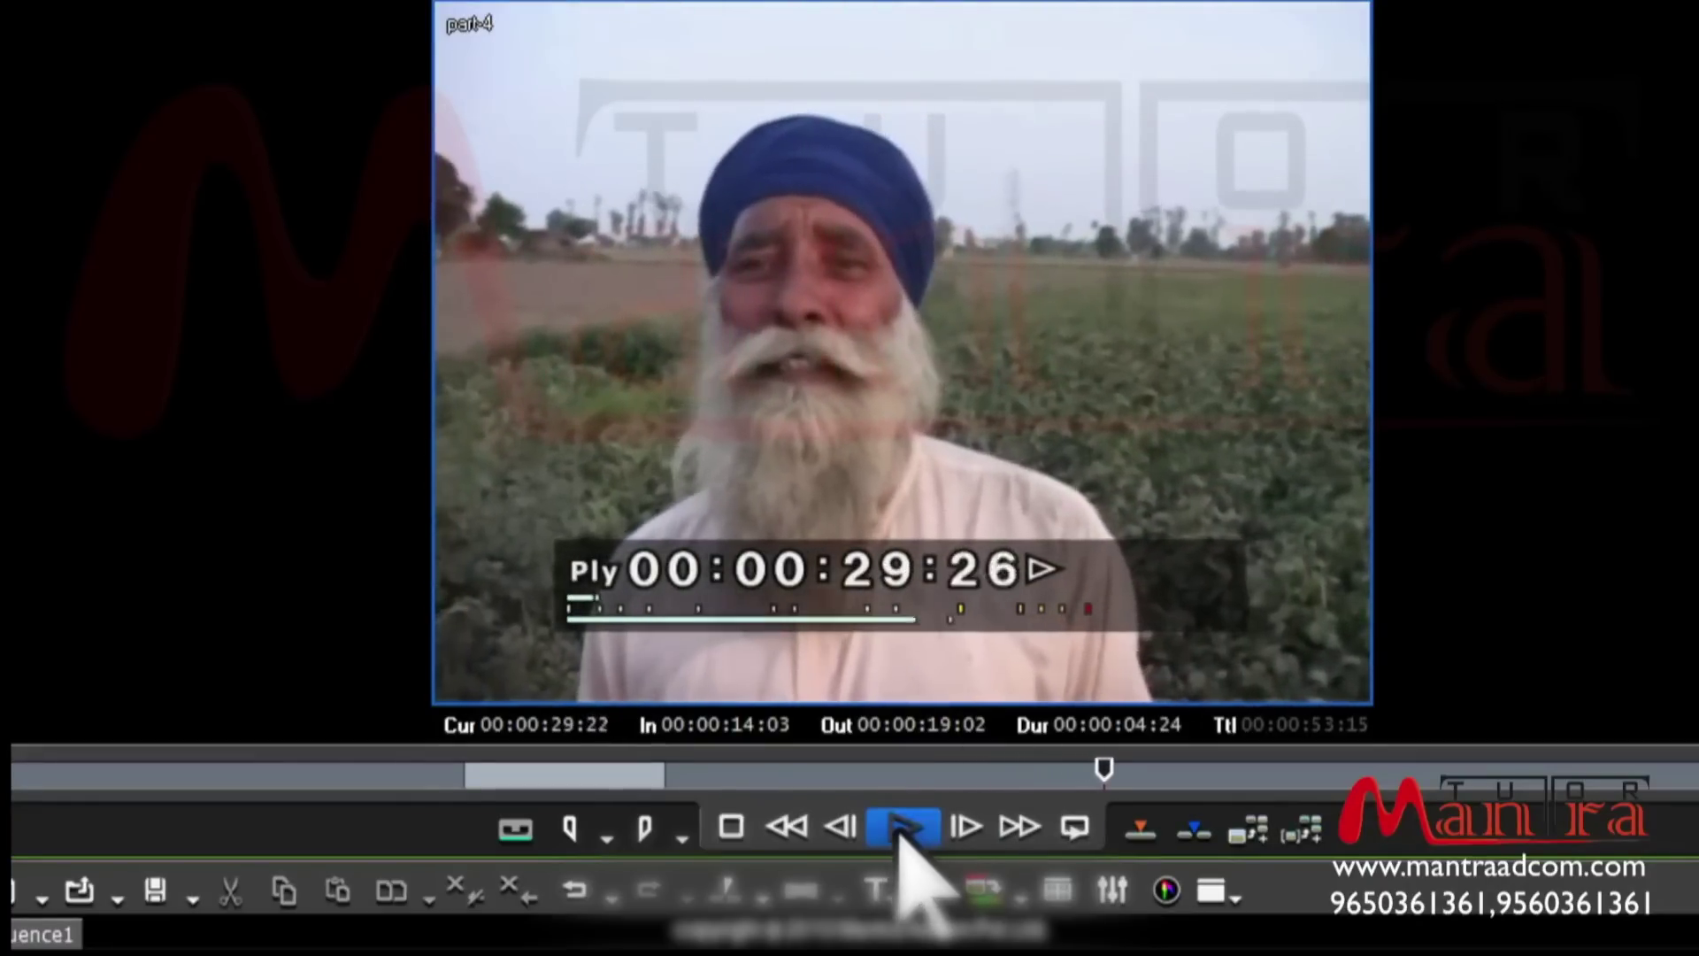
pyautogui.click(902, 832)
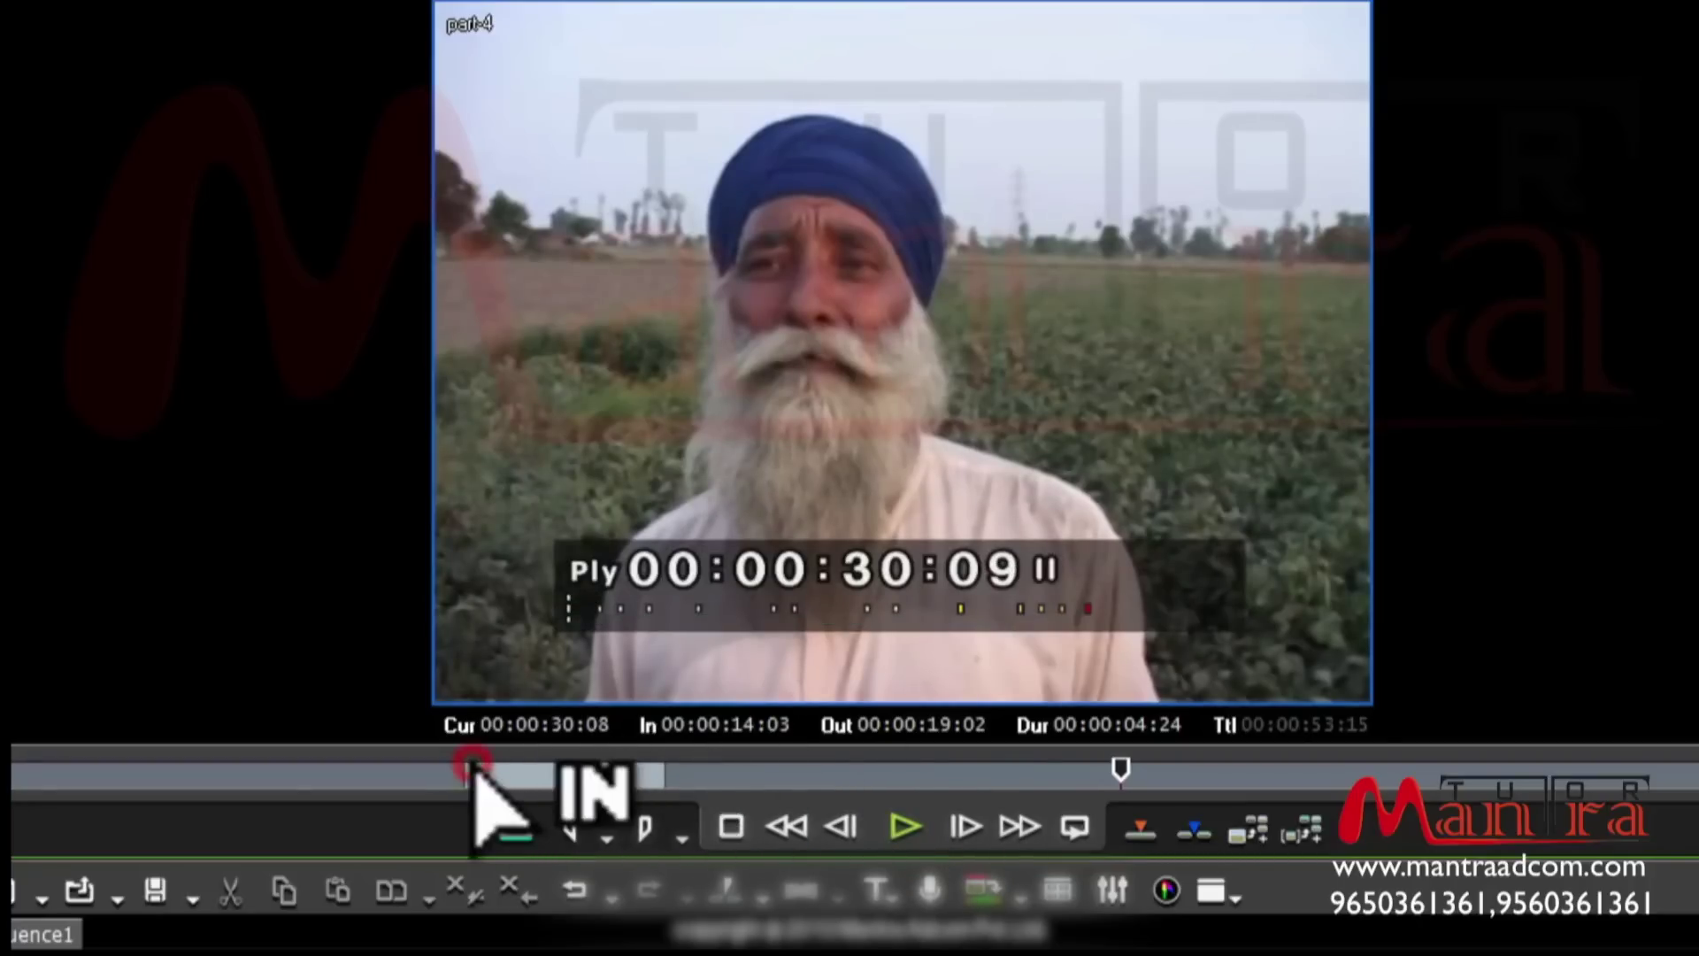
# Step: Move the In point of the part-4 clip to 00:00:00:00 and shuttle through the footage
pyautogui.moveTo(464, 768); pyautogui.dragTo(423, 772)
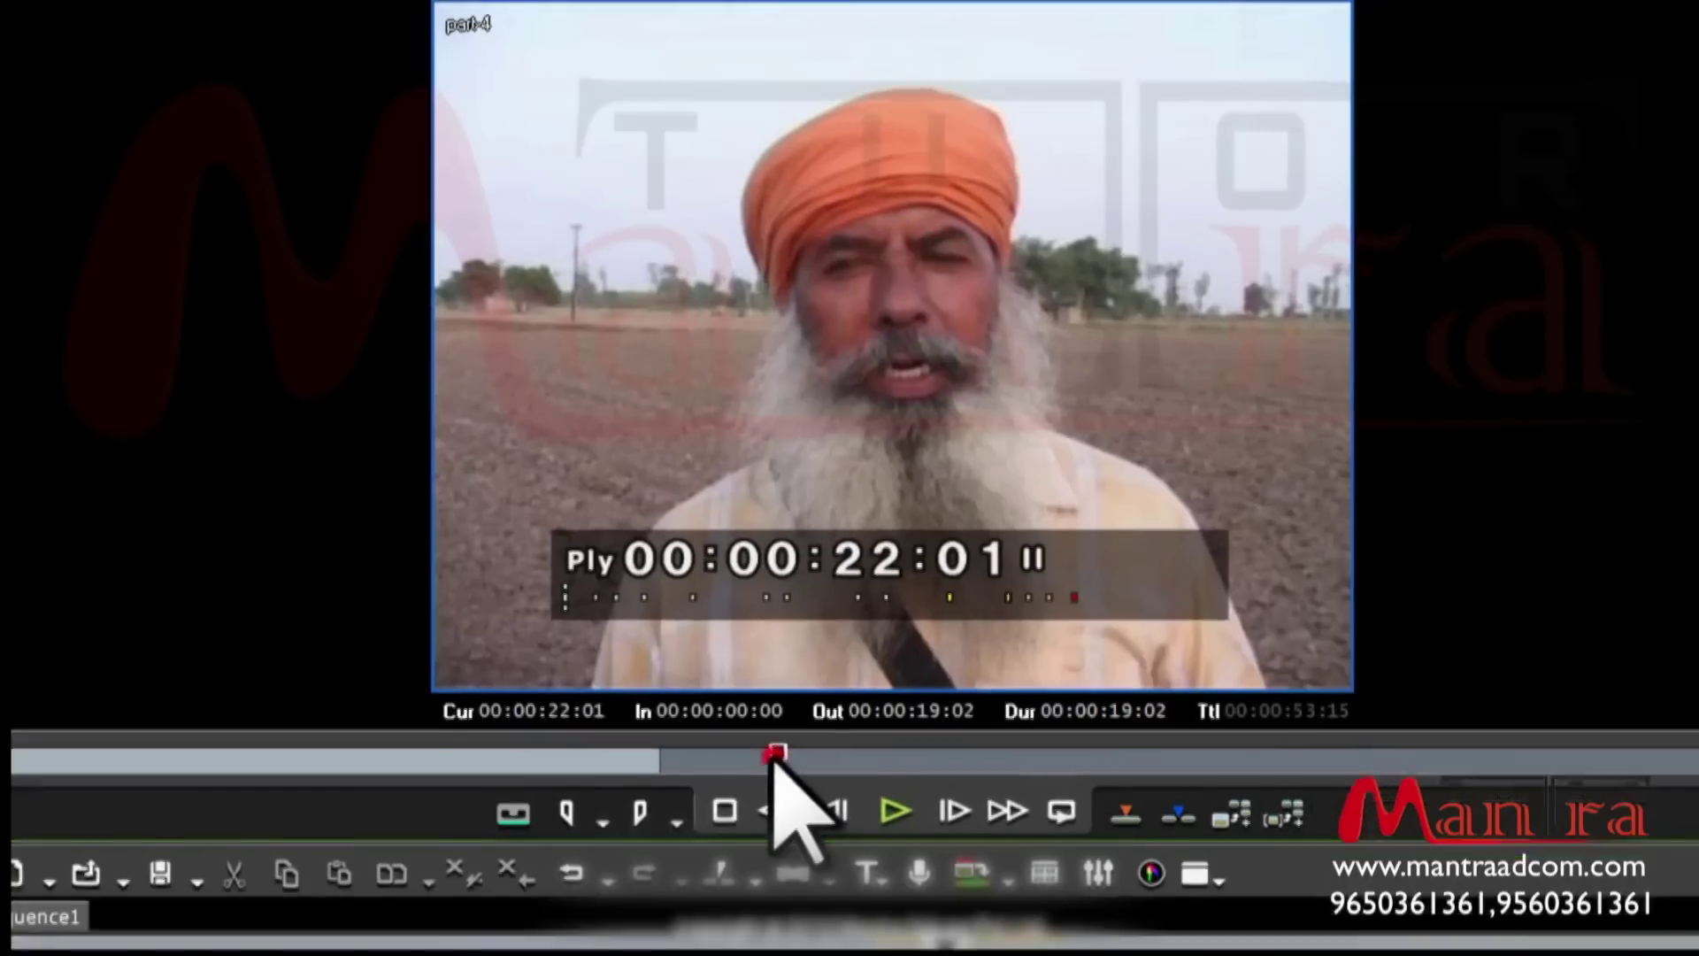
pyautogui.click(774, 759)
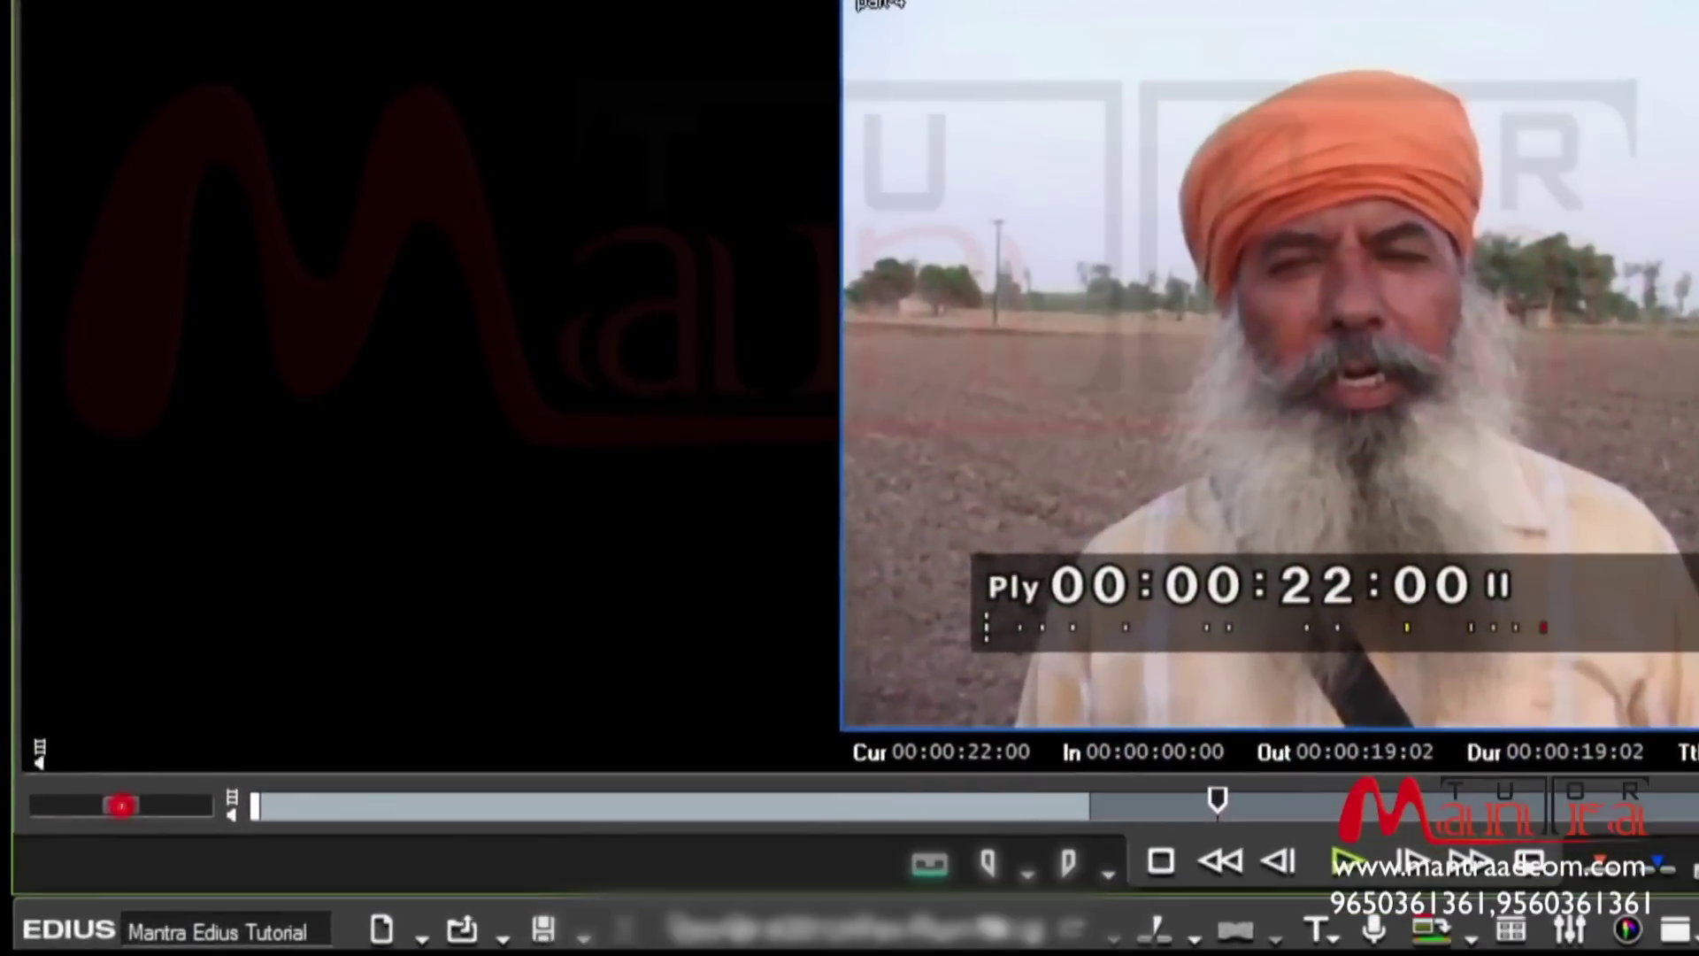
pyautogui.moveTo(121, 805)
pyautogui.mouseDown()
pyautogui.moveTo(84, 805)
pyautogui.moveTo(99, 806)
pyautogui.mouseUp()
pyautogui.moveTo(1147, 803); pyautogui.dragTo(1698, 807)
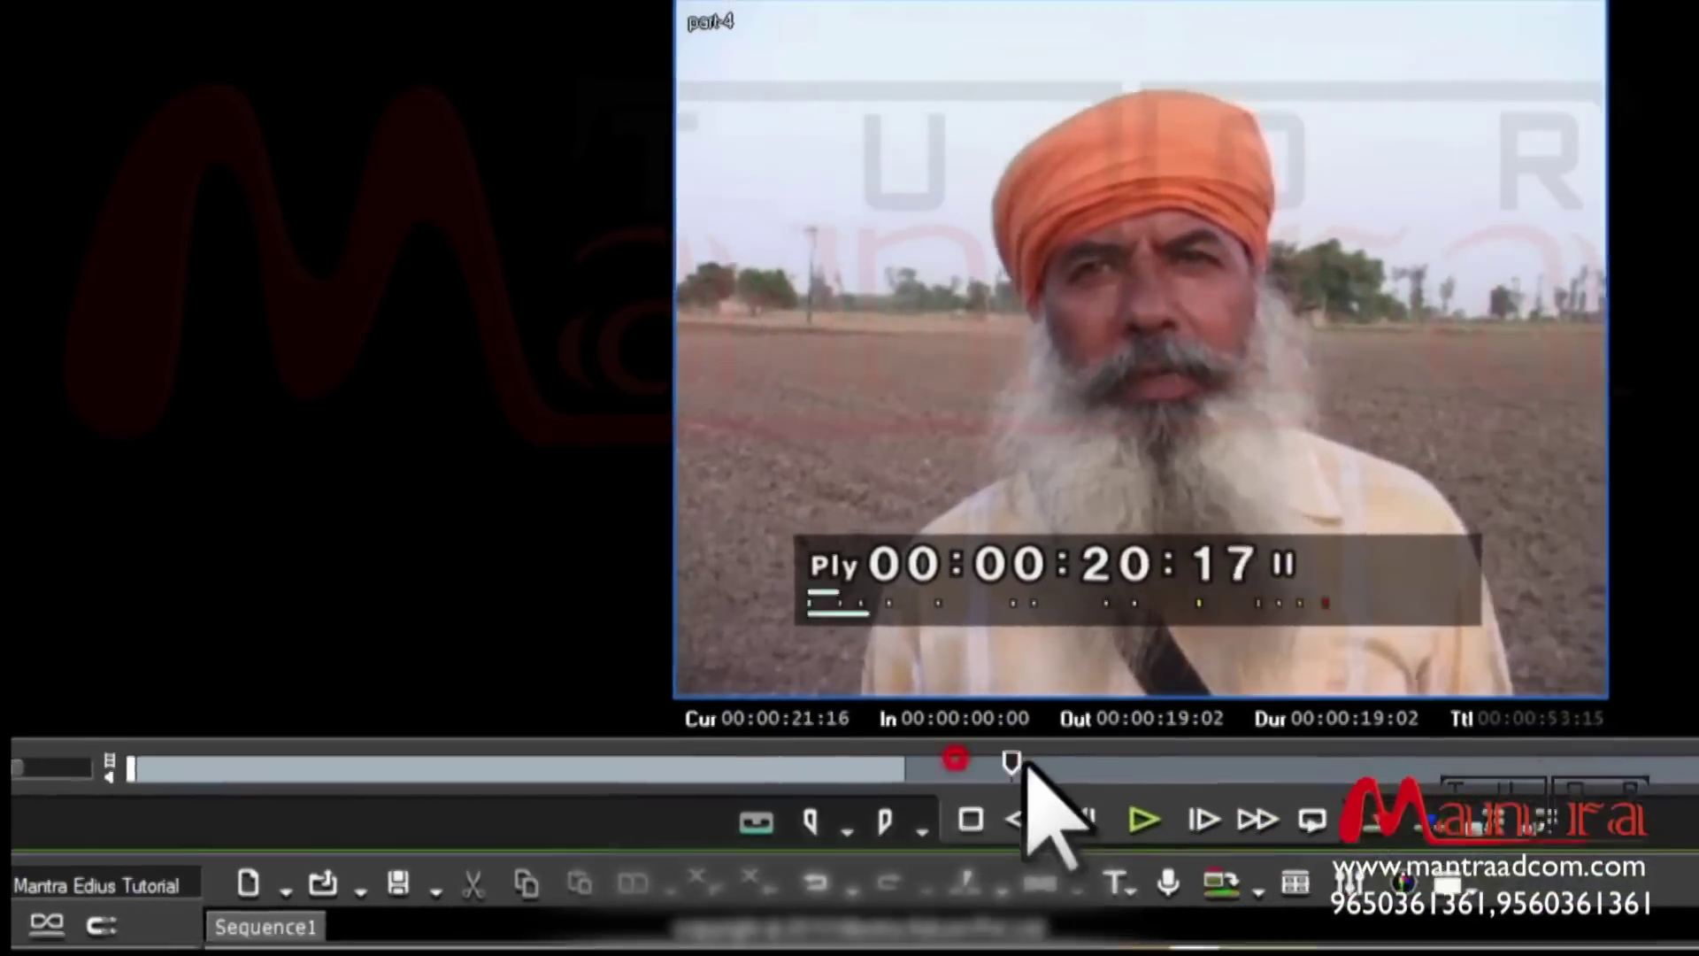
# Step: Mark the In point of the part-4 clip at 00:00:17:02 and its Out point at 00:00:21:07
pyautogui.moveTo(1299, 734); pyautogui.dragTo(547, 708)
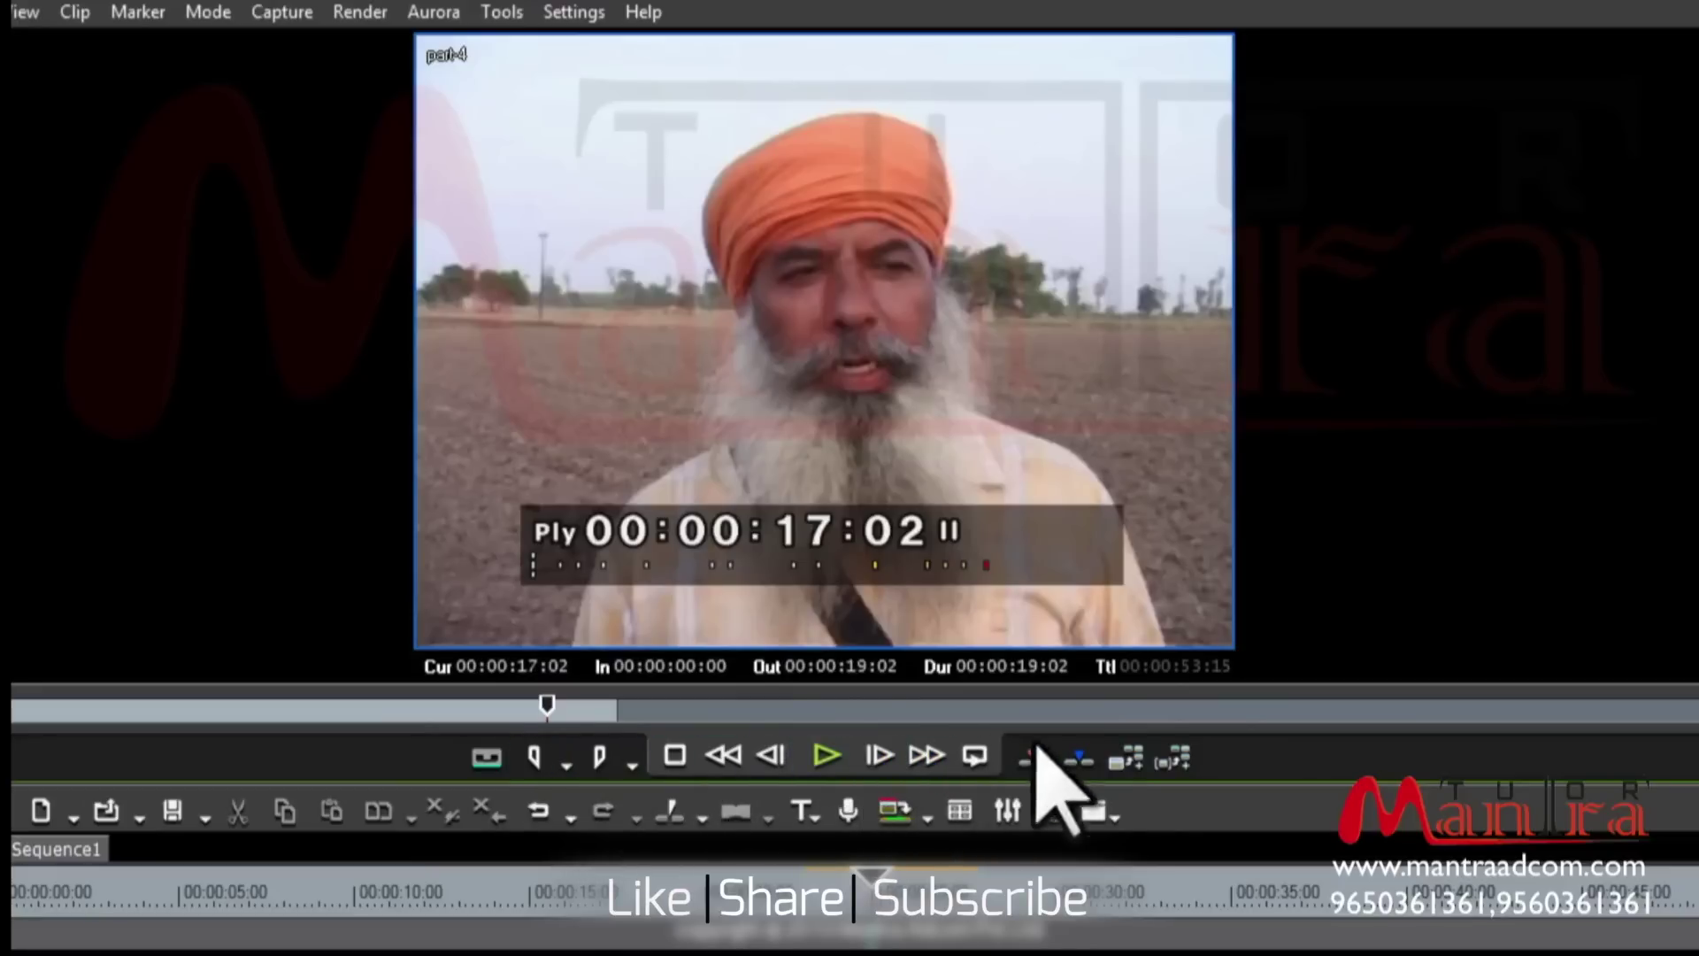
pyautogui.click(534, 757)
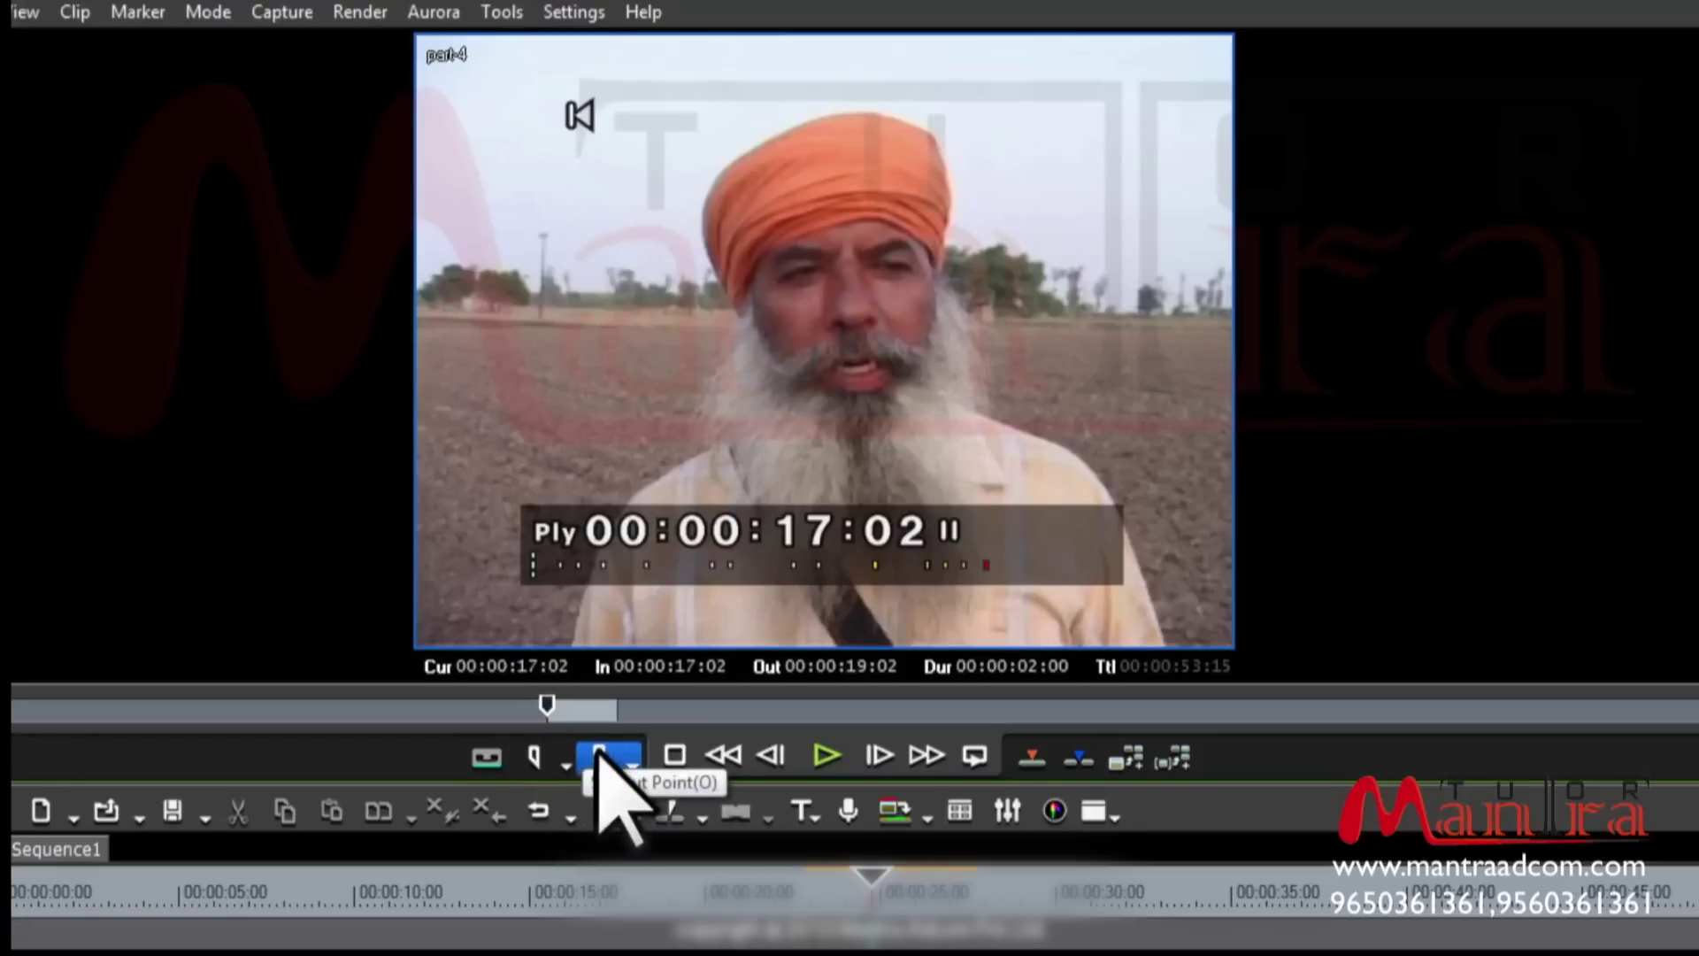
pyautogui.moveTo(548, 706); pyautogui.dragTo(695, 706)
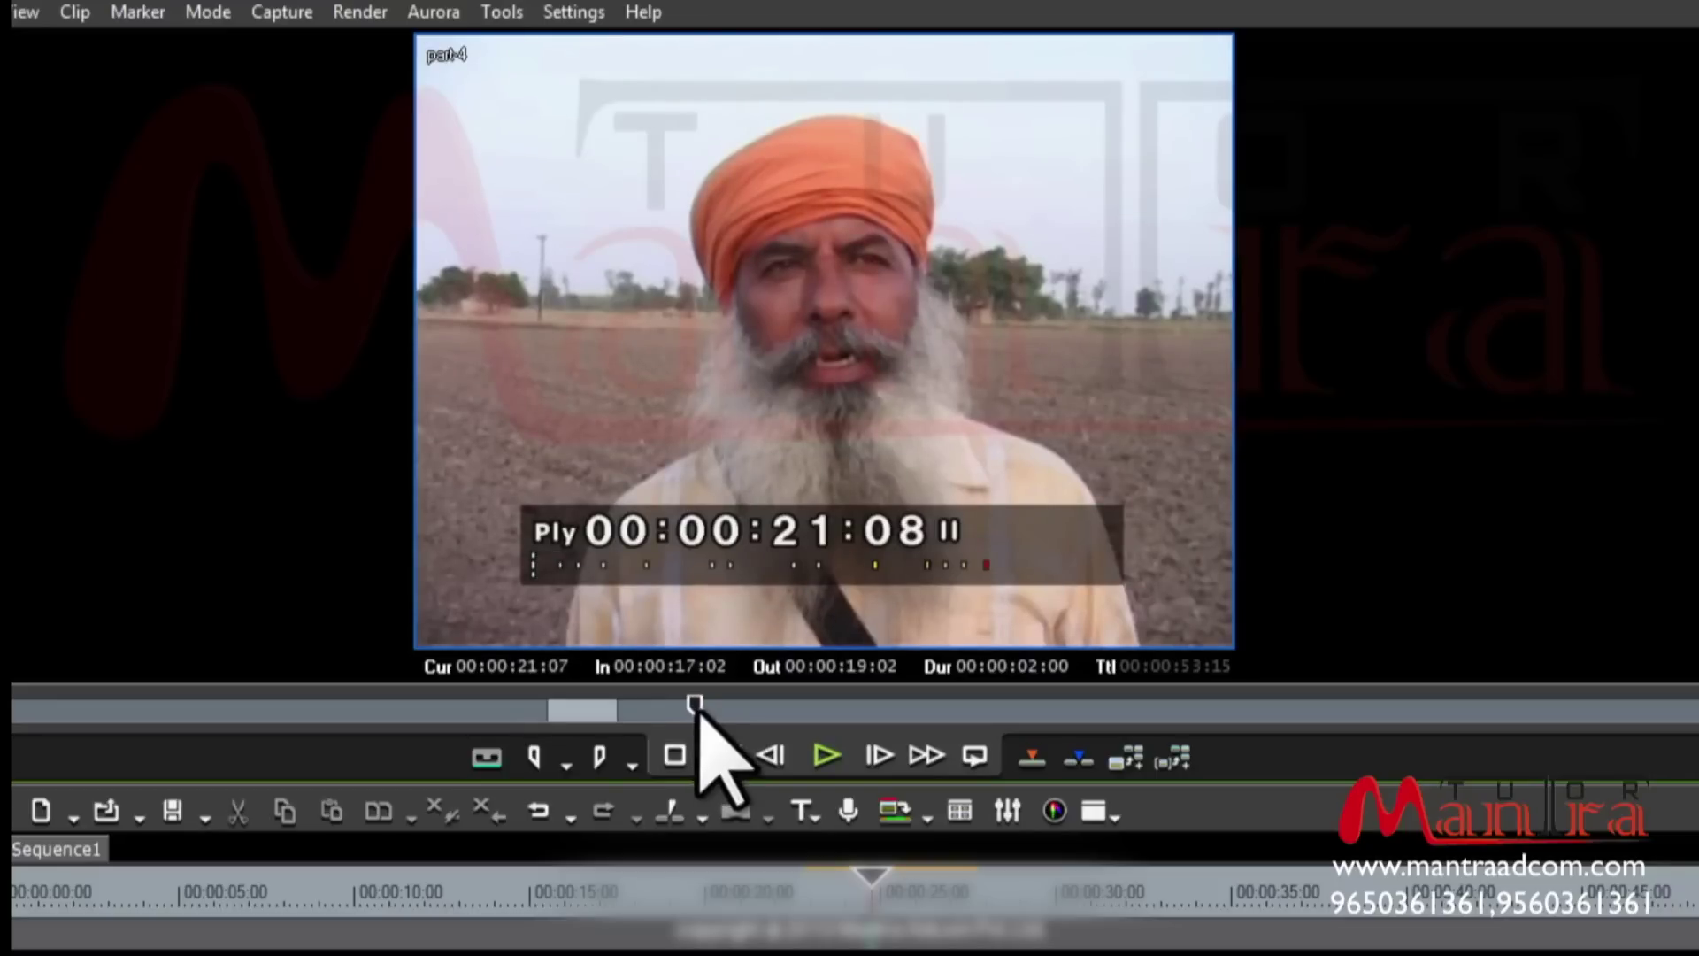
pyautogui.click(600, 757)
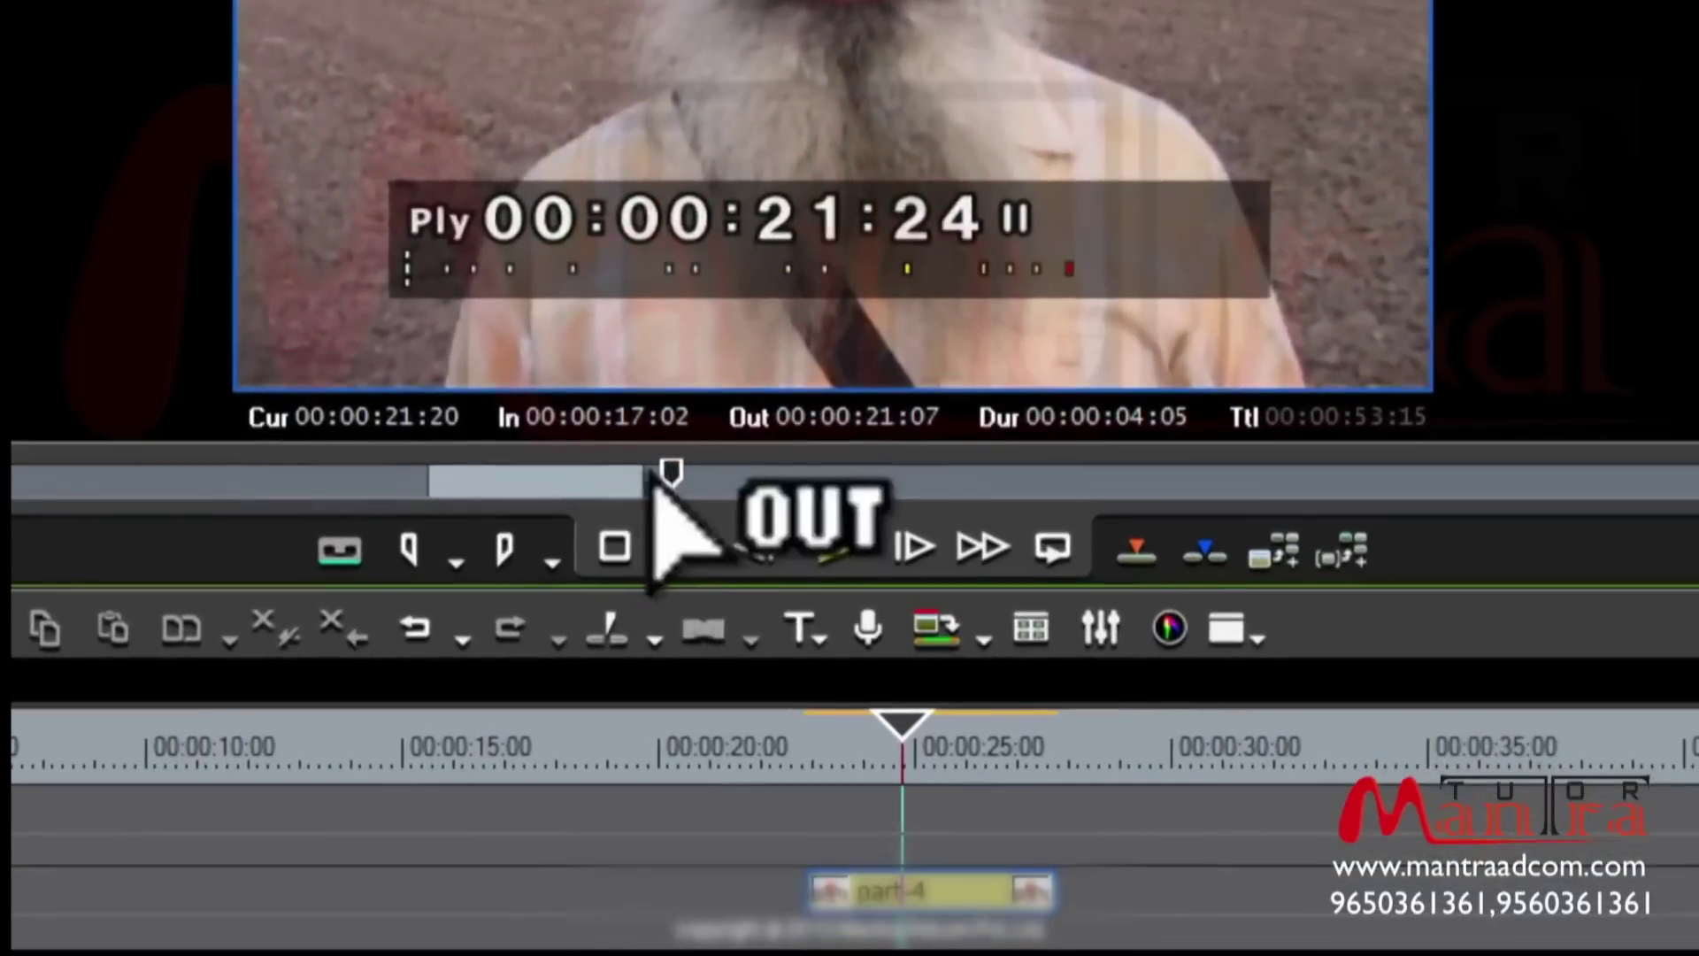
# Step: Scrub the player cursor around the Out point, play the clip onwards and stop it at about 25 seconds
pyautogui.moveTo(654, 476); pyautogui.dragTo(641, 481)
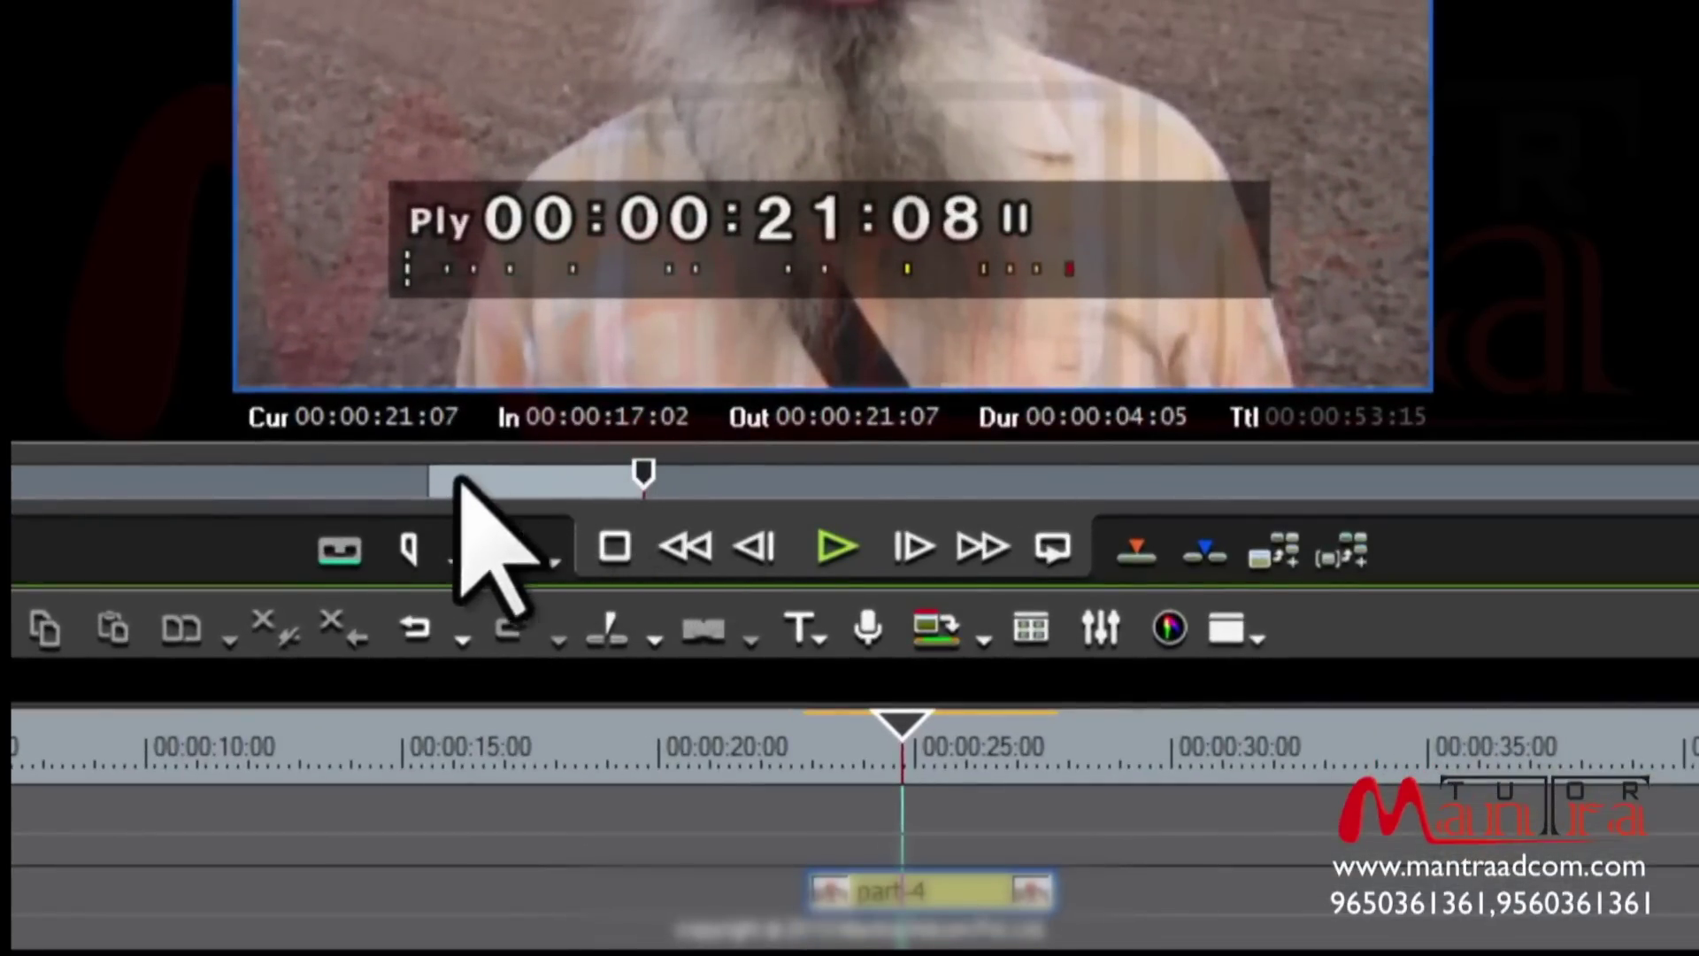
pyautogui.moveTo(645, 473); pyautogui.dragTo(676, 474)
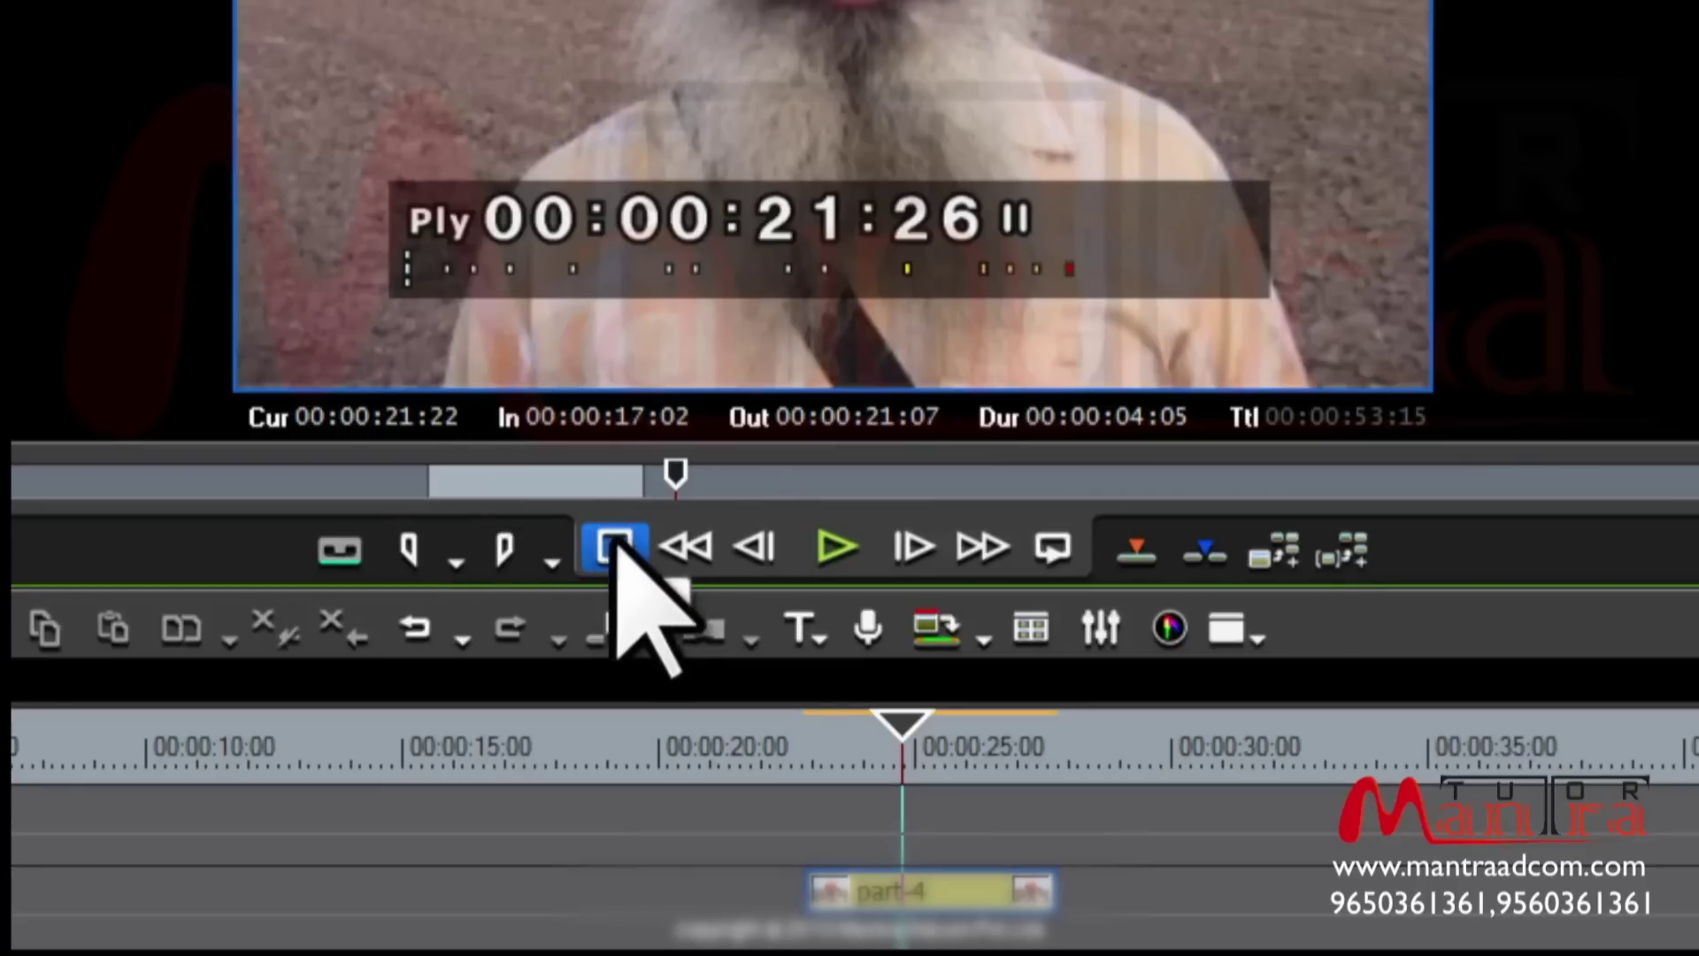
pyautogui.click(829, 546)
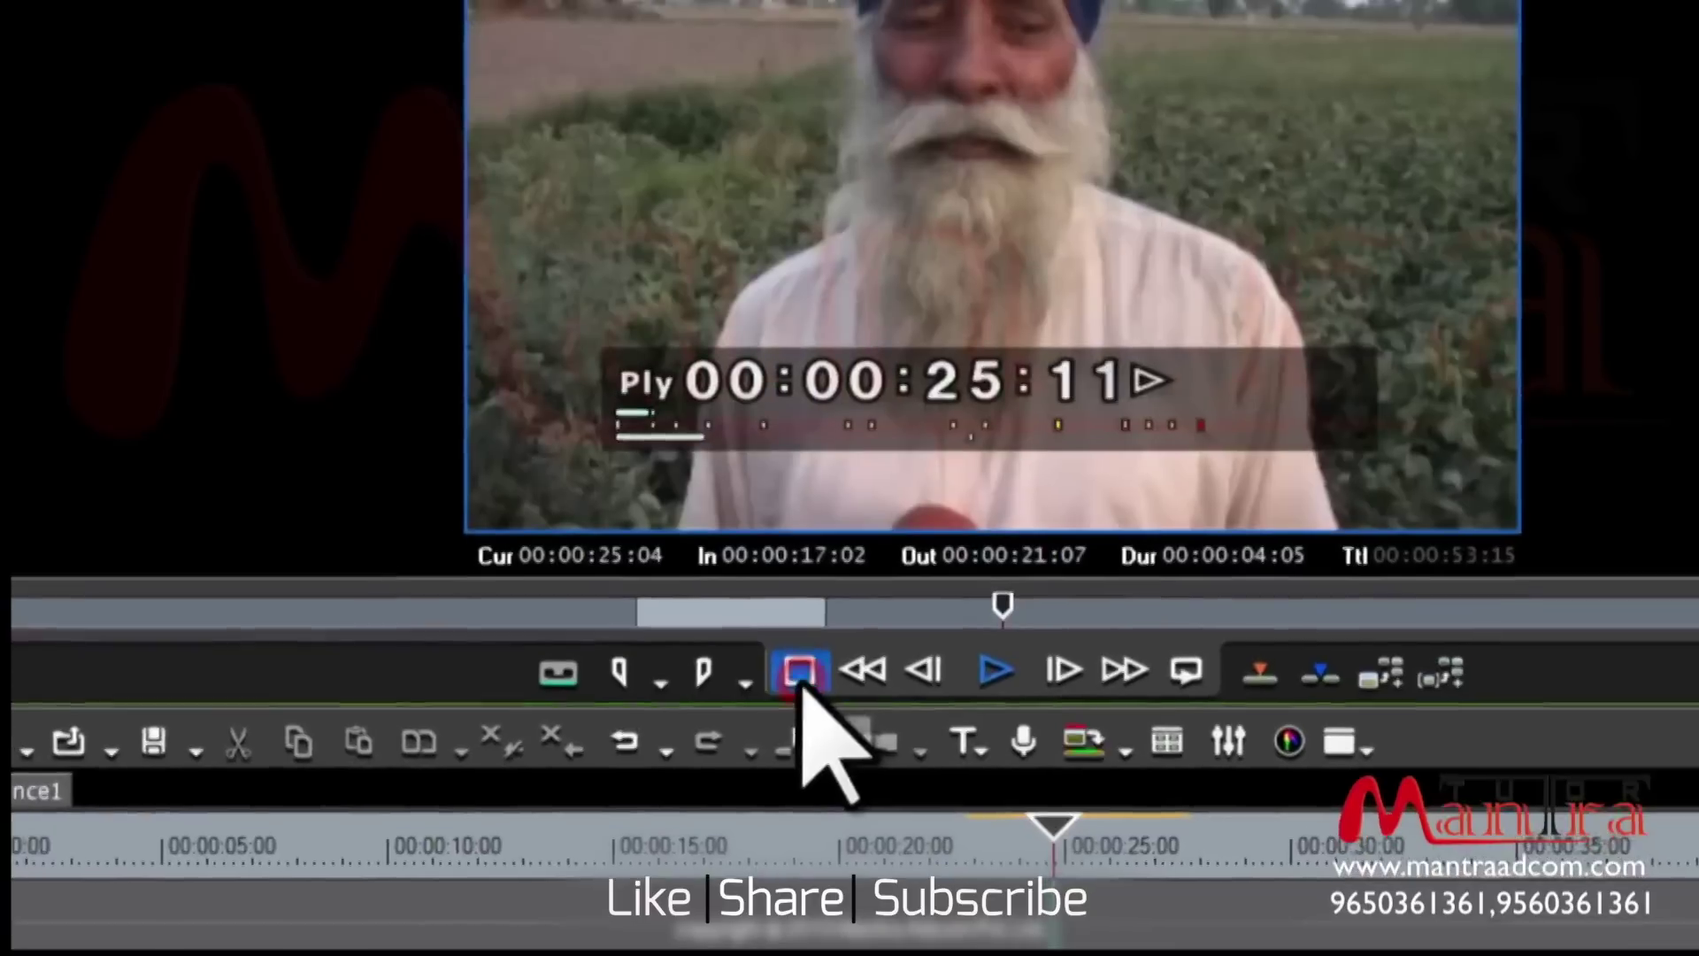
pyautogui.click(702, 606)
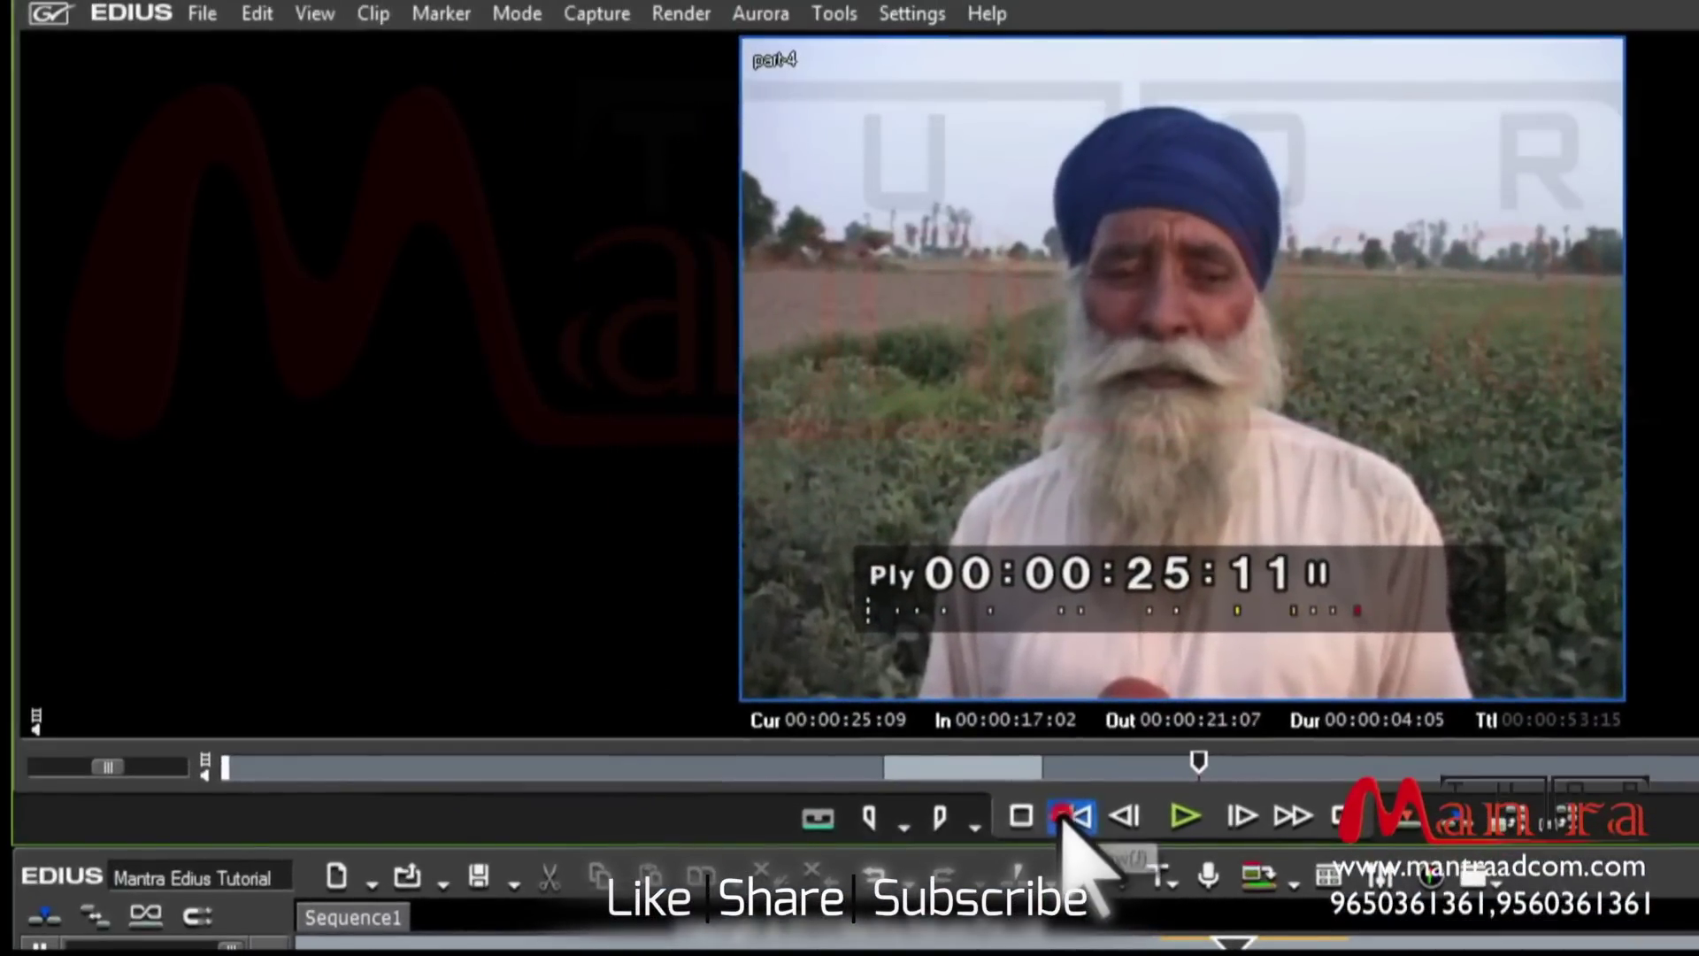
# Step: Rewind the part-4 clip at increasing speed and stop it at about 5 seconds
pyautogui.click(1063, 819)
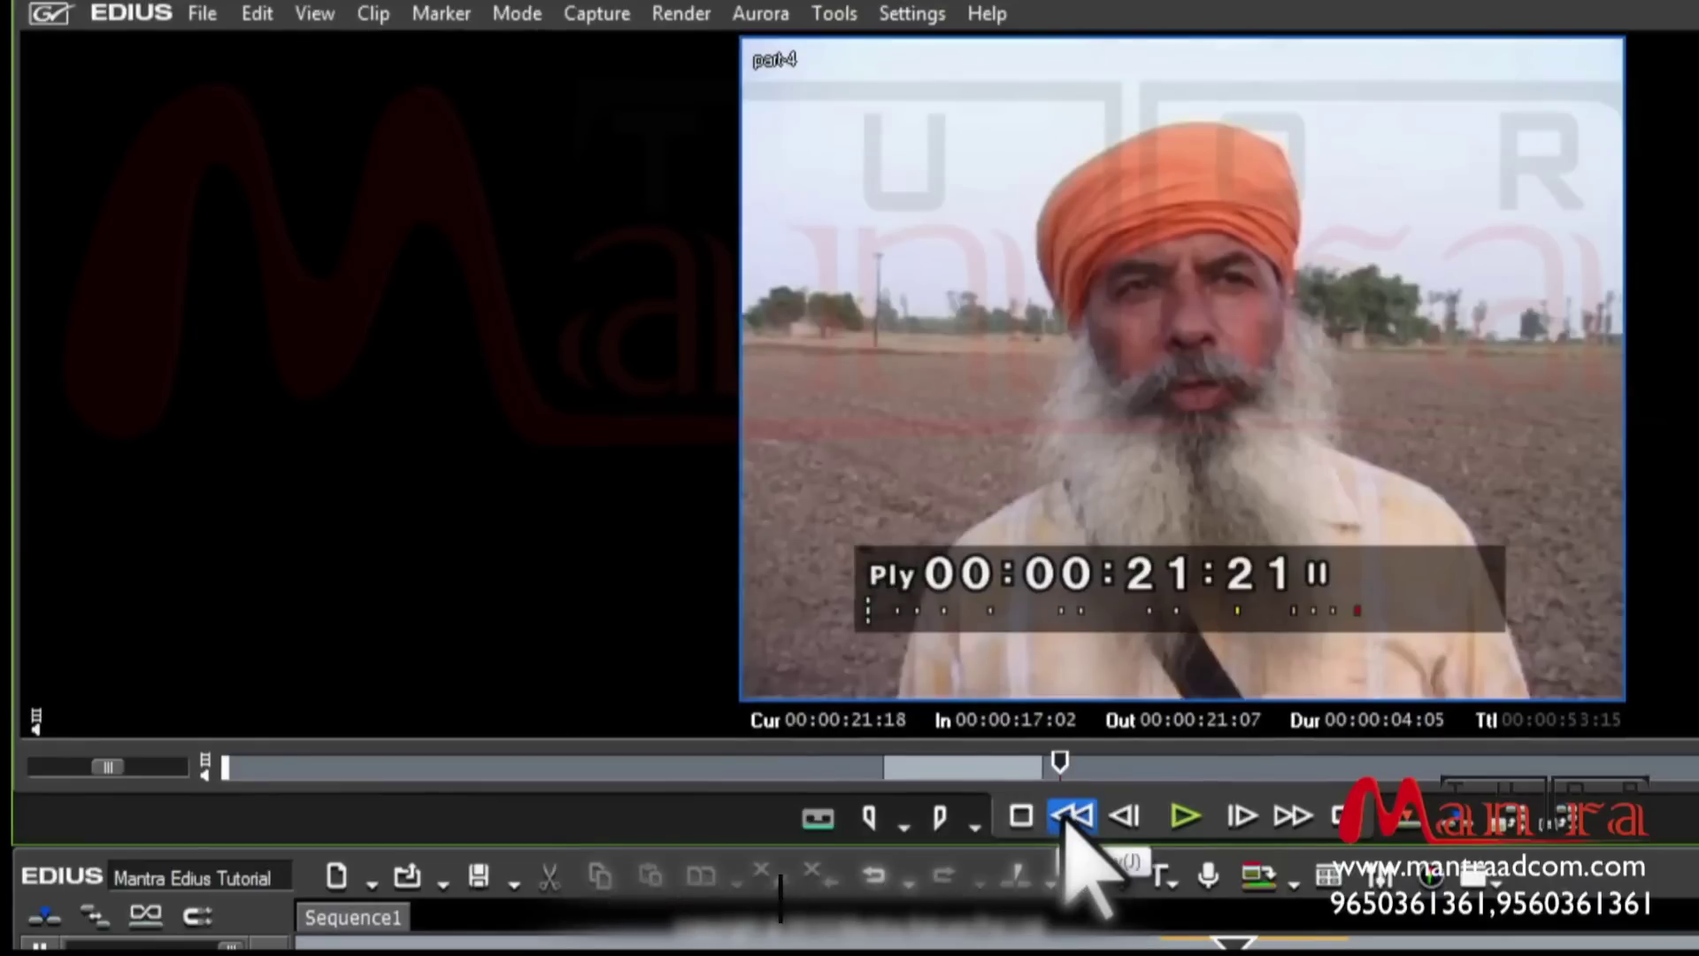
pyautogui.click(1072, 817)
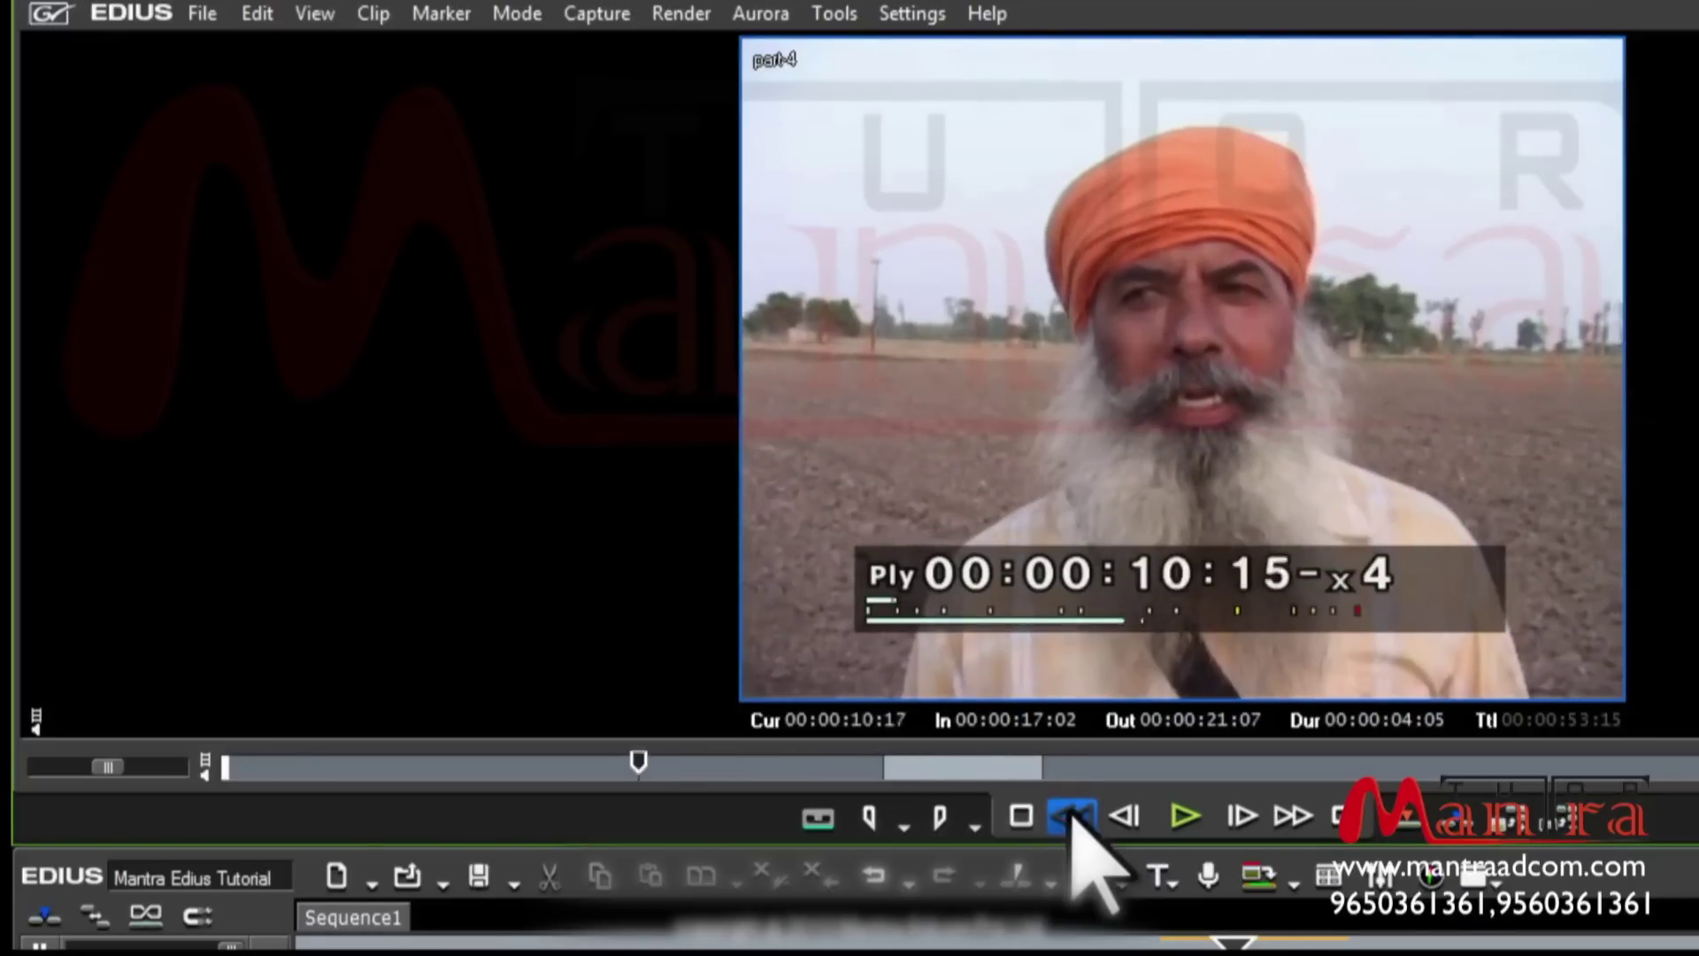
pyautogui.click(1021, 815)
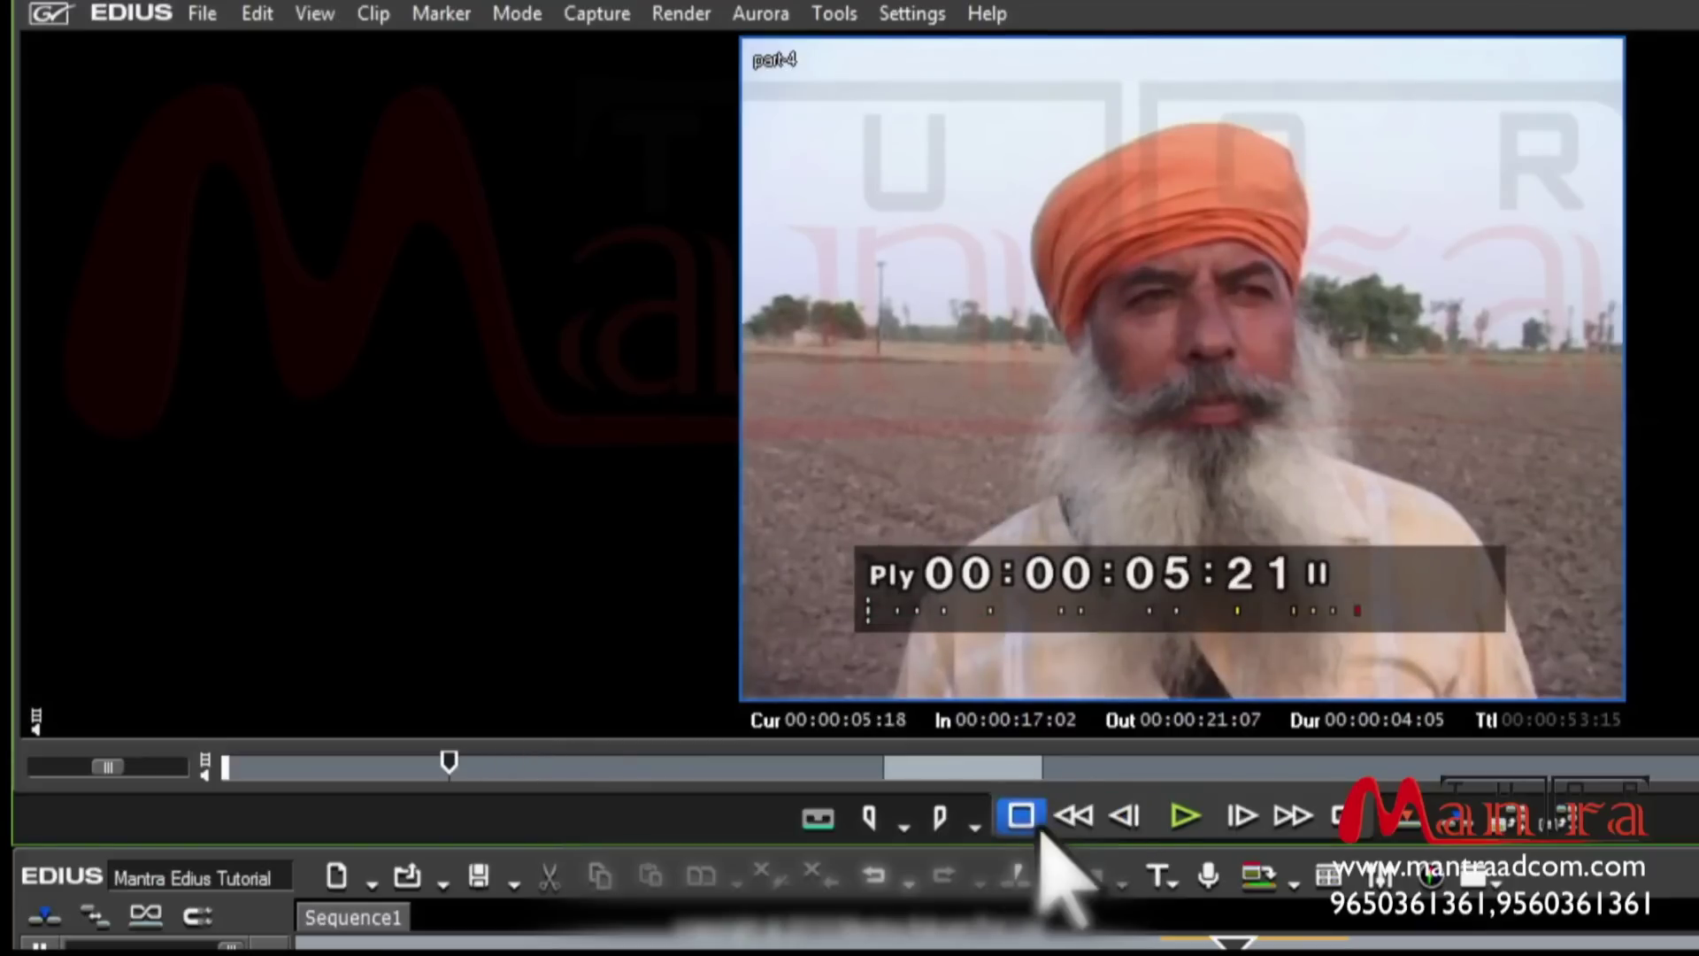
pyautogui.click(1136, 830)
pyautogui.click(1136, 830)
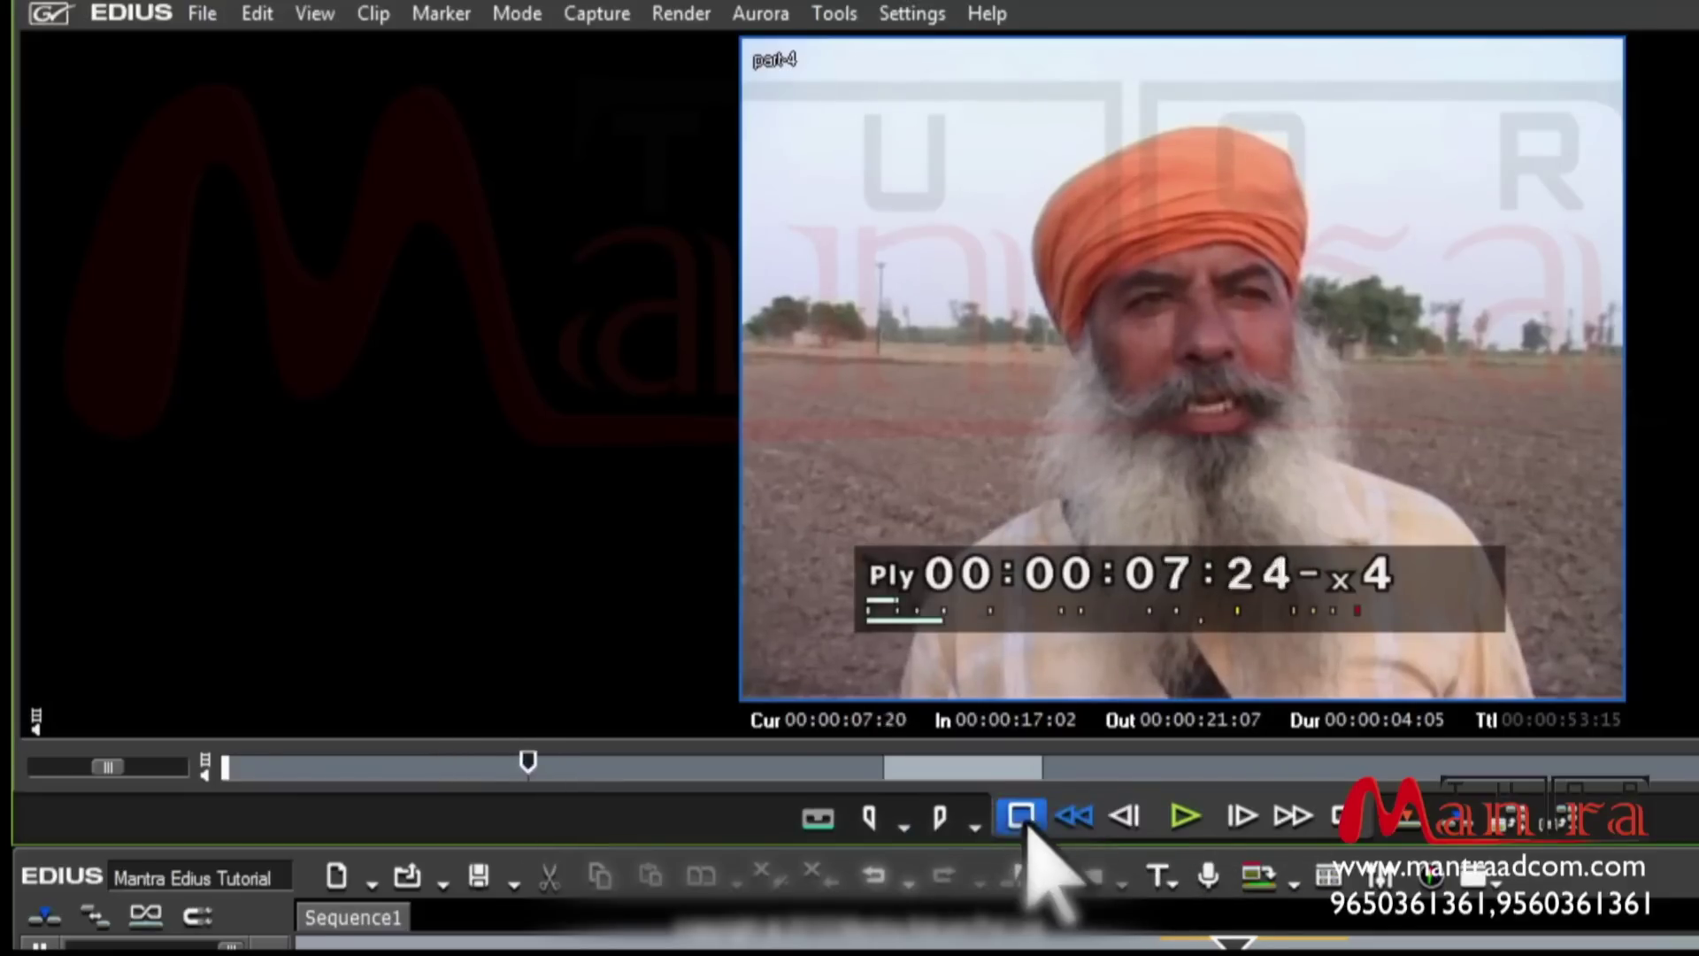
pyautogui.click(1015, 827)
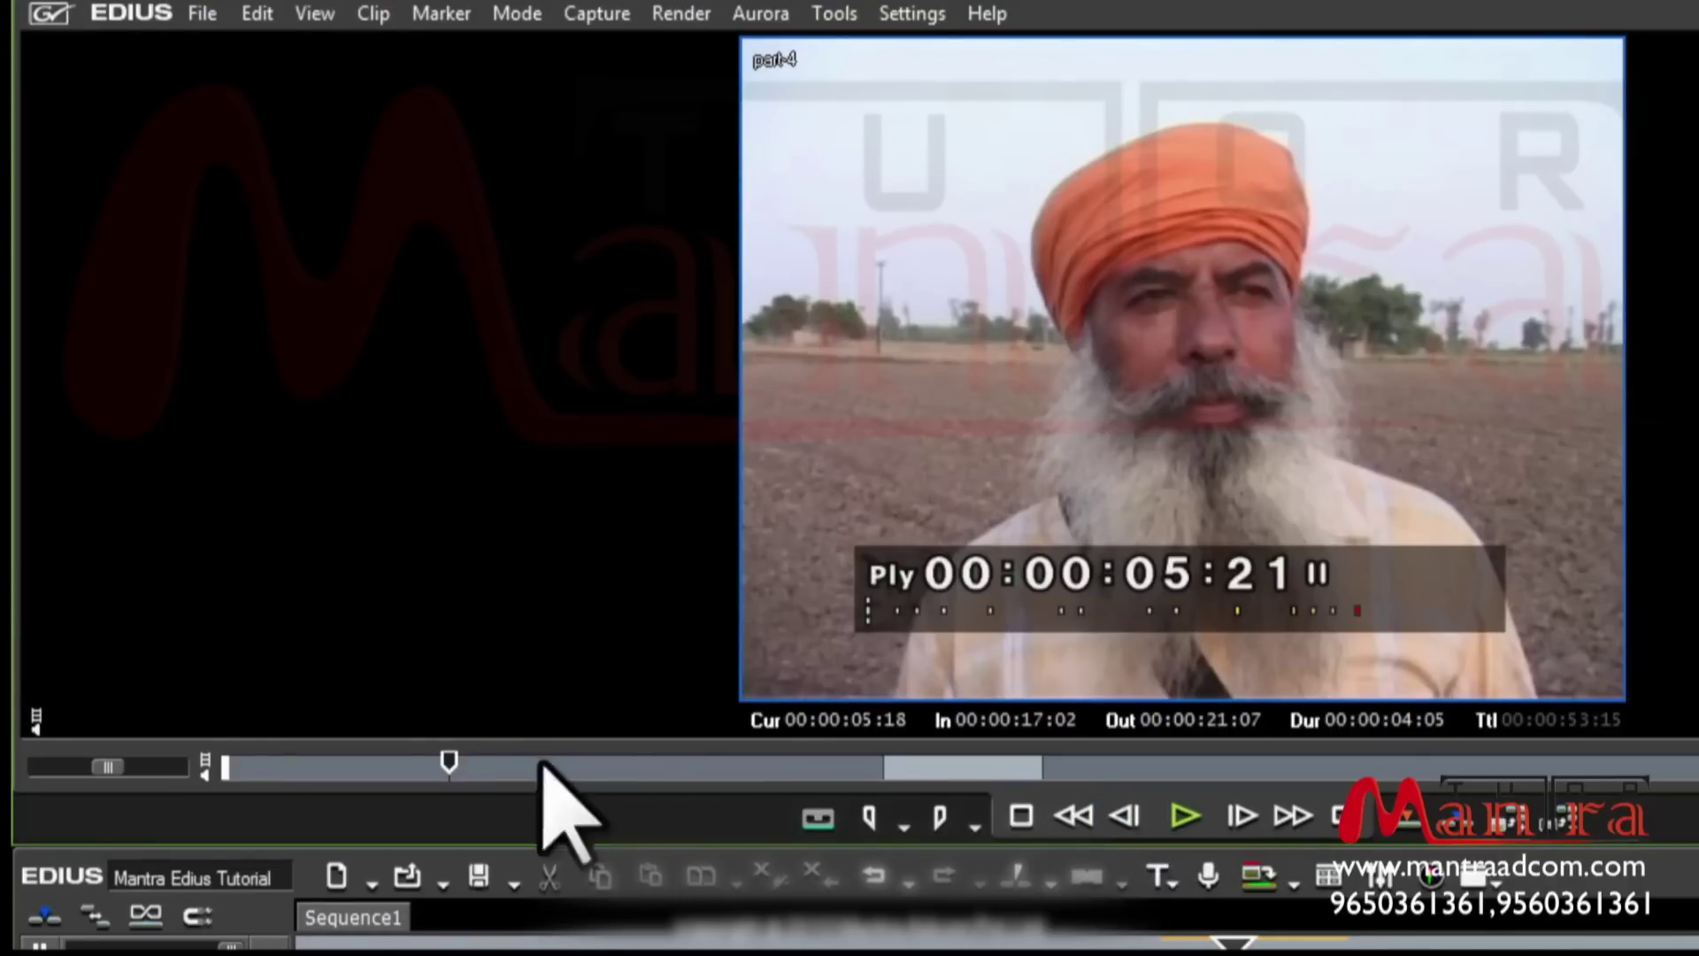
# Step: Move the part-4 clip back frame by frame, and play it forward to about 7 seconds
pyautogui.click(1135, 829)
pyautogui.click(1134, 828)
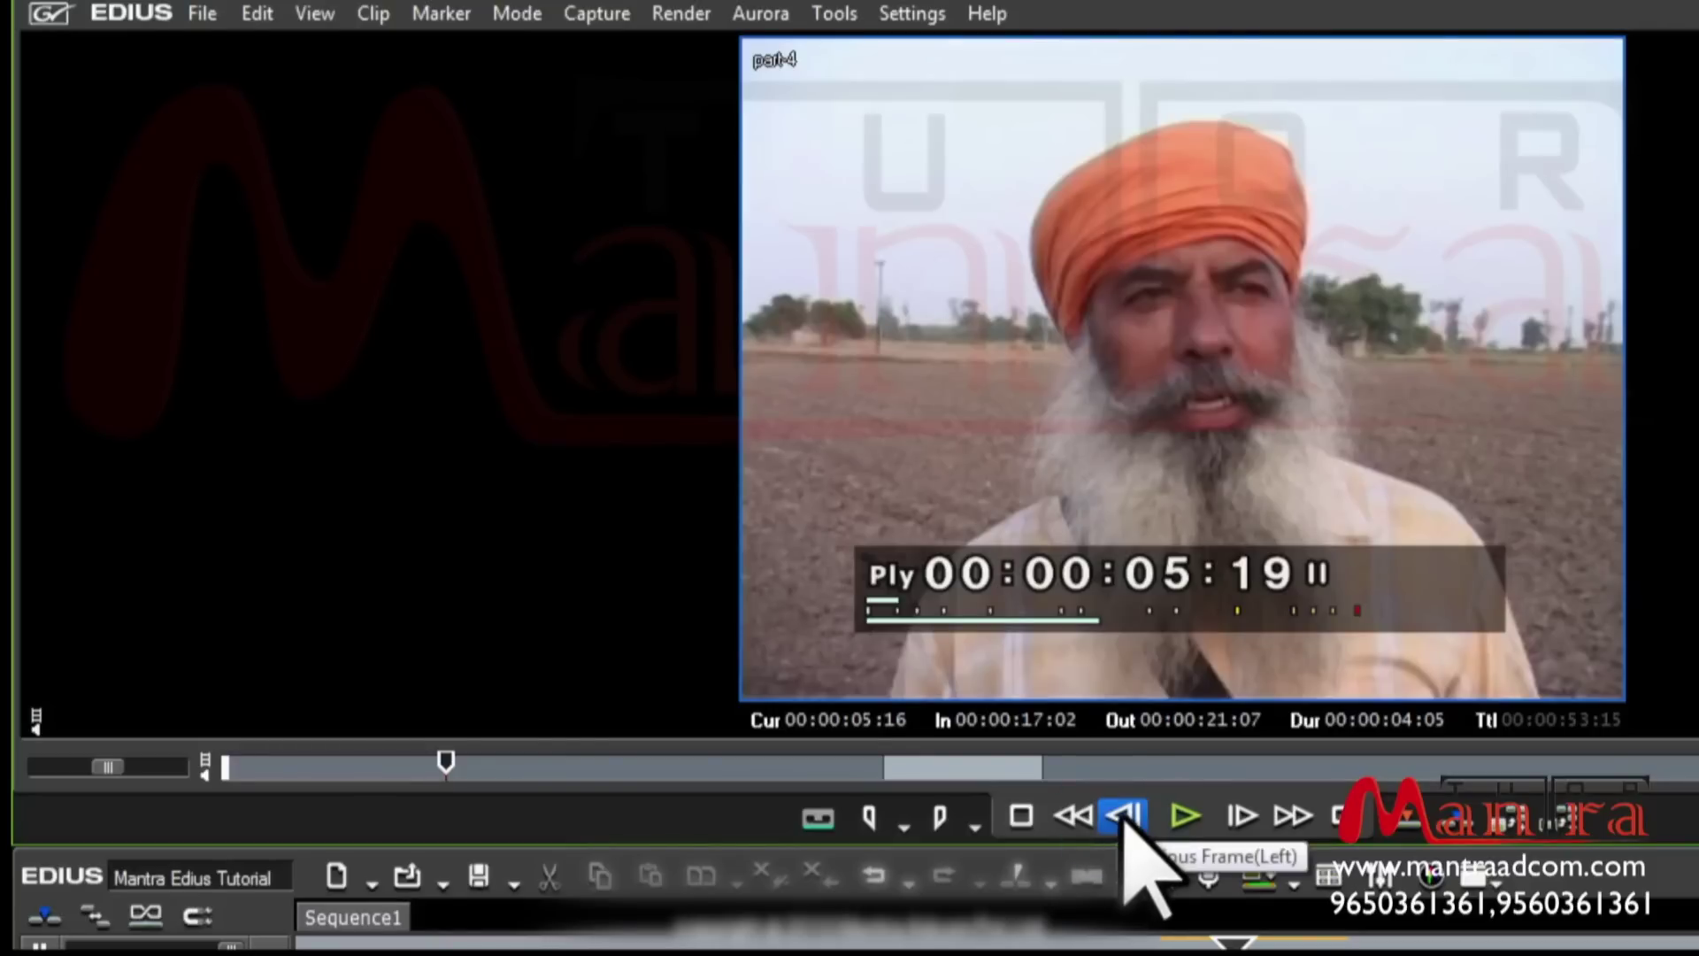
pyautogui.doubleClick(1123, 819)
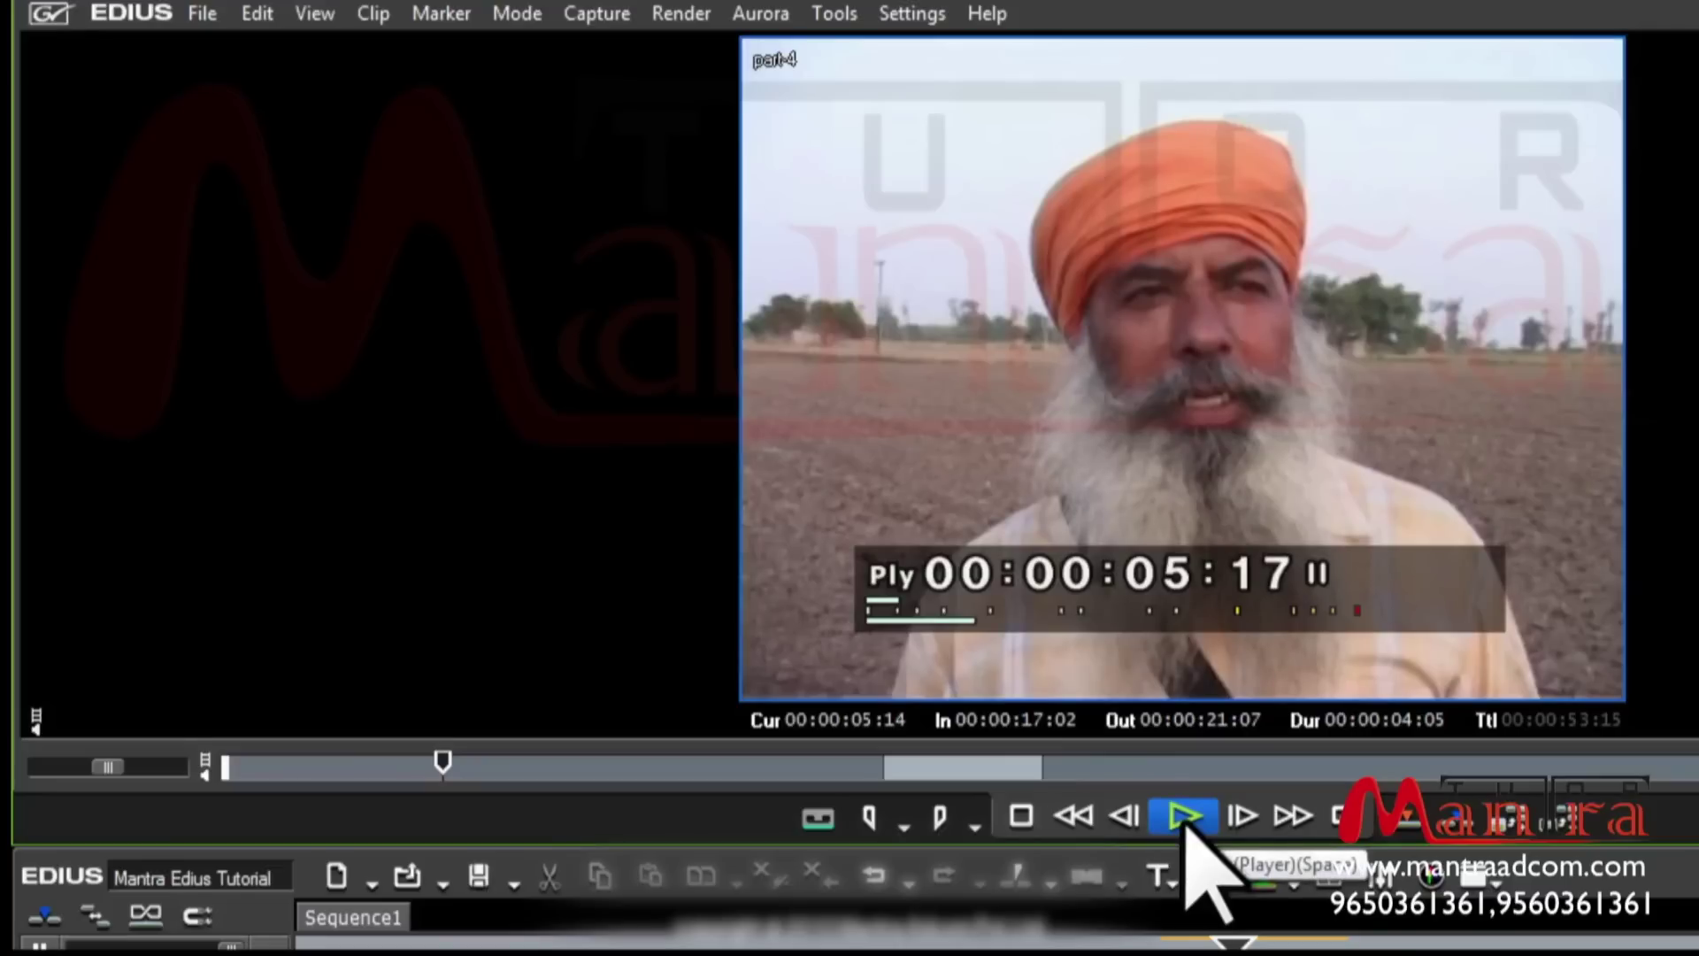
pyautogui.click(1182, 822)
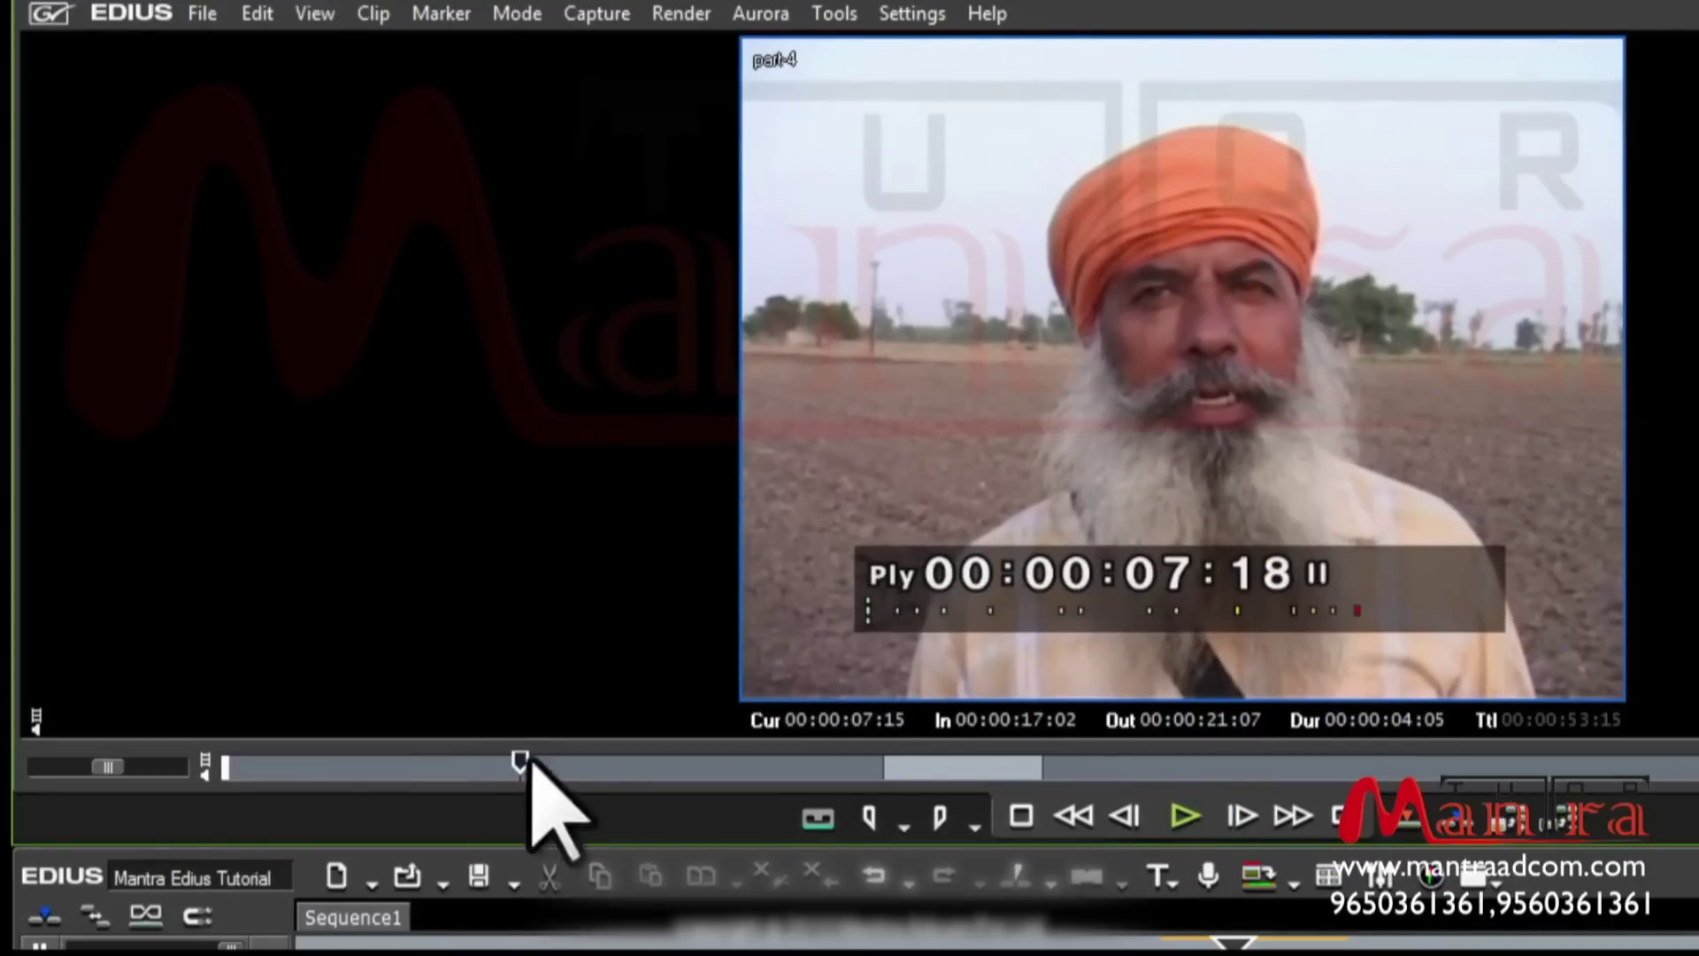
# Step: Move the player cursor of the part-4 clip to about 25 seconds, step forward one frame, and fast-forward at increasing speed up to x4
pyautogui.moveTo(522, 763); pyautogui.dragTo(1207, 768)
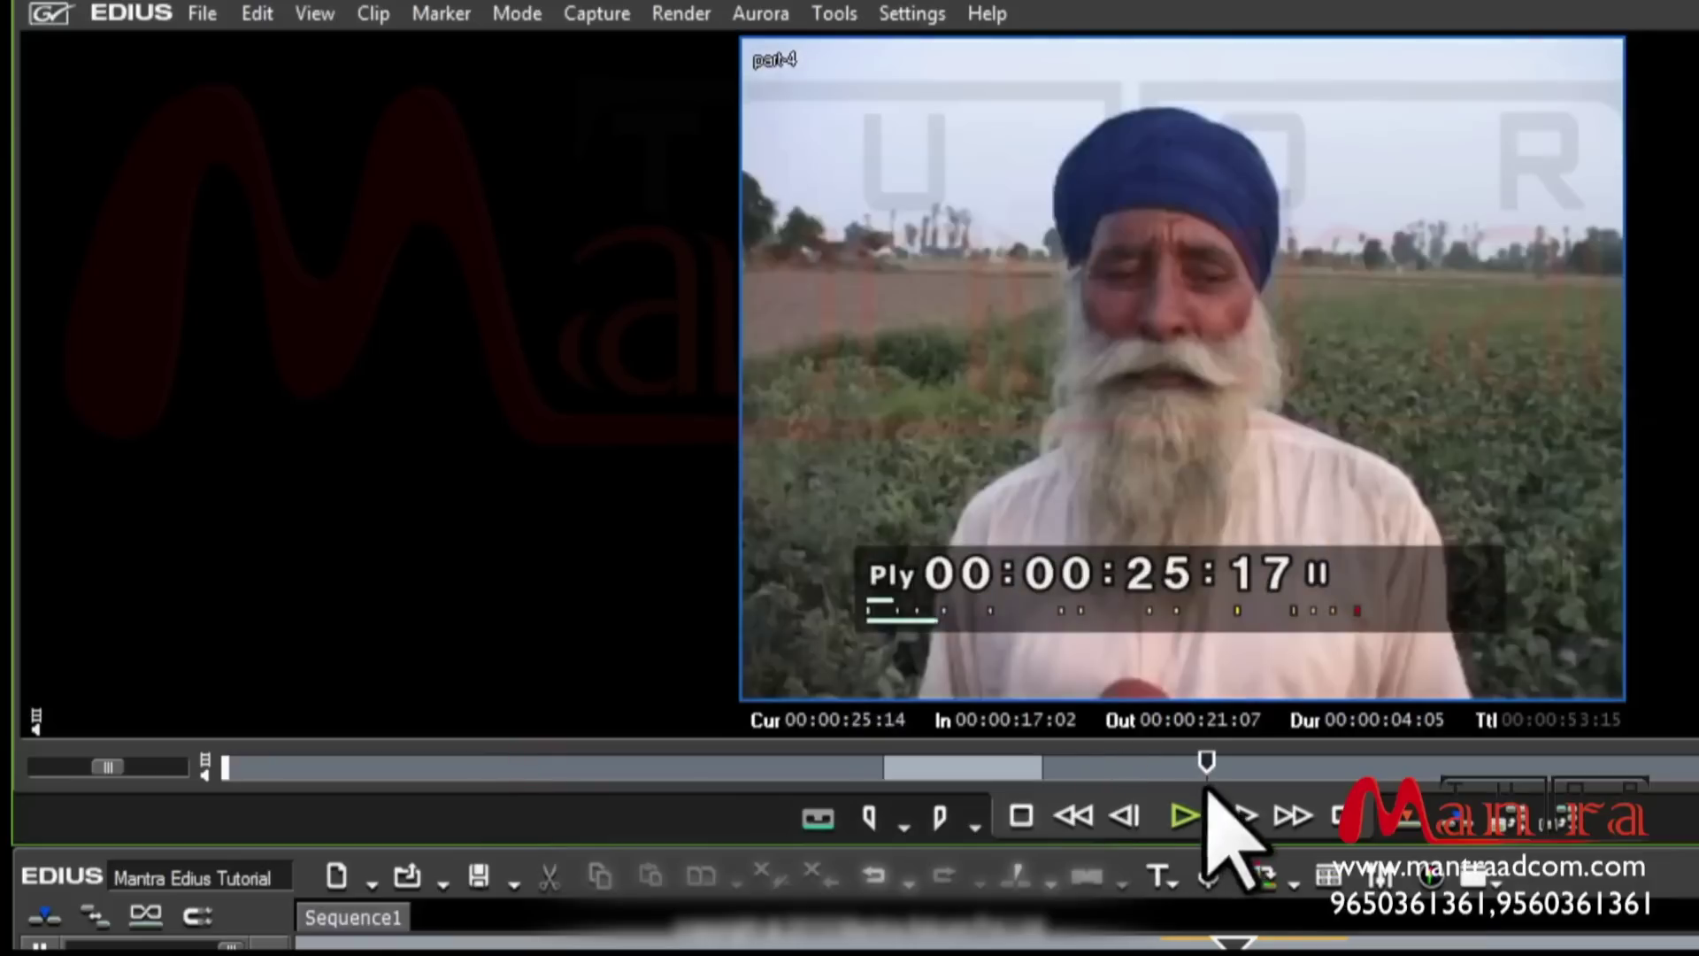
pyautogui.click(1243, 816)
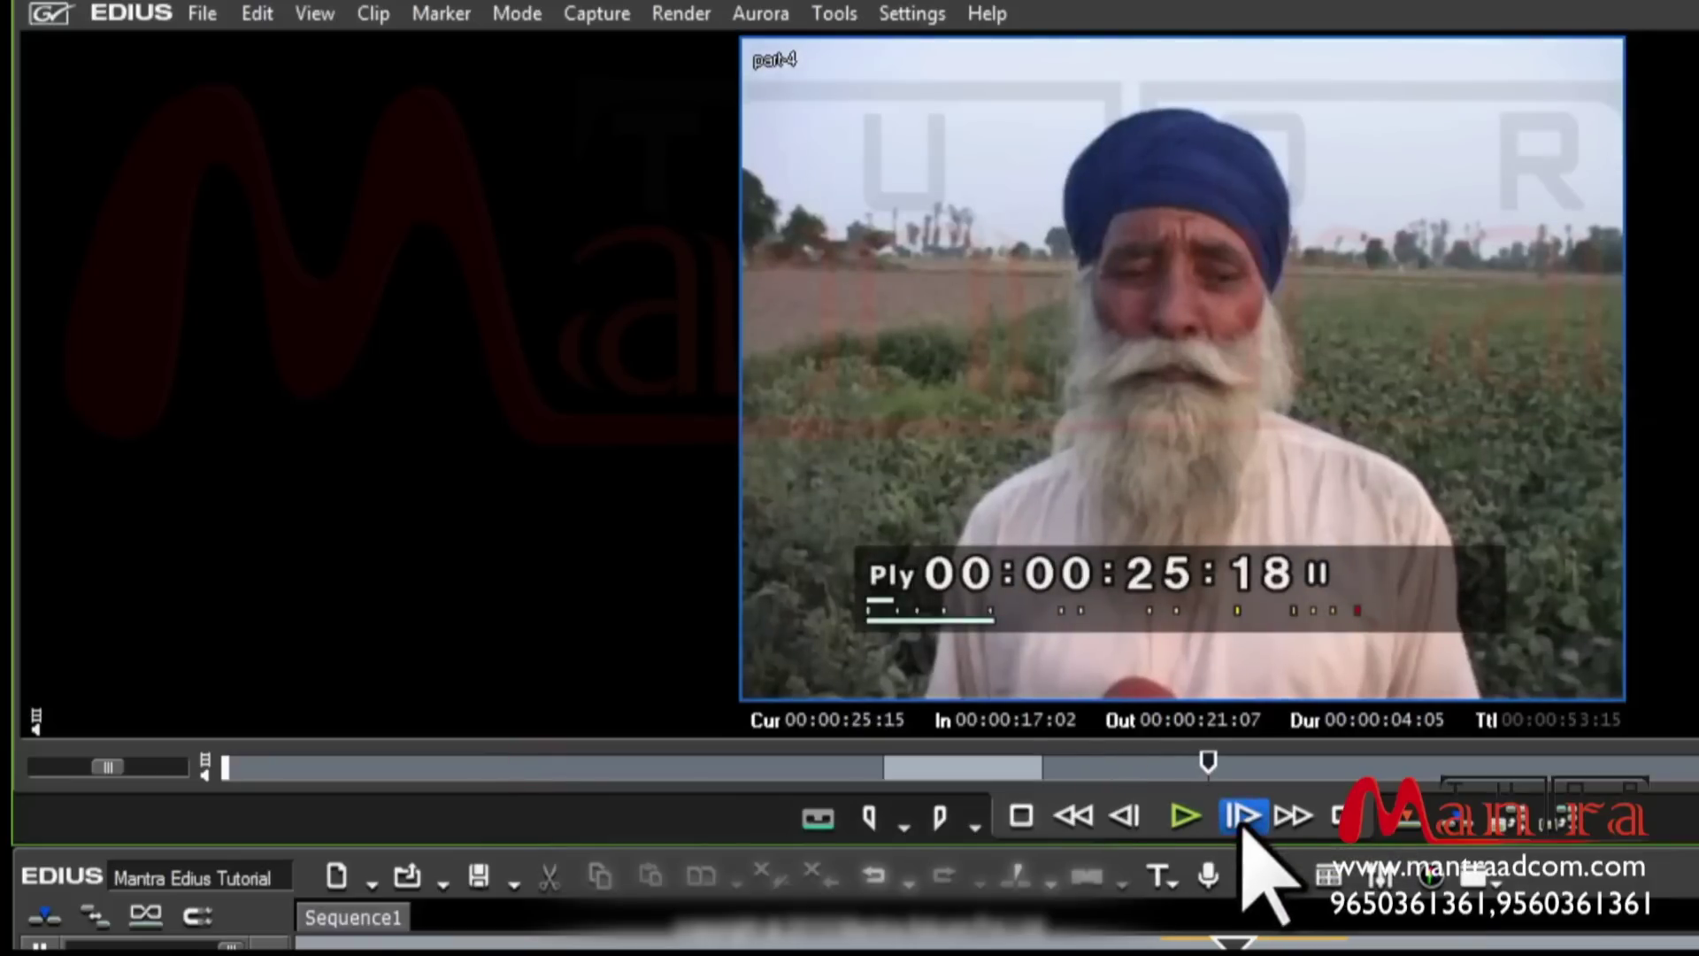
pyautogui.click(1285, 816)
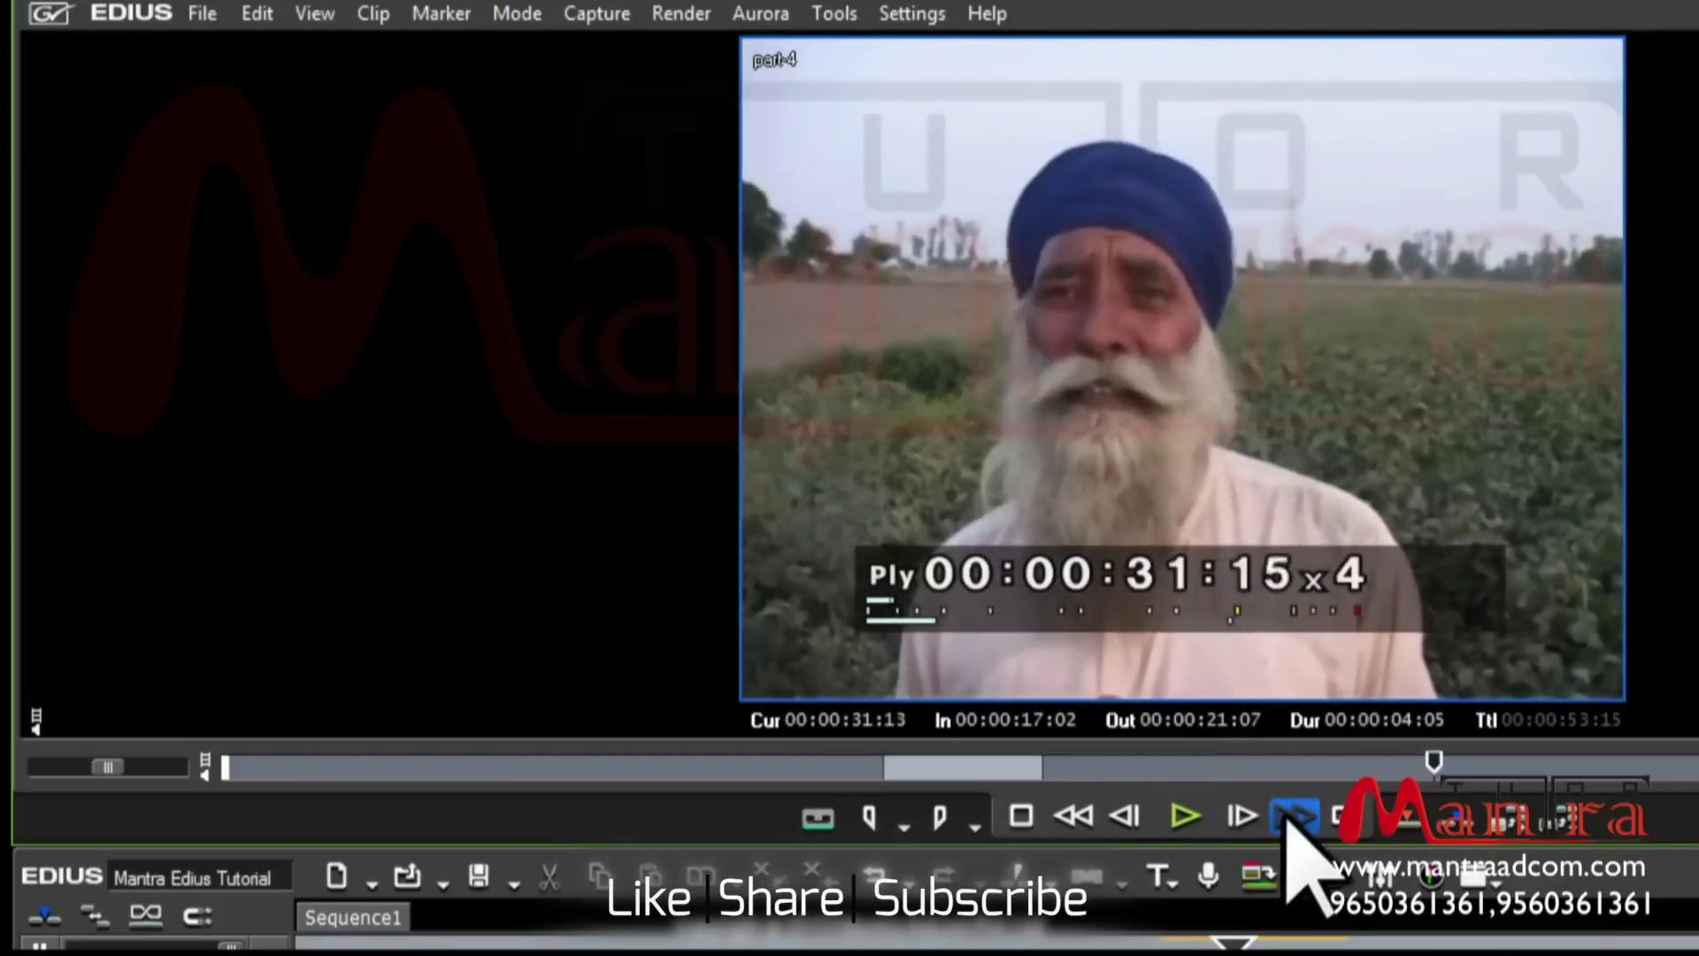
pyautogui.click(1286, 819)
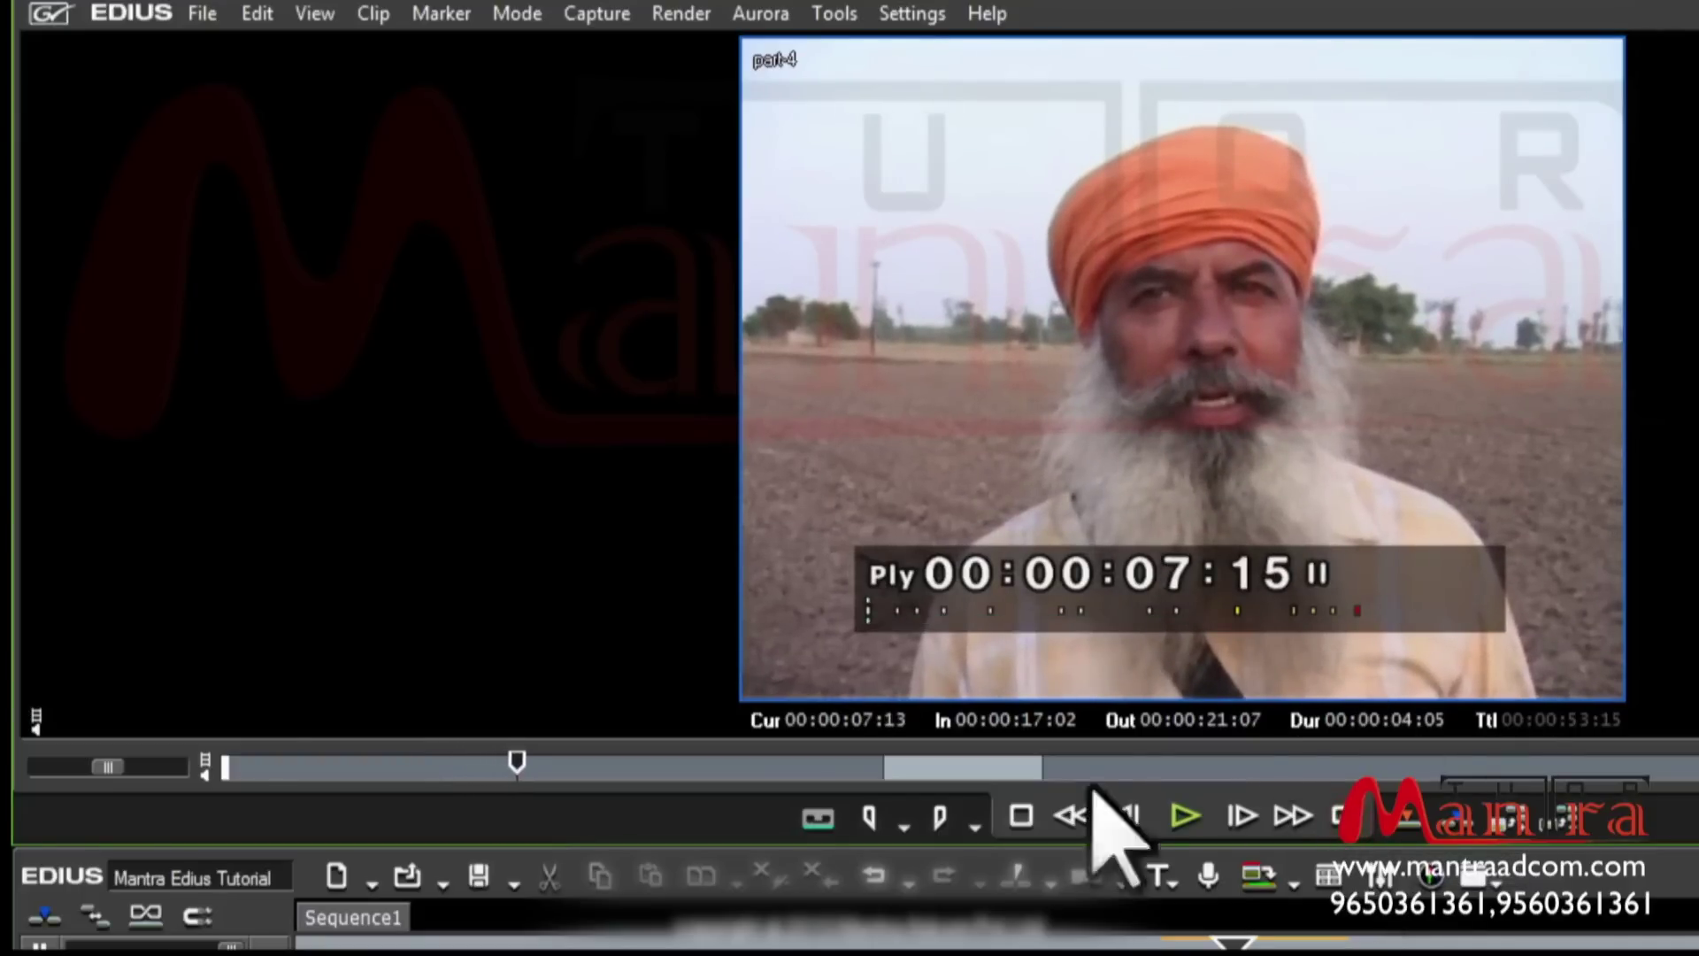
# Step: Overwrite the marked In/Out range of the part-4 clip onto the 1 VA track of the timeline
pyautogui.click(1403, 830)
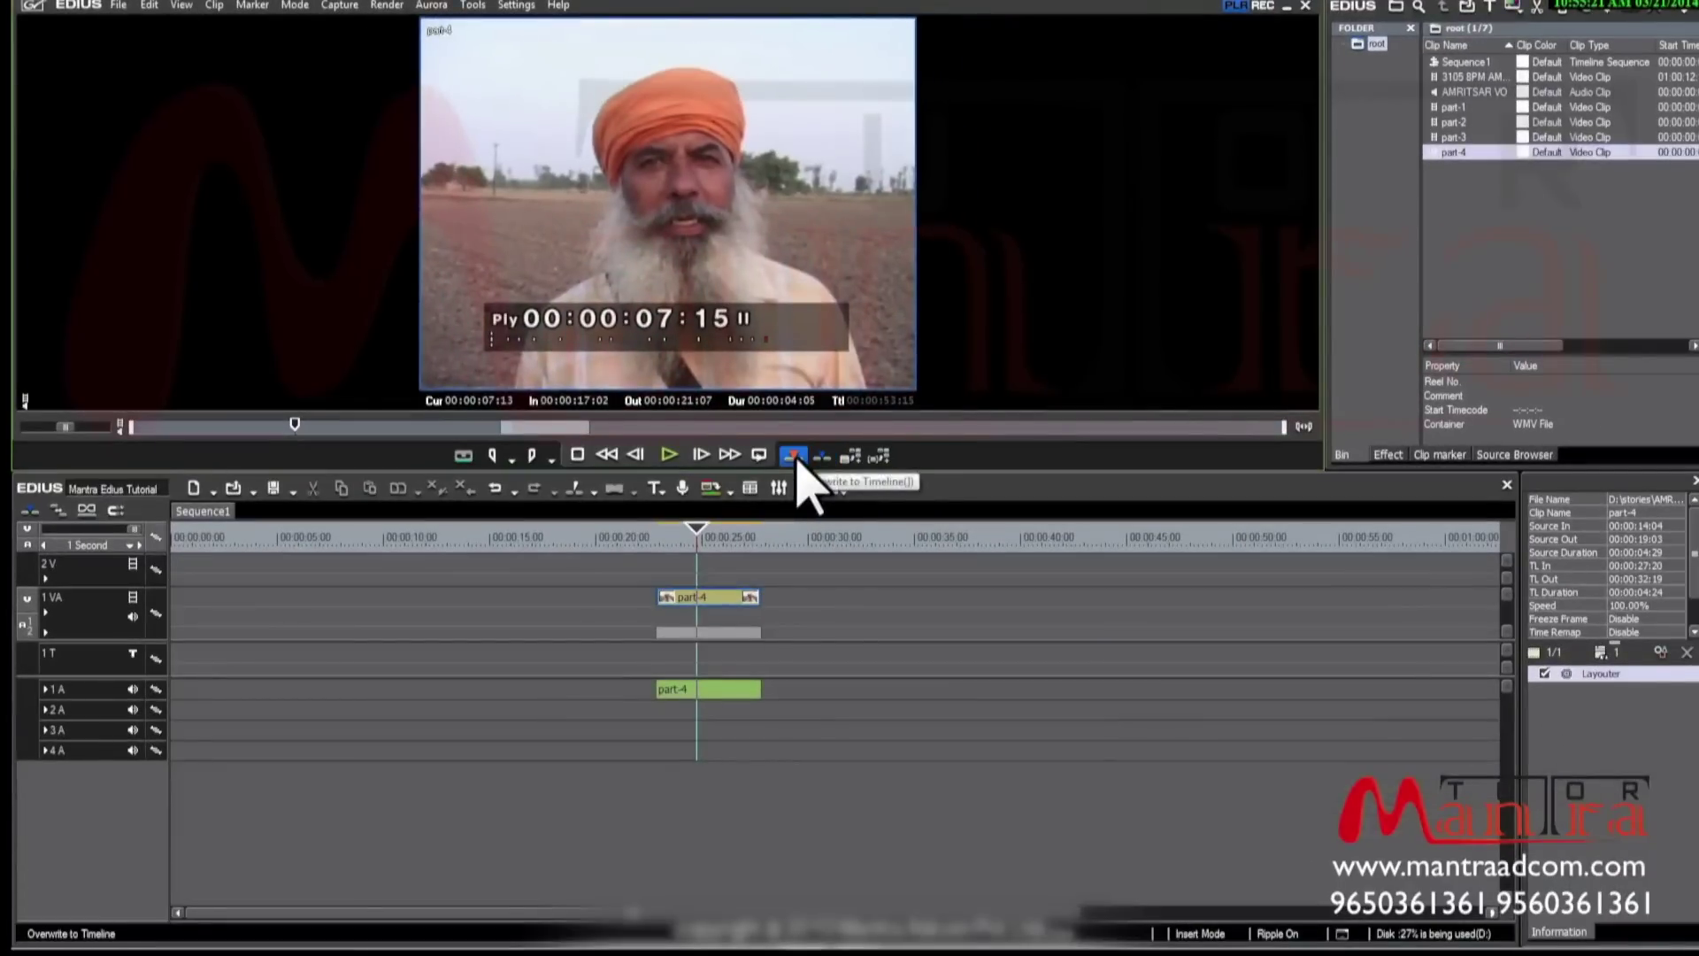
pyautogui.click(794, 457)
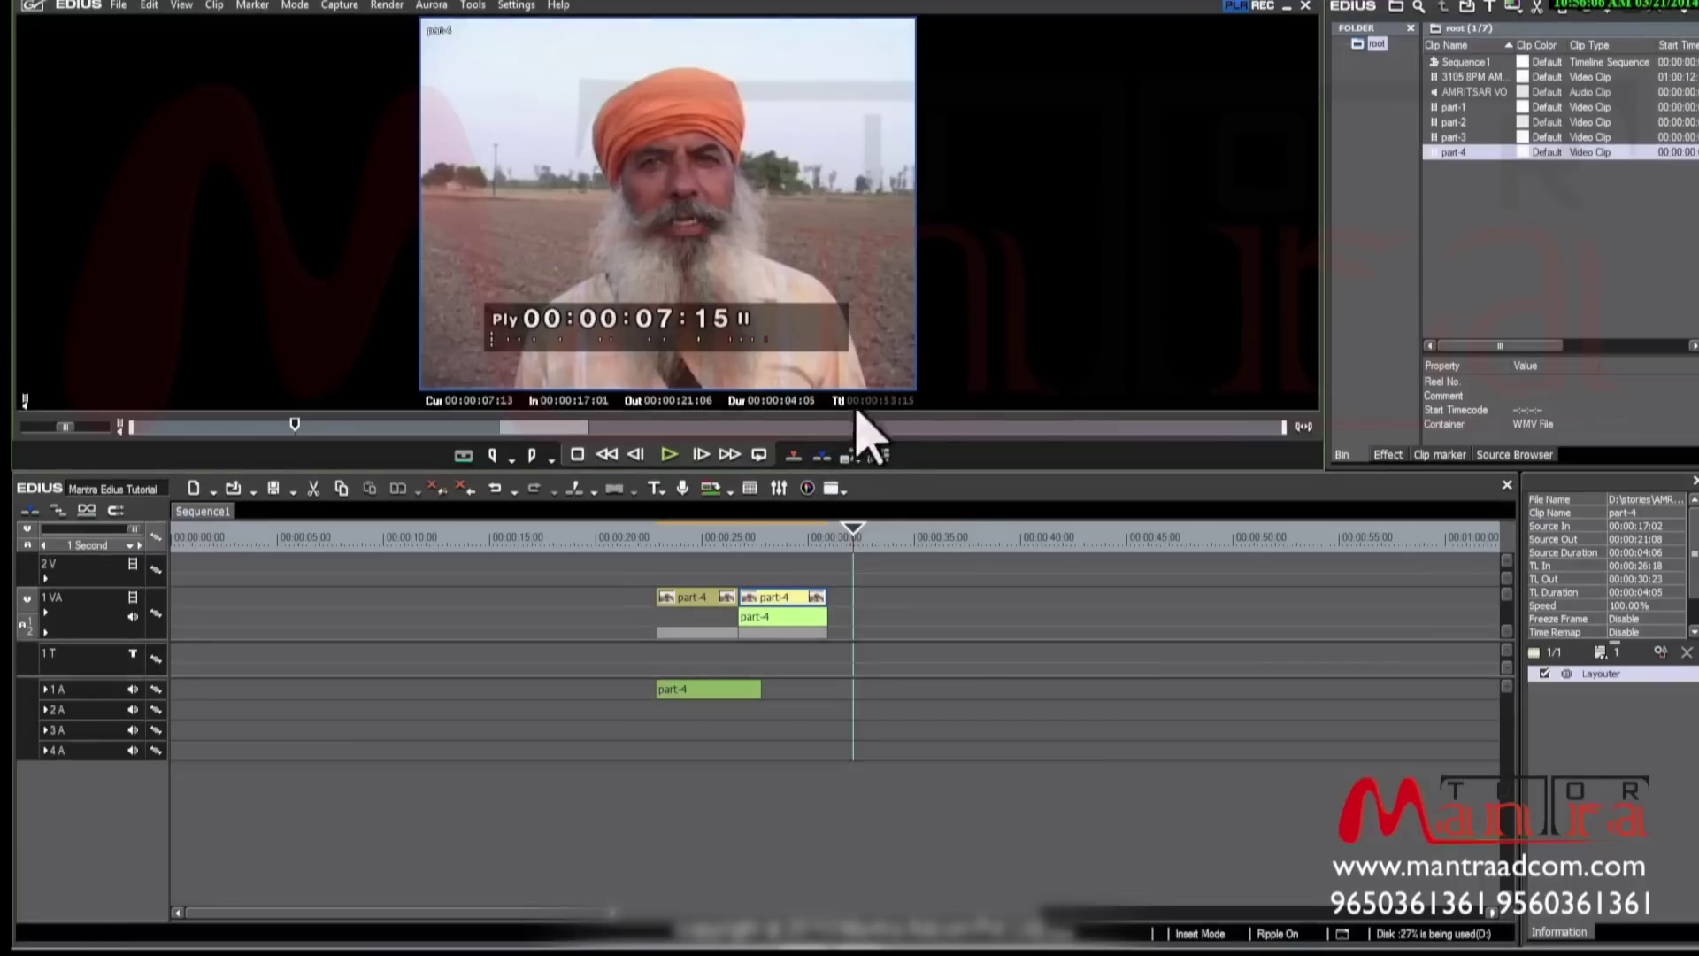
# Step: Switch the preview to Dual Mode, and move the recorder cursor to 00:00:32:09 and the player cursor to about 19 seconds
pyautogui.click(182, 6)
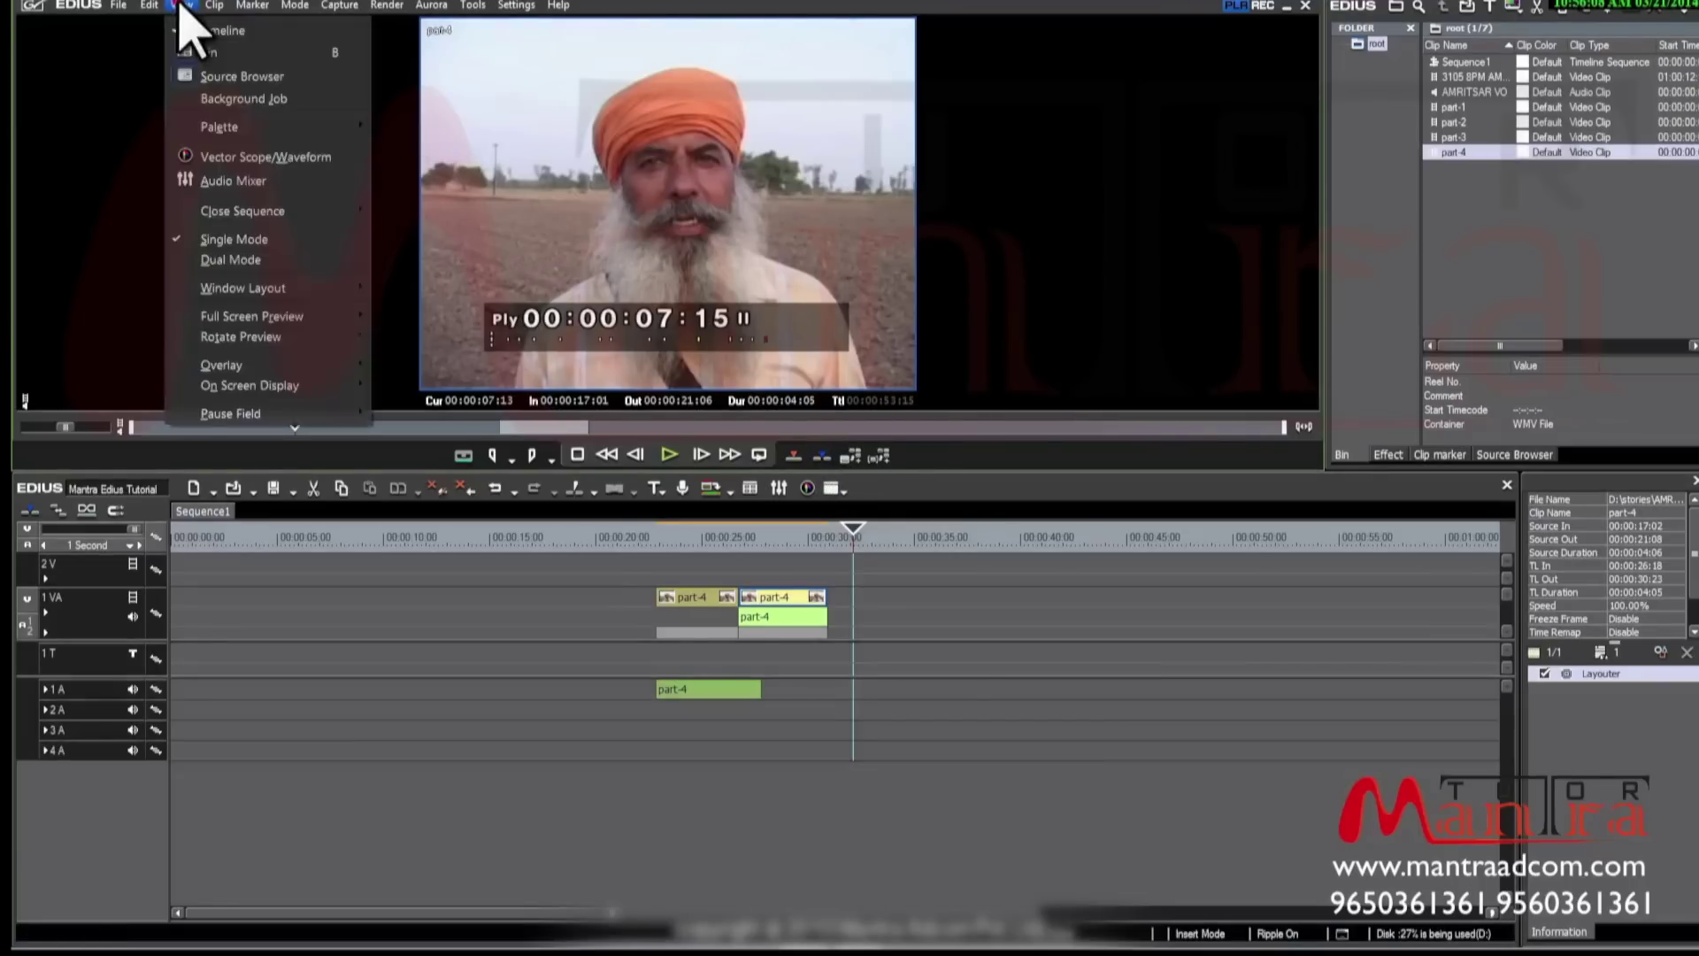
pyautogui.click(270, 259)
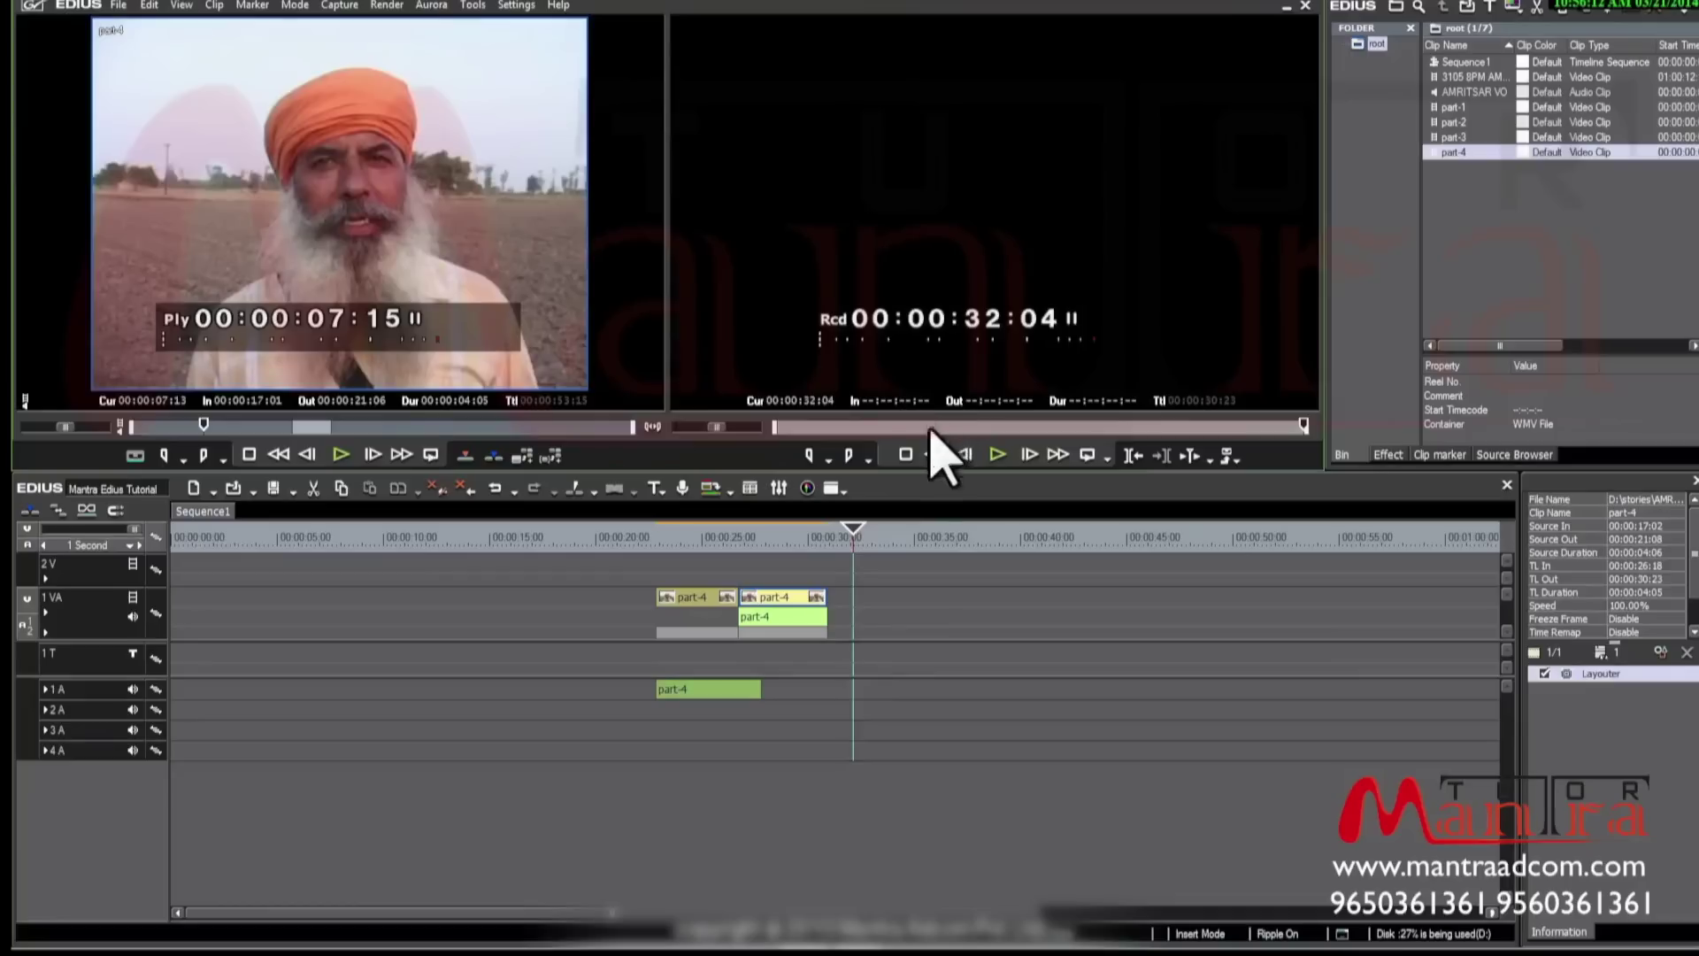
pyautogui.moveTo(842, 540); pyautogui.dragTo(859, 534)
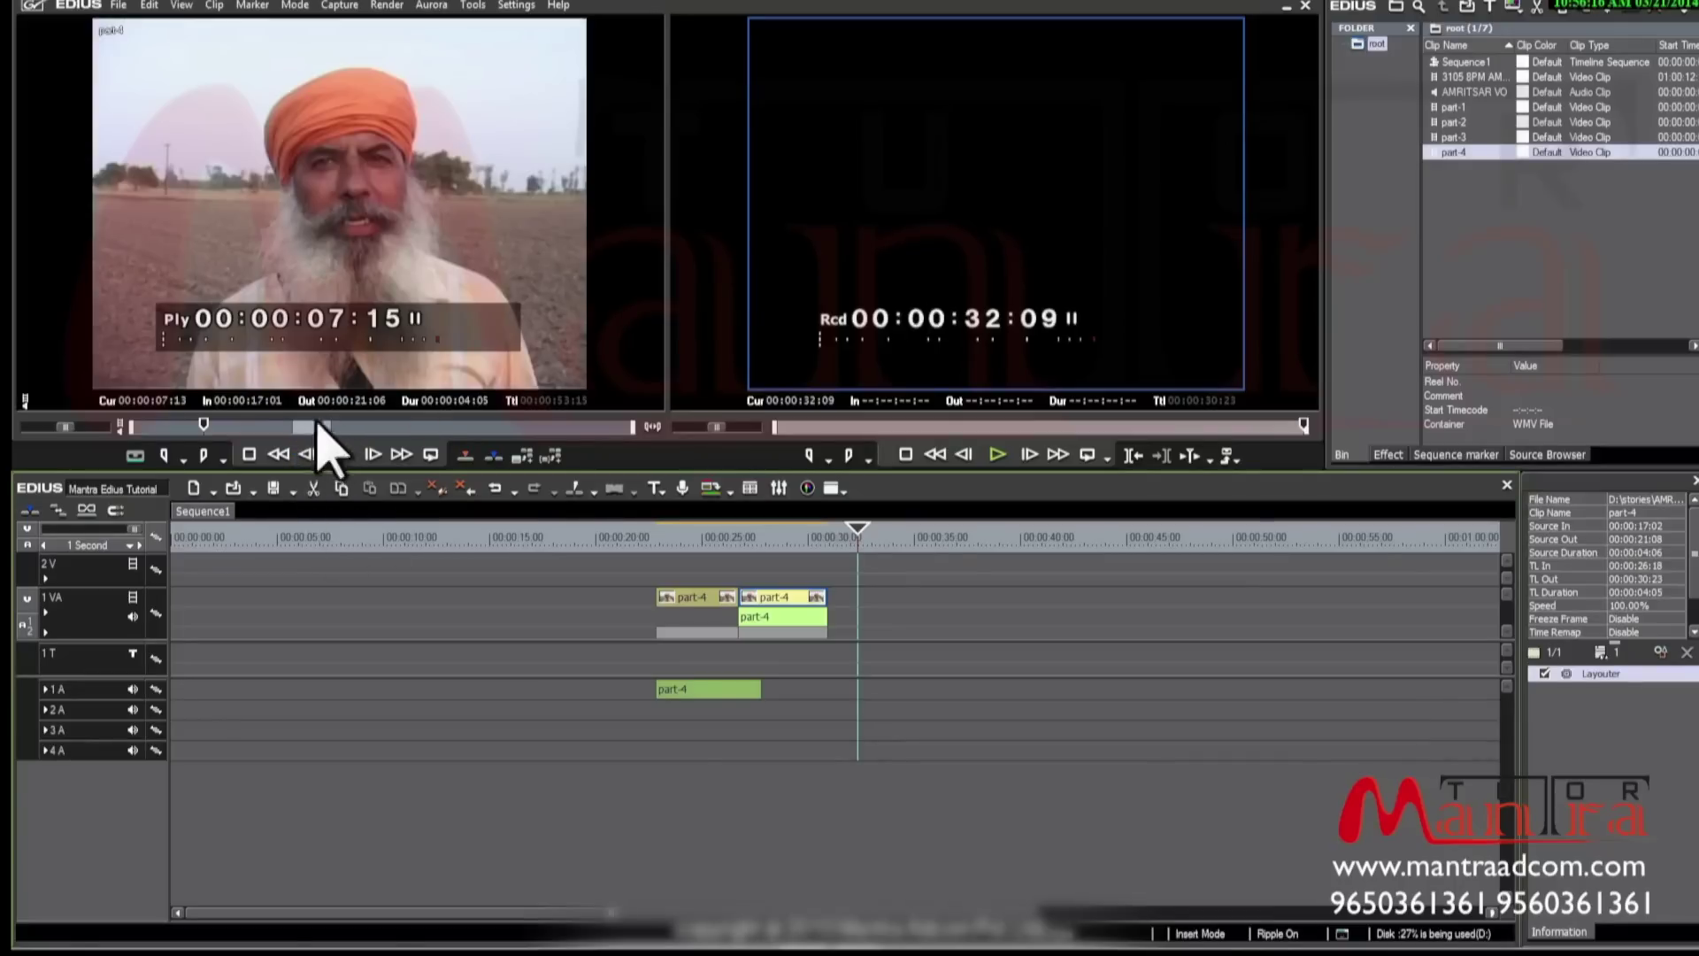
pyautogui.click(301, 425)
pyautogui.moveTo(296, 425)
pyautogui.mouseDown()
pyautogui.moveTo(285, 445)
pyautogui.moveTo(311, 455)
pyautogui.moveTo(289, 448)
pyautogui.moveTo(317, 440)
pyautogui.mouseUp()
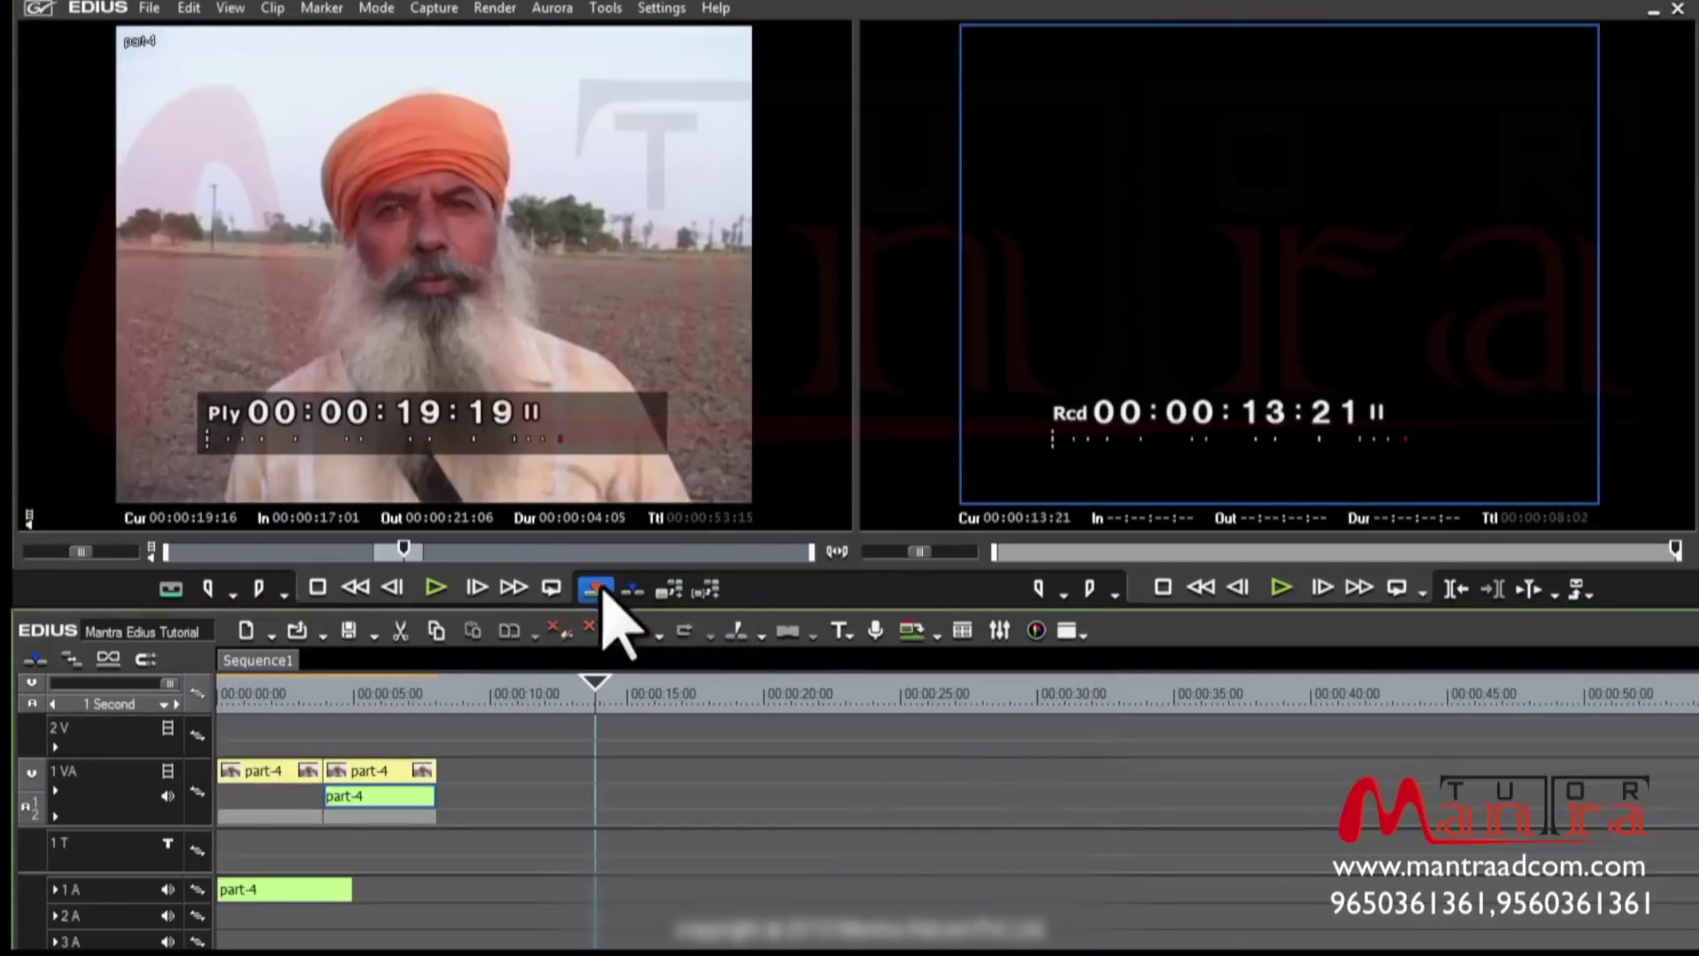
# Step: Overwrite the marked part-4 range onto the timeline at 00:00:13:21, and scrub the timeline cursor around the end of the placed clip
pyautogui.click(598, 591)
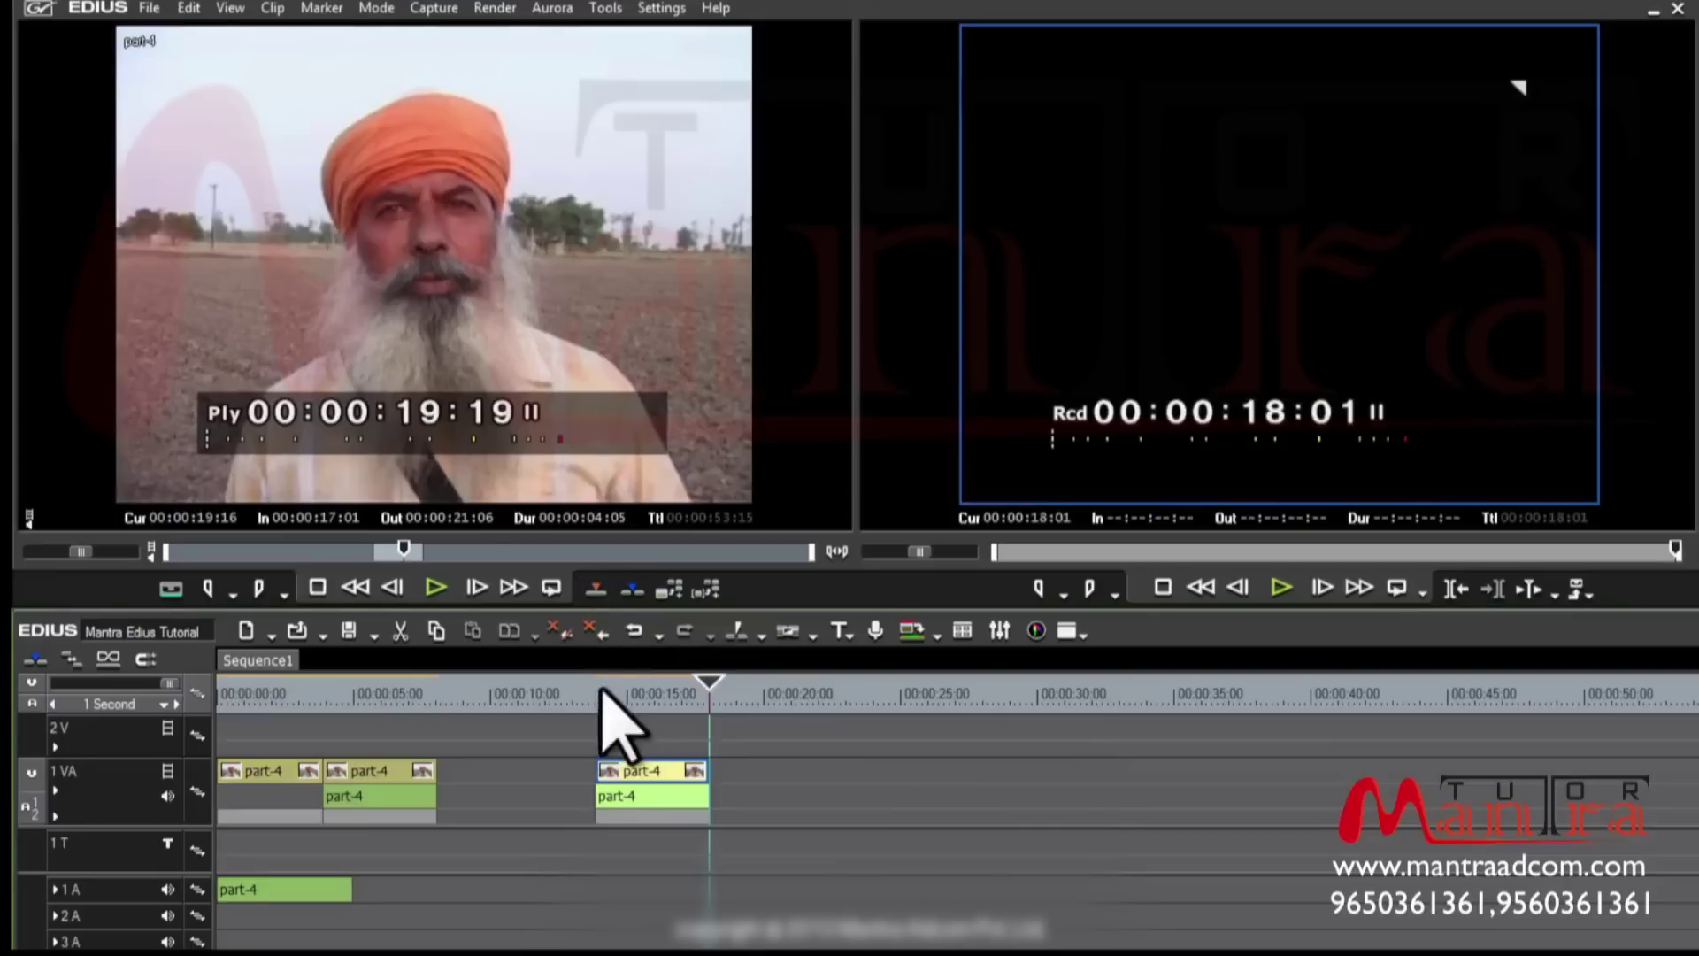
pyautogui.moveTo(614, 692); pyautogui.dragTo(650, 713)
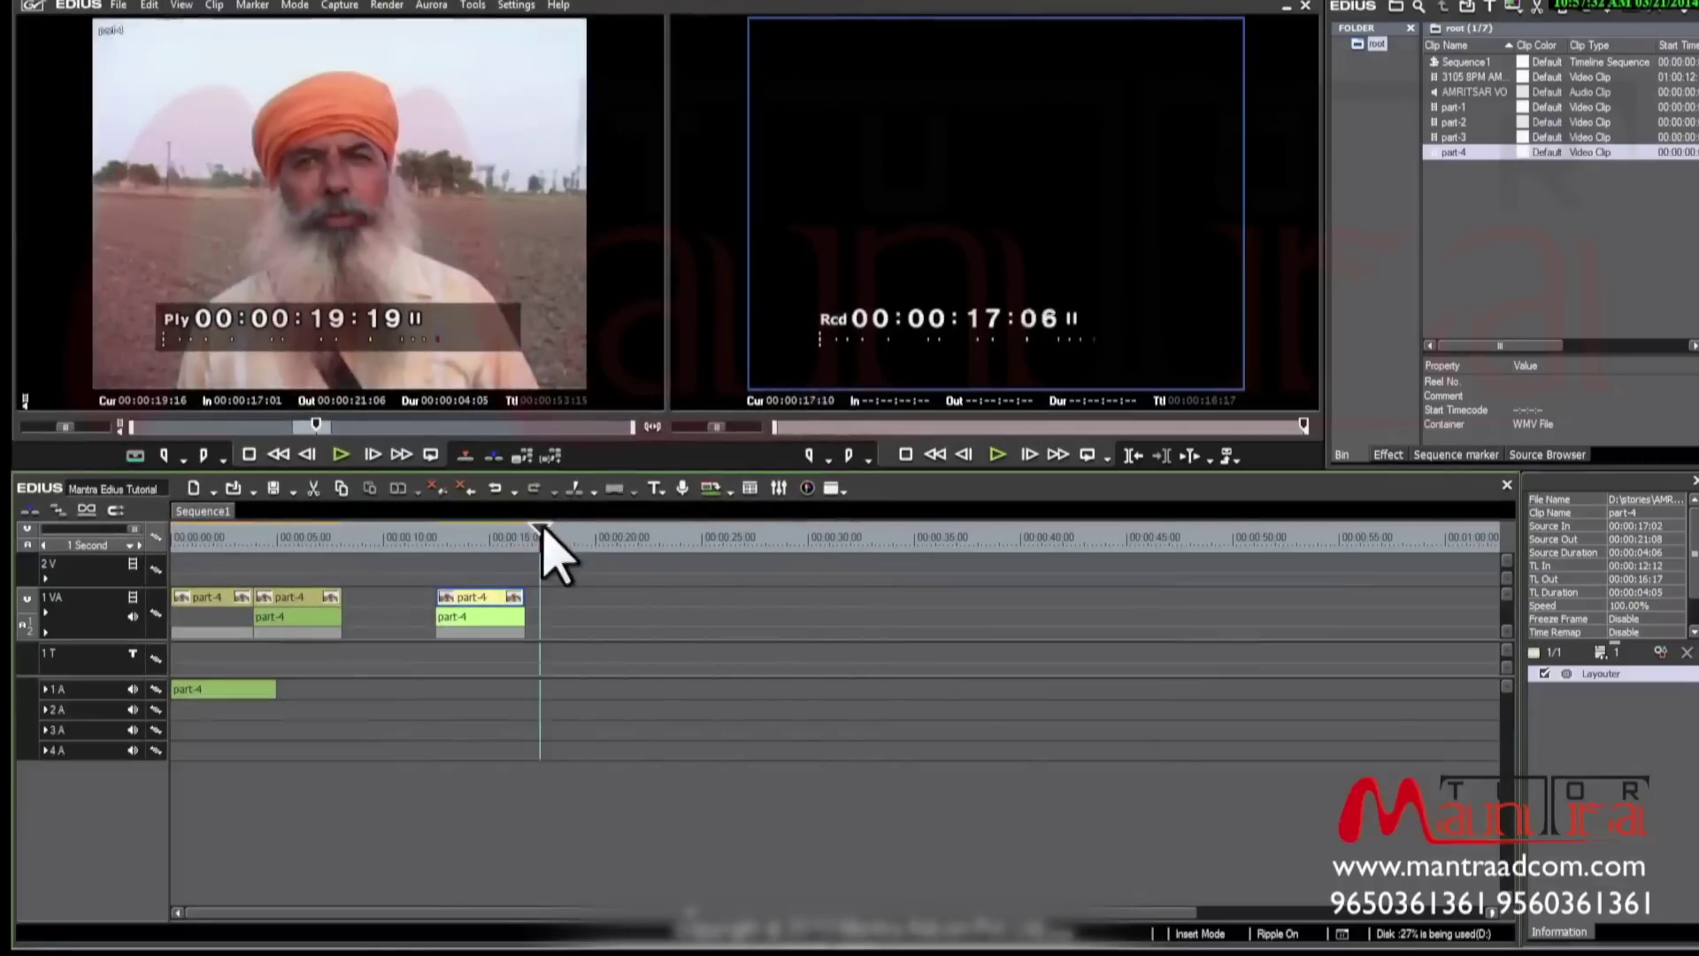
pyautogui.moveTo(542, 542)
pyautogui.mouseDown()
pyautogui.moveTo(566, 558)
pyautogui.moveTo(558, 528)
pyautogui.moveTo(525, 529)
pyautogui.mouseUp()
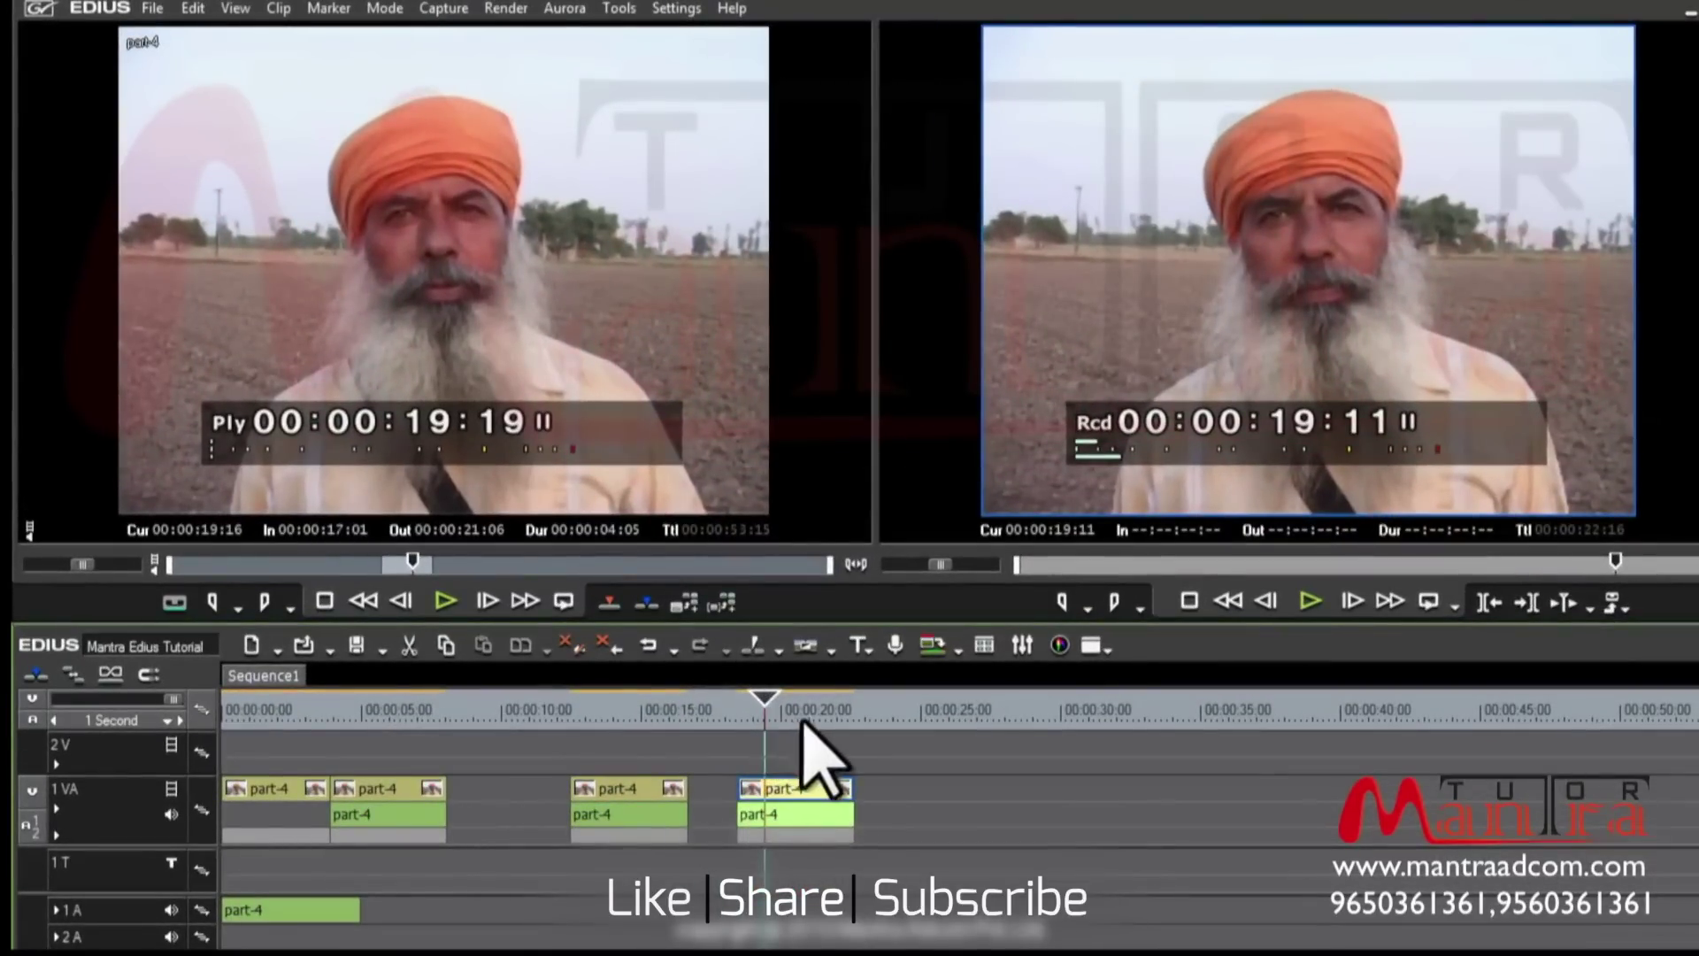
# Step: Place the timeline cursor at 00:00:09:19, and mark a new part-4 range in the player from In 00:00:29:07 to Out 00:00:36:23
pyautogui.click(496, 705)
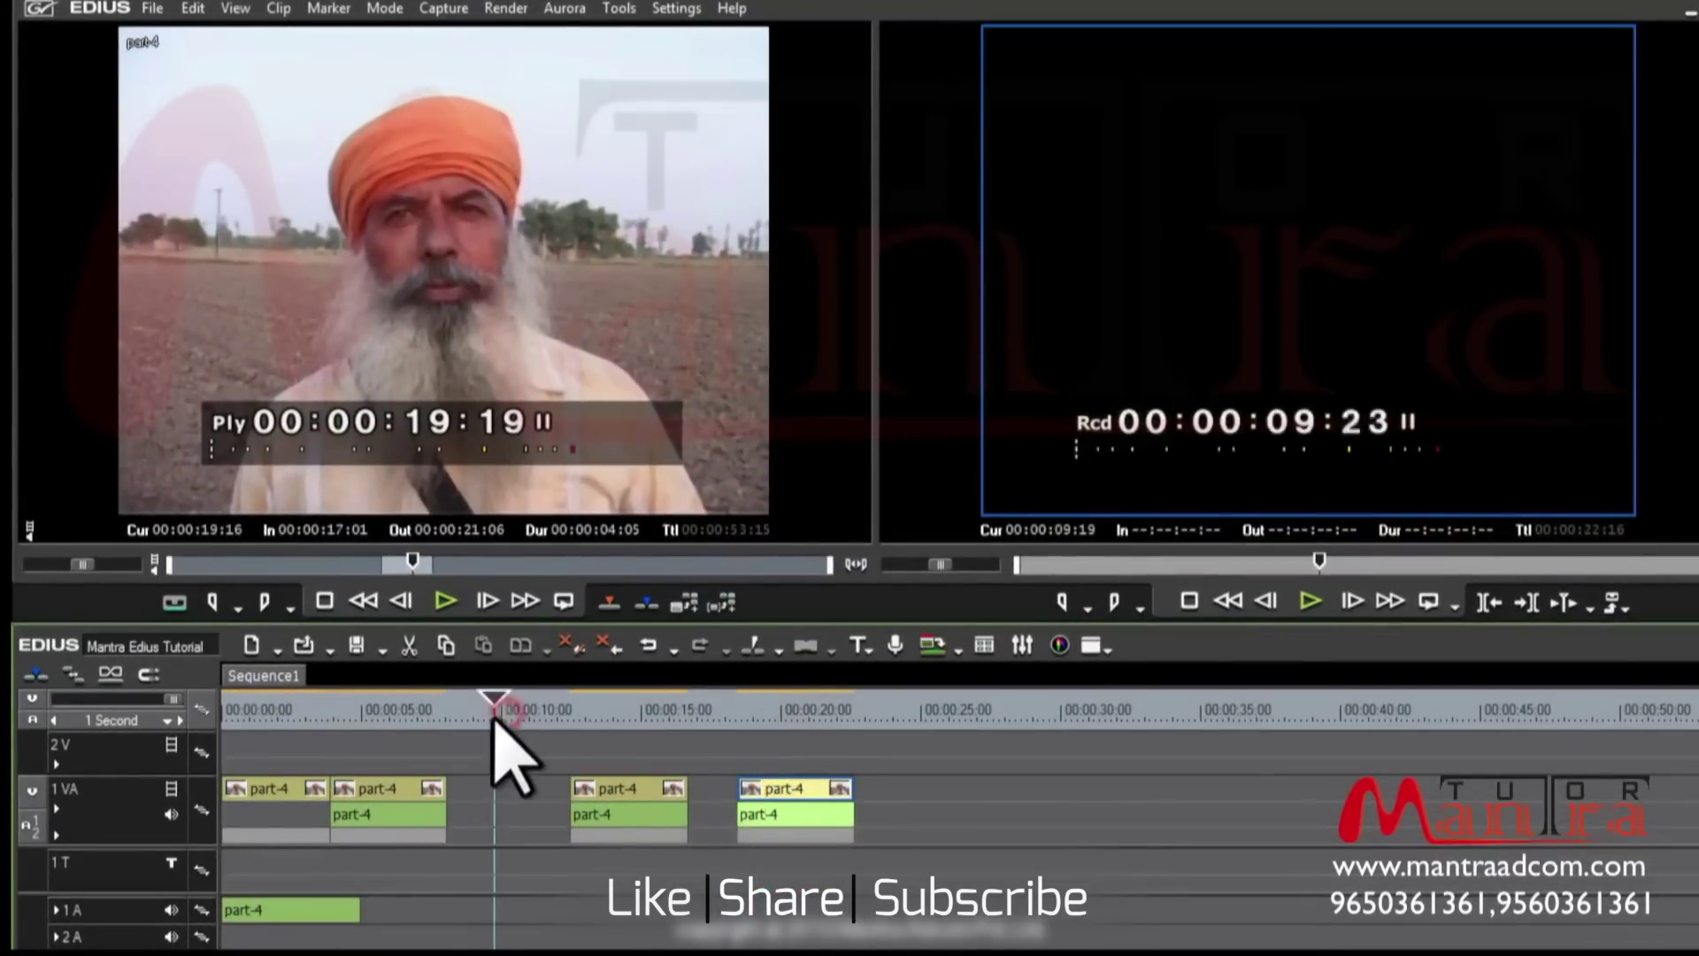
pyautogui.moveTo(499, 571)
pyautogui.mouseDown()
pyautogui.moveTo(625, 567)
pyautogui.moveTo(531, 566)
pyautogui.mouseUp()
pyautogui.press('i')
pyautogui.press('o')
pyautogui.press('i')
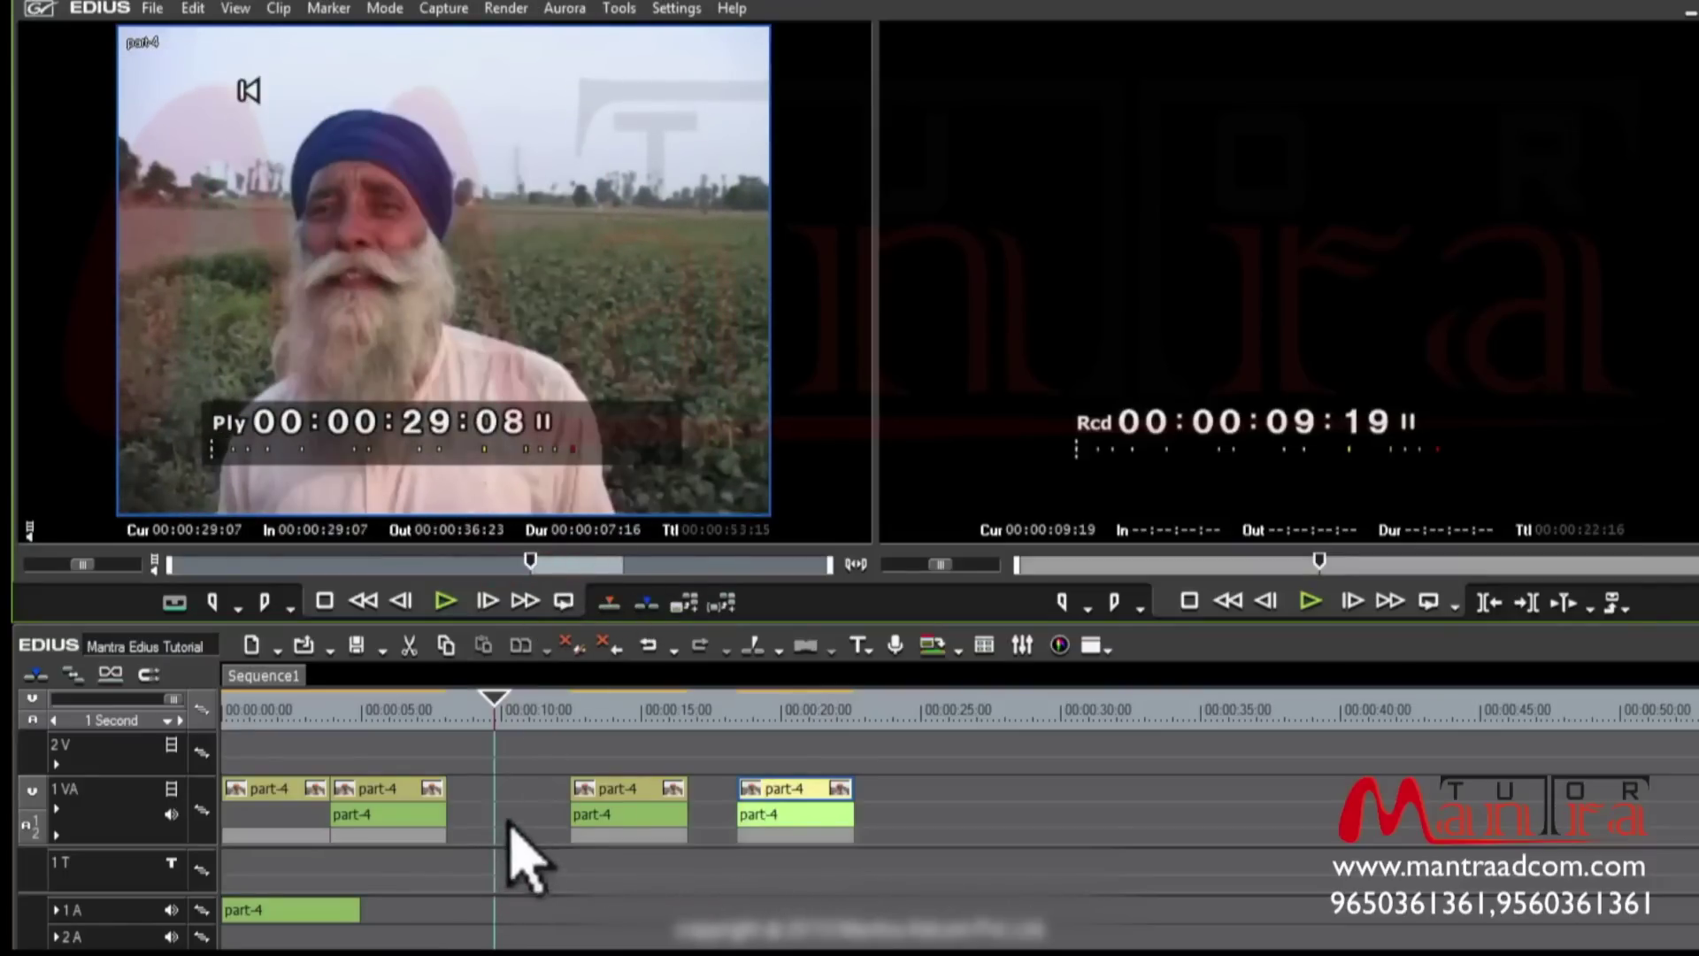
# Step: Try overwriting the marked range at 00:00:10:16 on the timeline, undo it, and insert the range there instead
pyautogui.moveTo(512, 703); pyautogui.dragTo(518, 704)
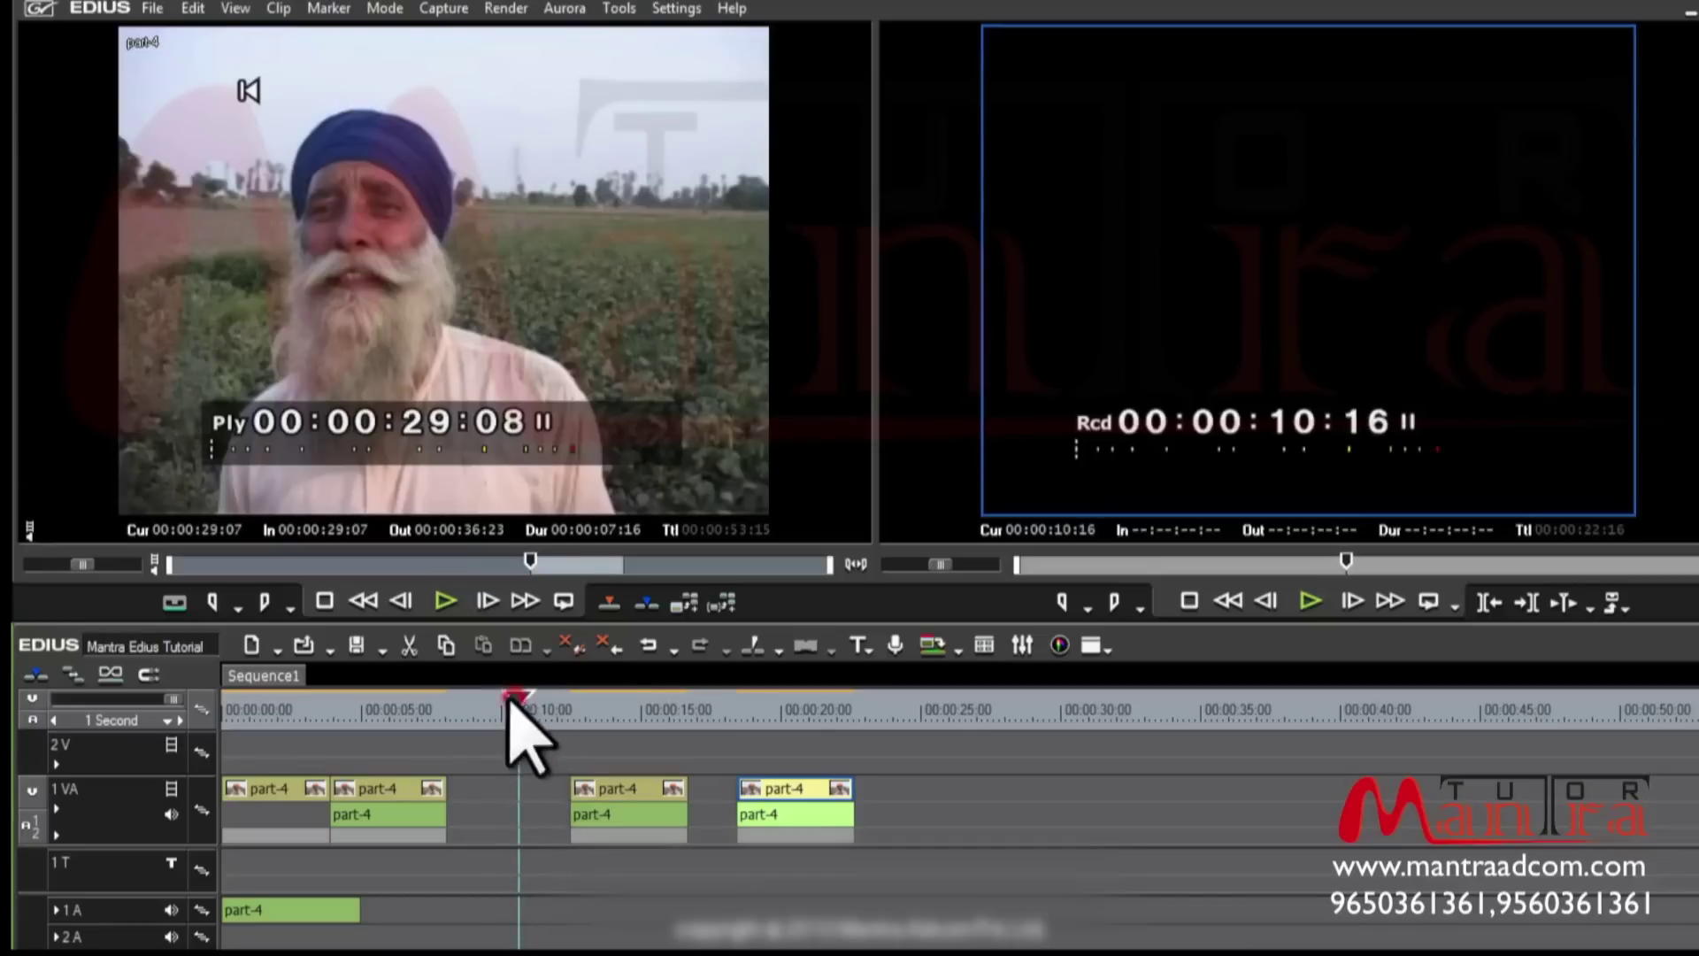
pyautogui.click(609, 604)
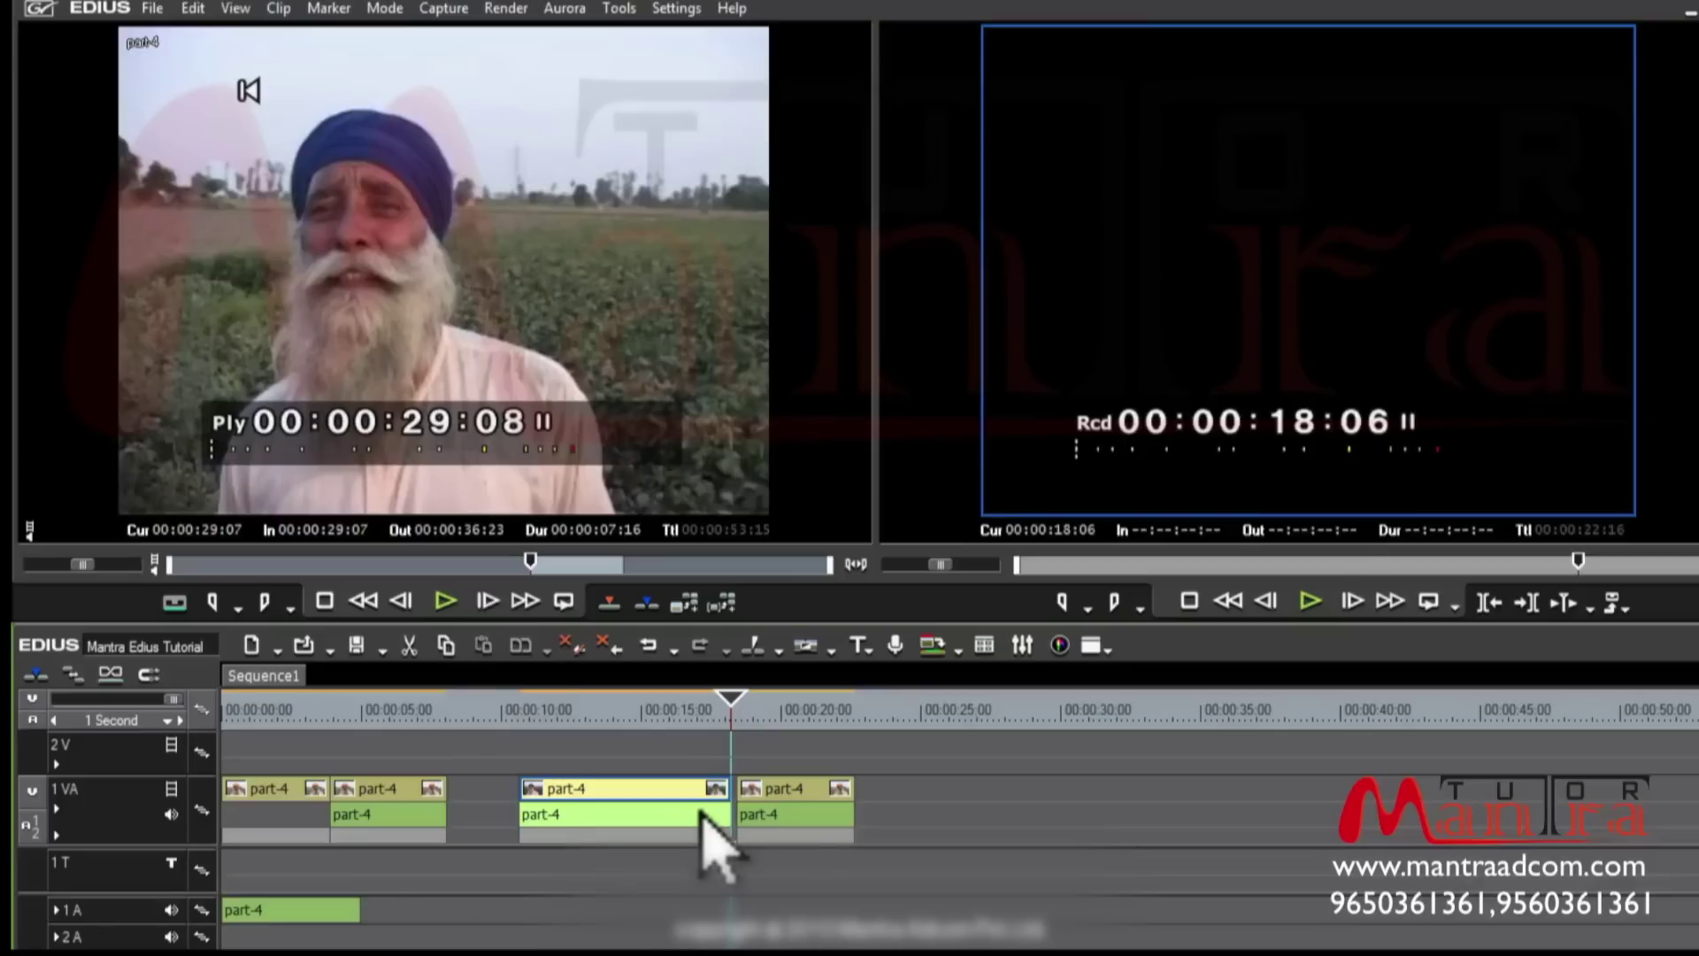
pyautogui.hotkey('ctrl', 'z')
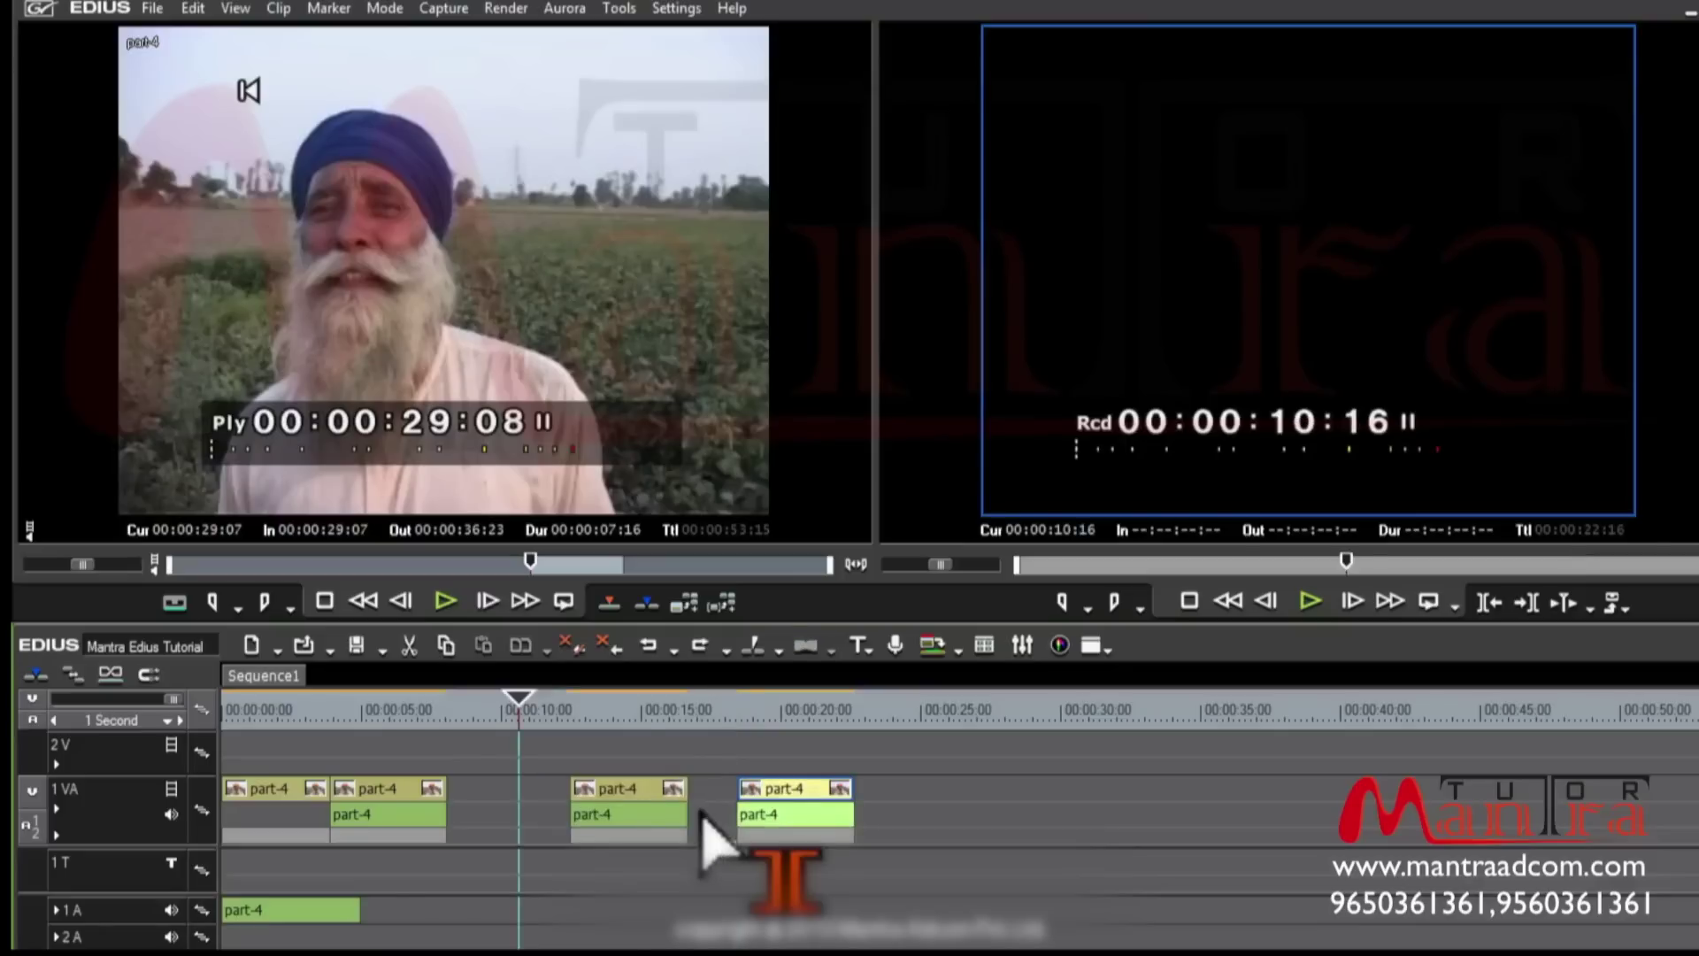
pyautogui.click(649, 604)
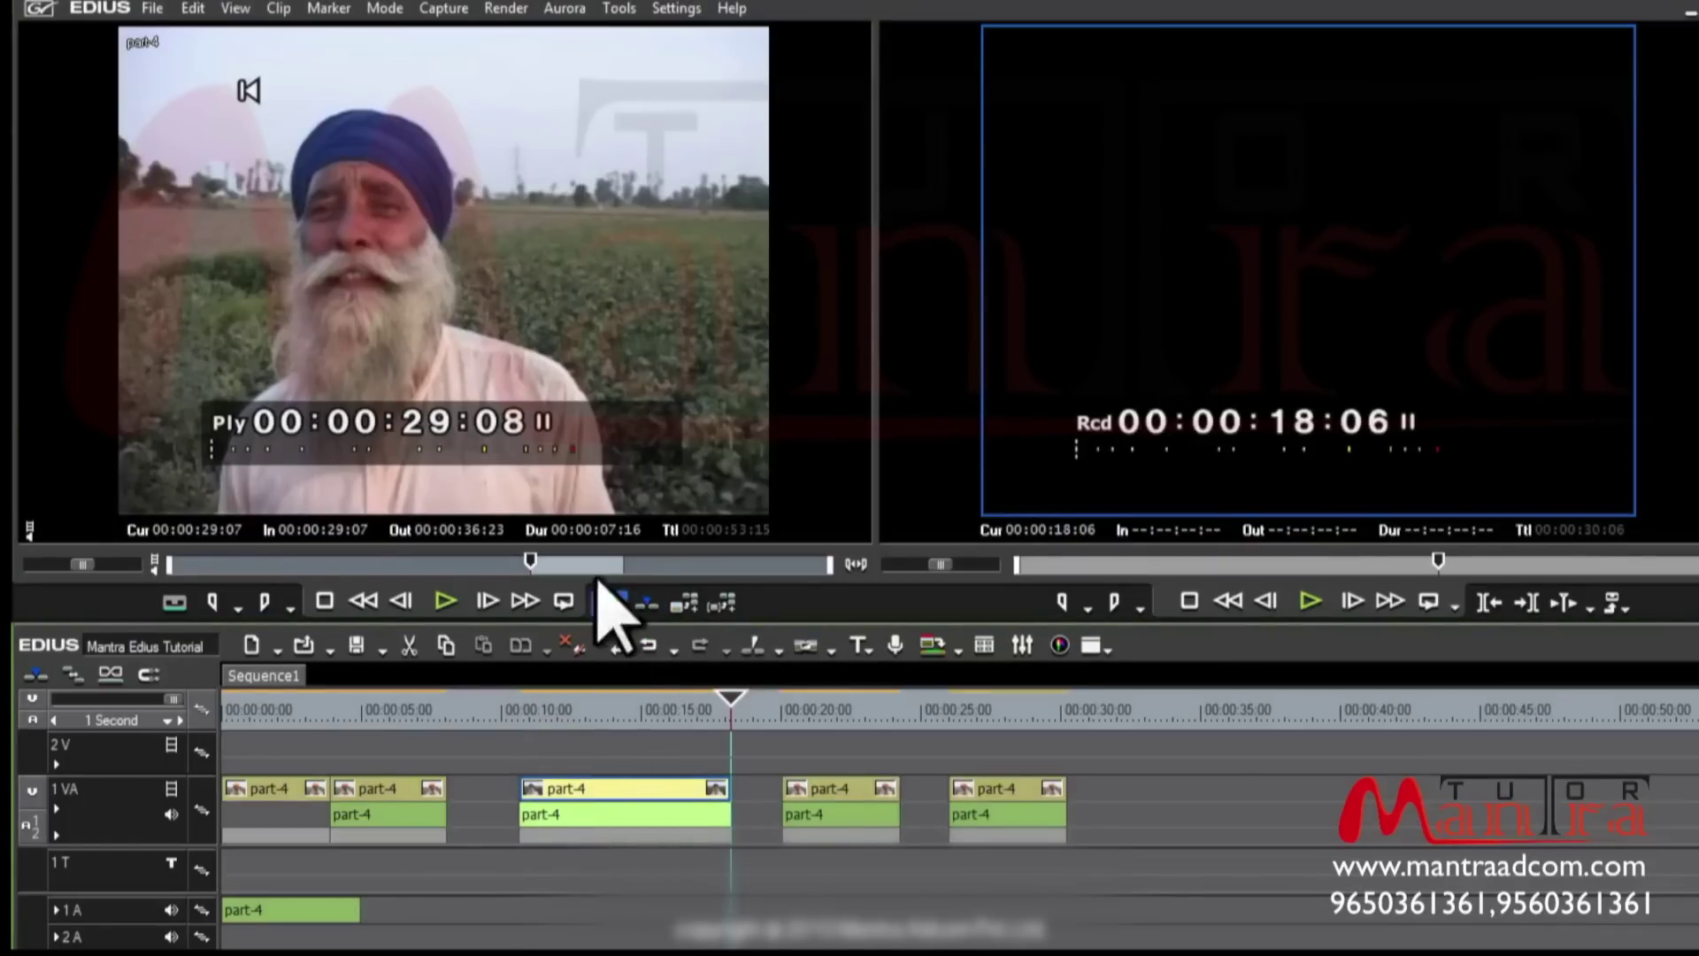
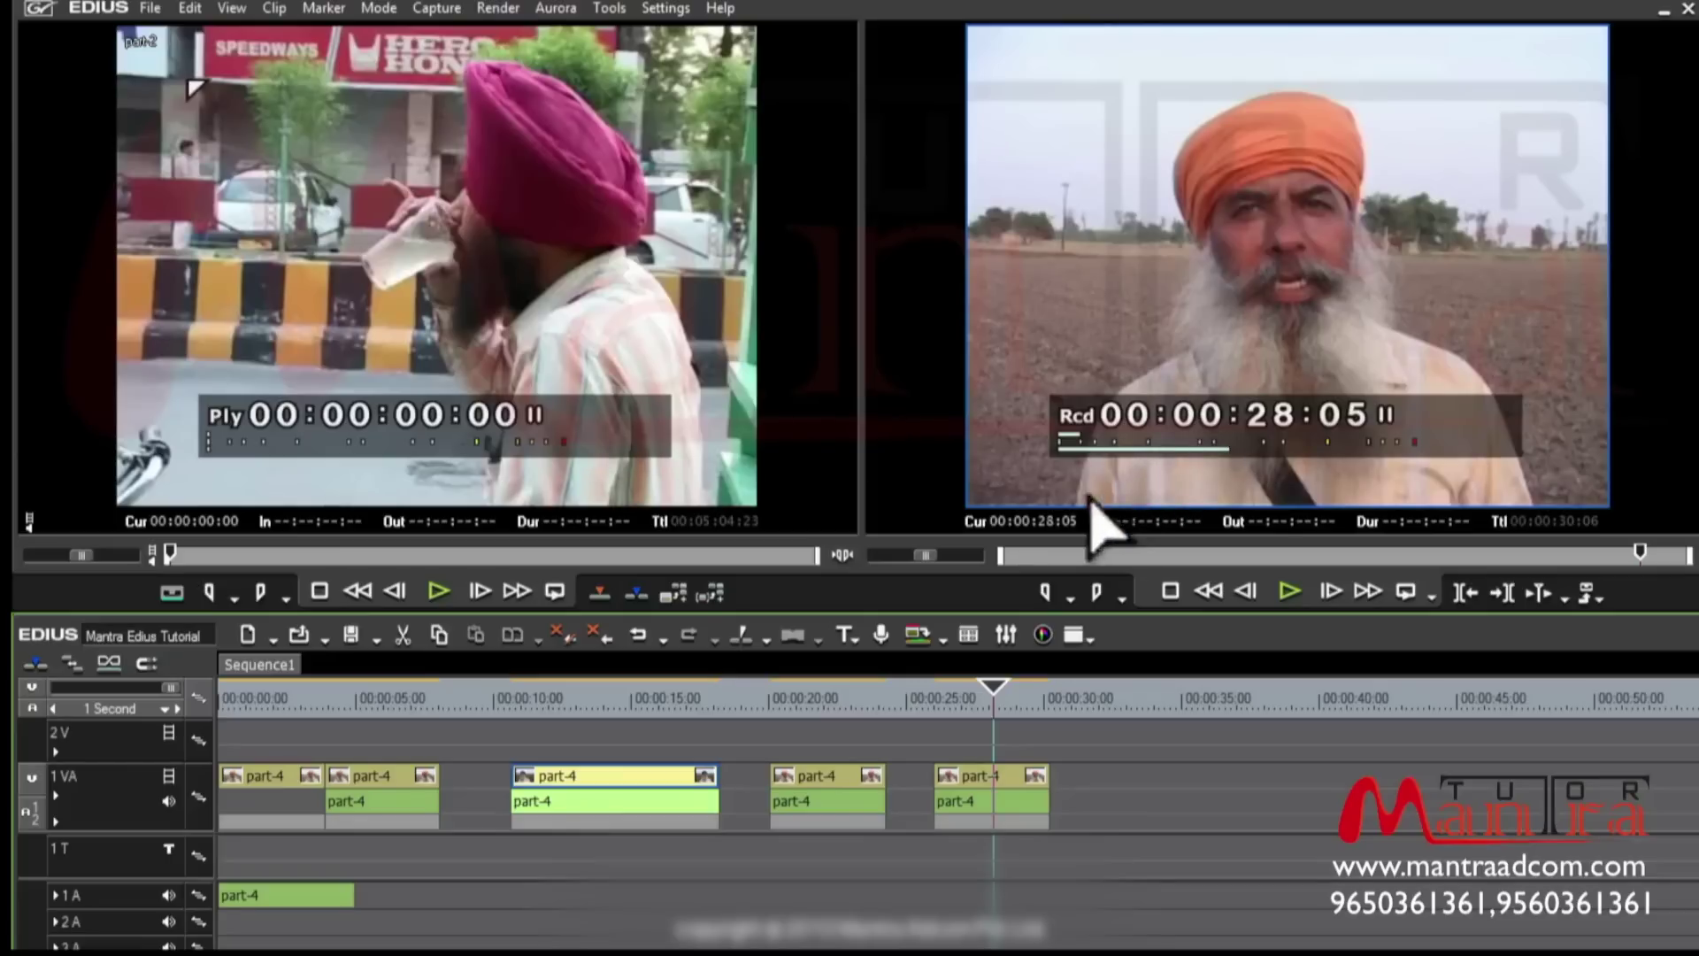
# Step: Mark a timeline range in the recorder with the In point at 00:00:27:19 and the Out point at 00:00:28:18
pyautogui.click(984, 701)
pyautogui.click(1045, 592)
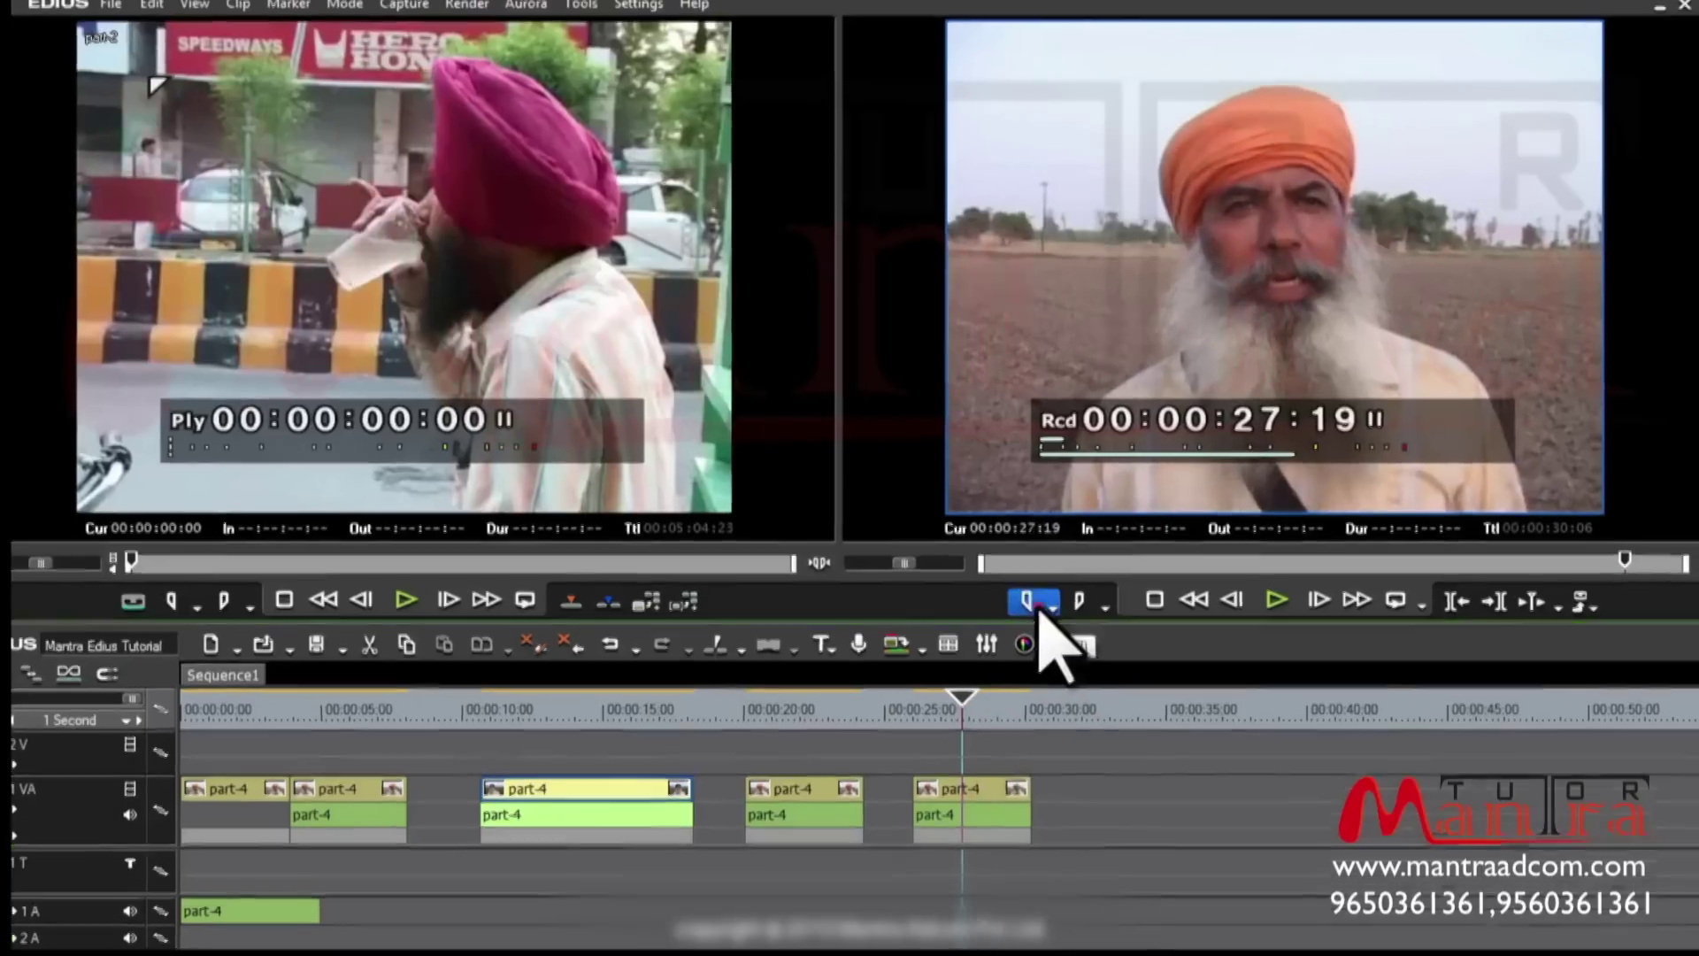
pyautogui.click(1011, 699)
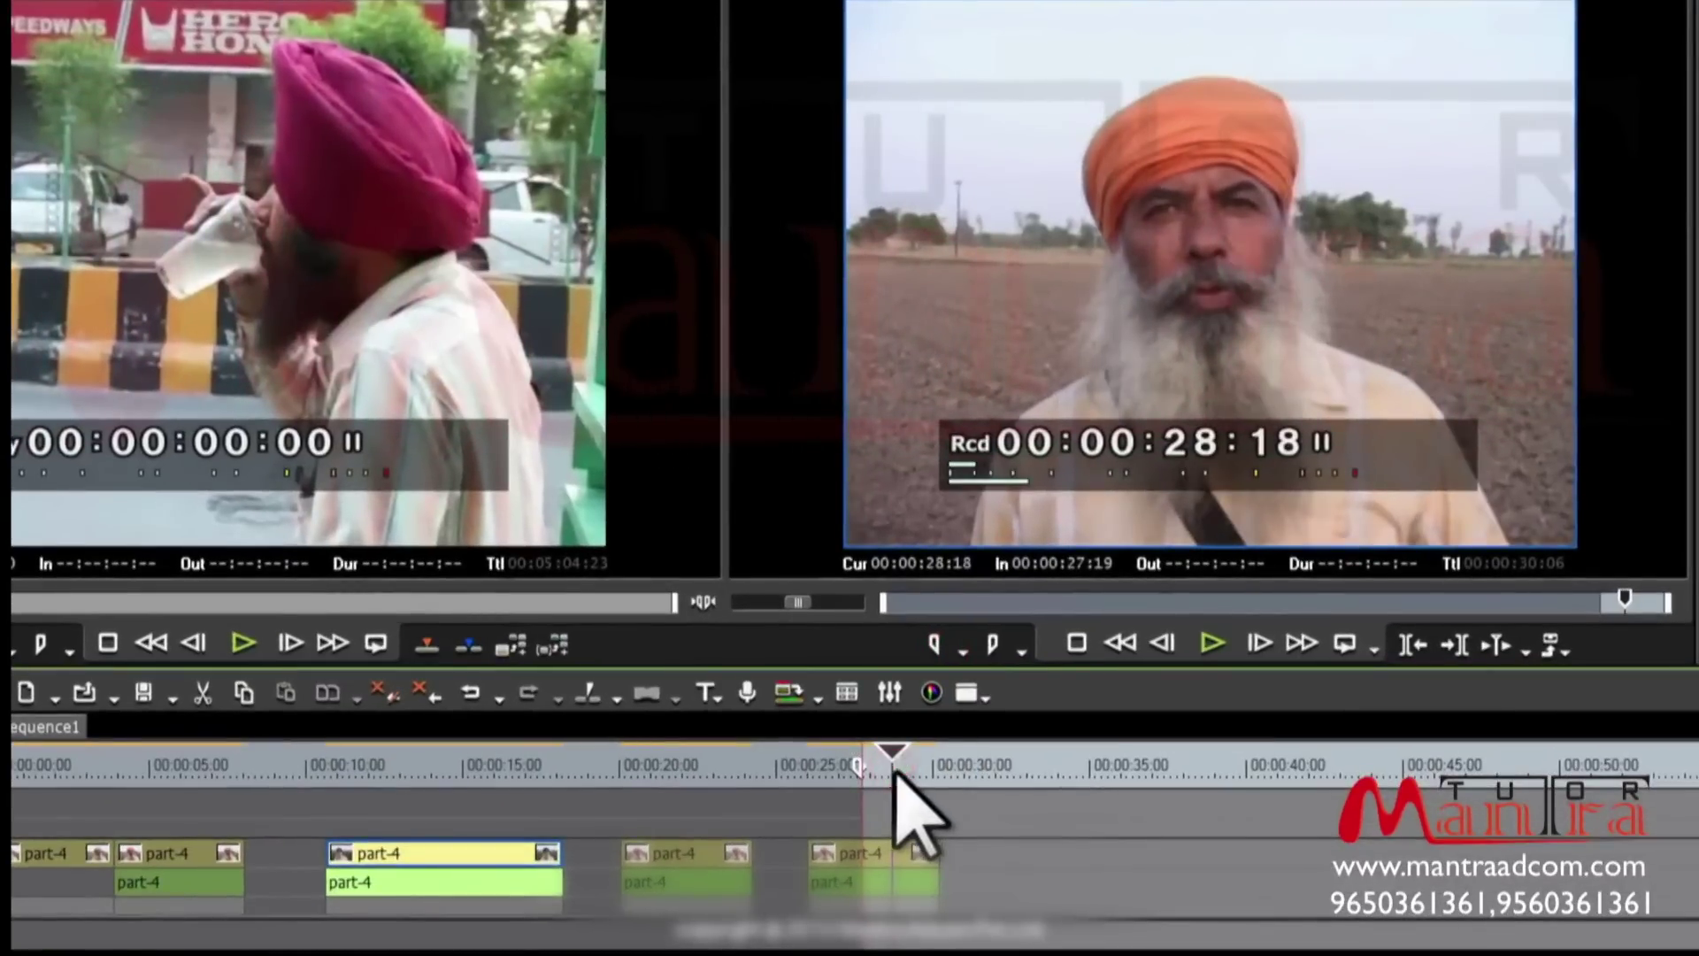
pyautogui.press('o')
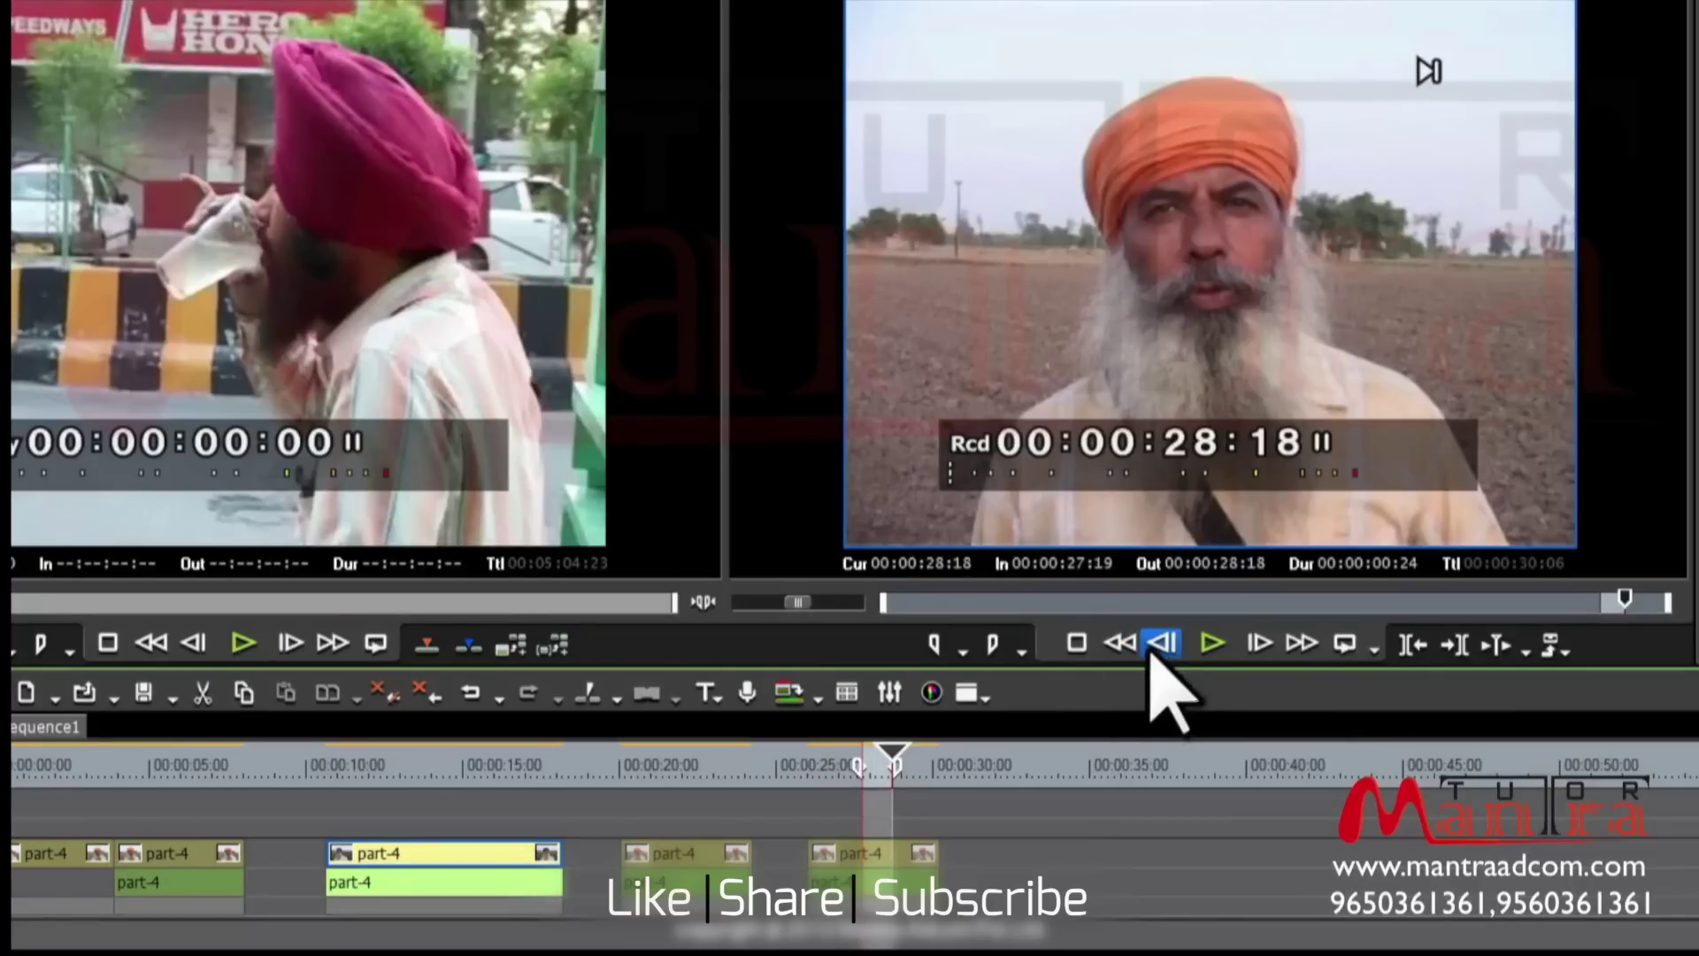
# Step: Advance the timeline frame by frame to 00:00:28:22, and open the recorder's loop playback options
pyautogui.click(1249, 654)
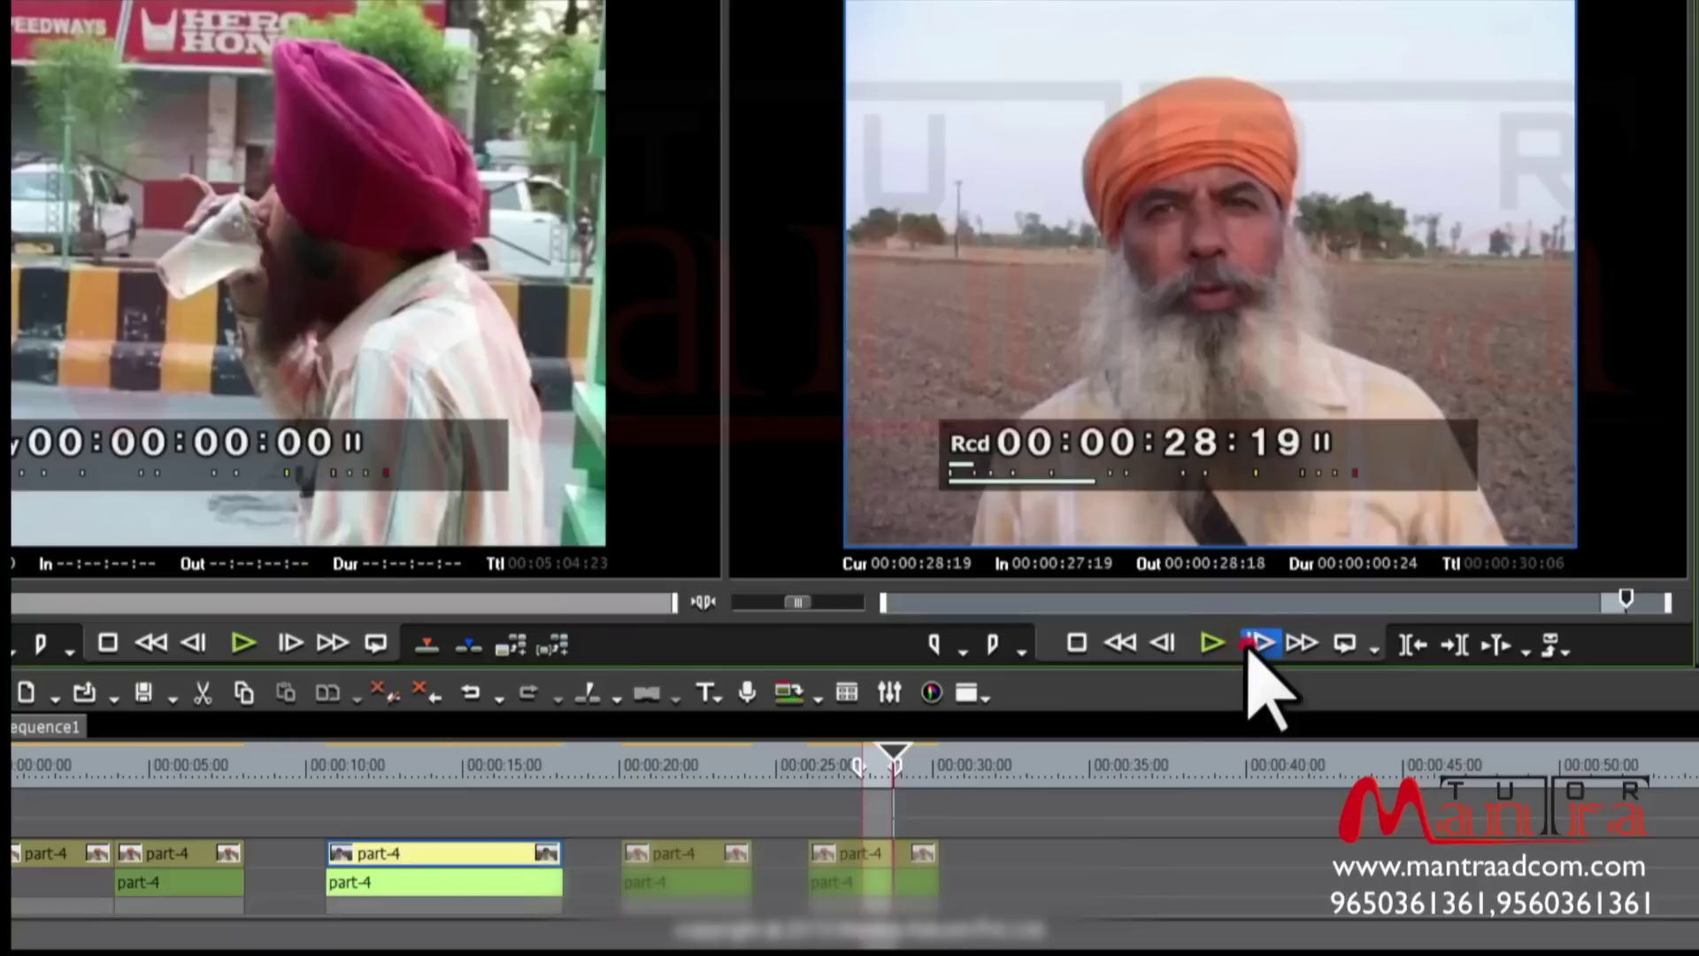
pyautogui.click(1251, 657)
pyautogui.click(1253, 659)
pyautogui.click(1253, 660)
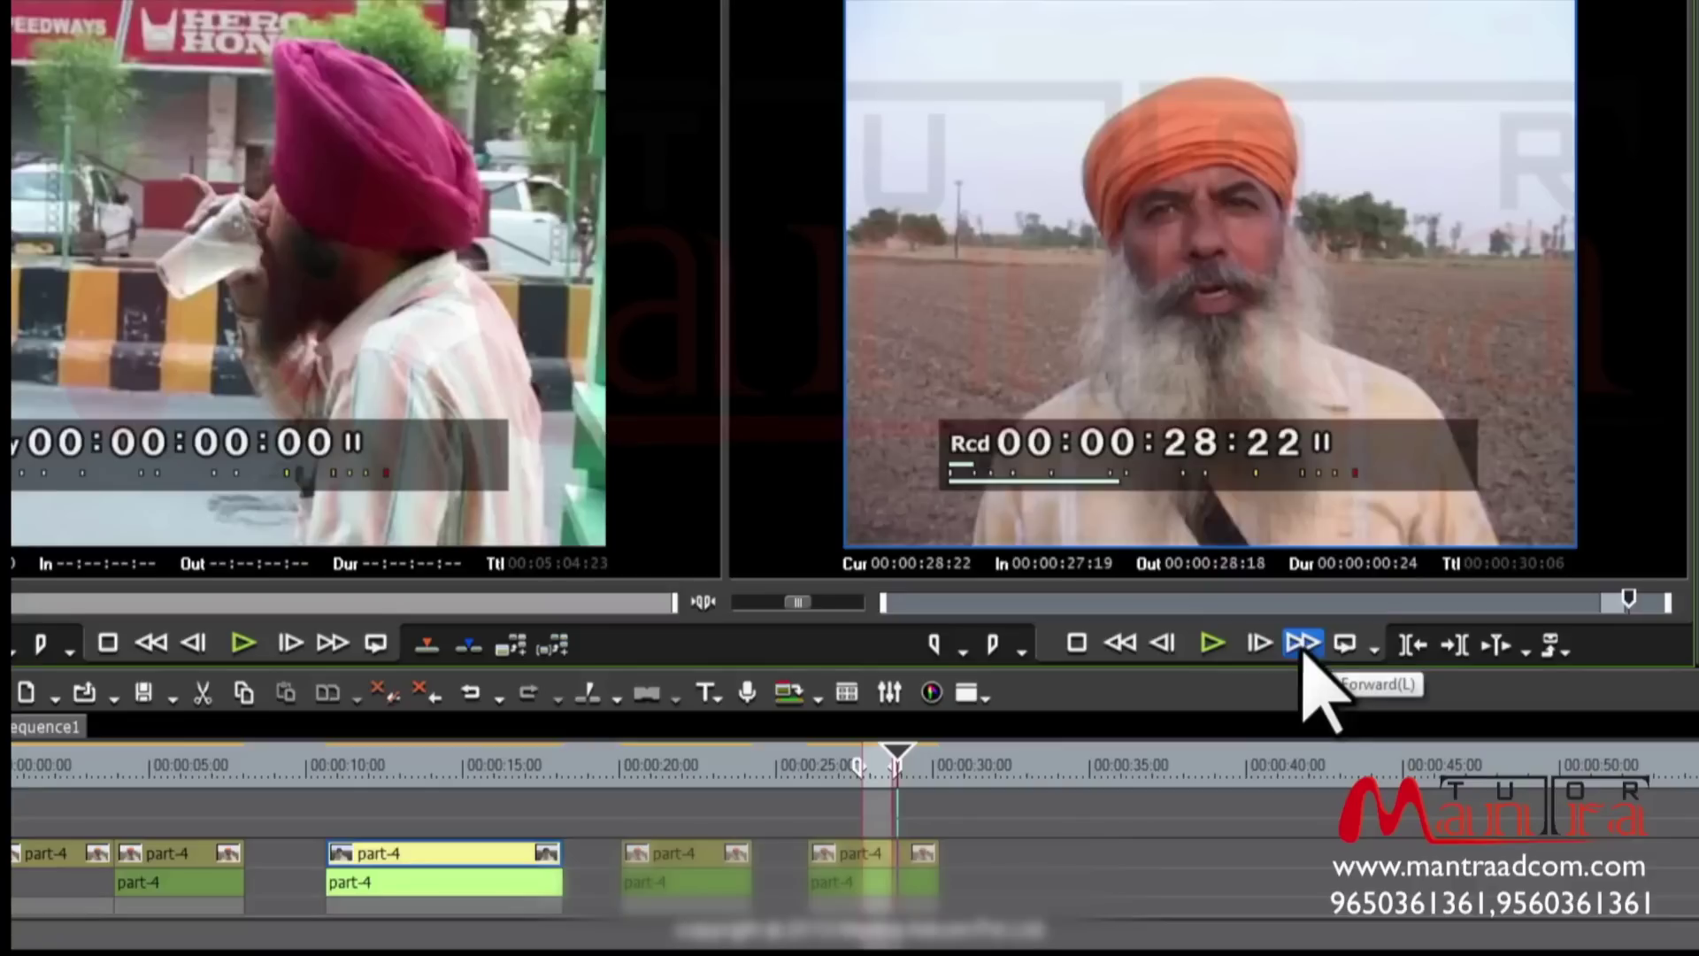
pyautogui.click(1375, 651)
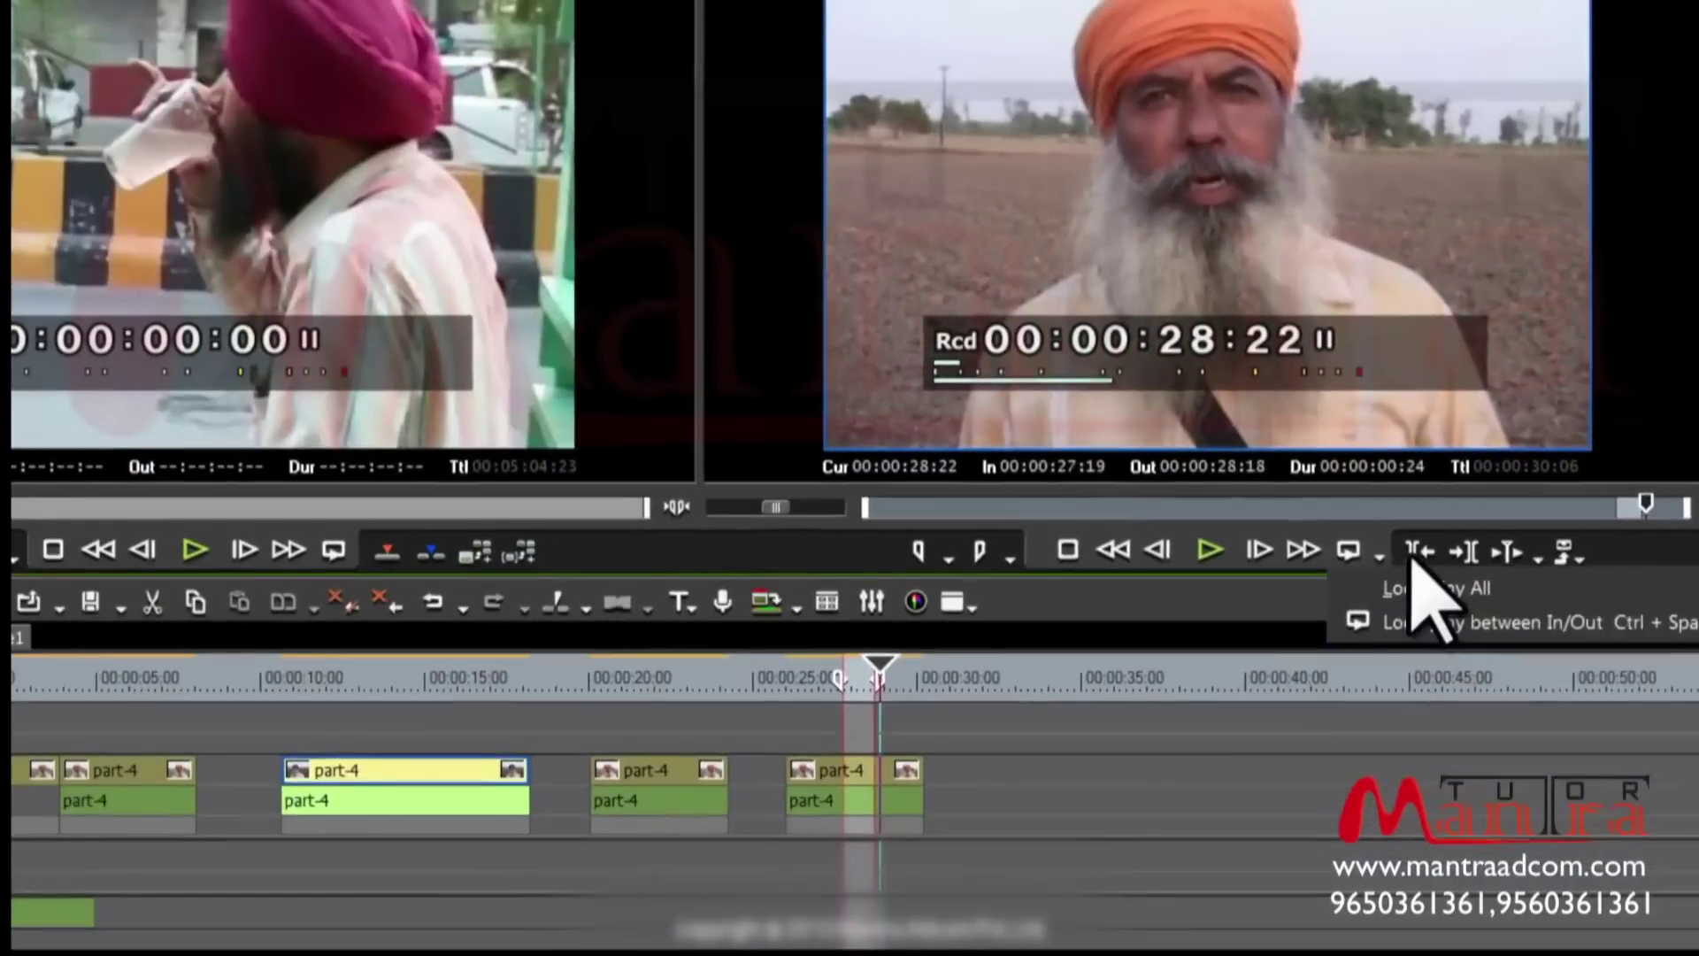
# Step: Jump the timeline cursor back through the previous edit points to 00:00:20:02
pyautogui.click(1416, 552)
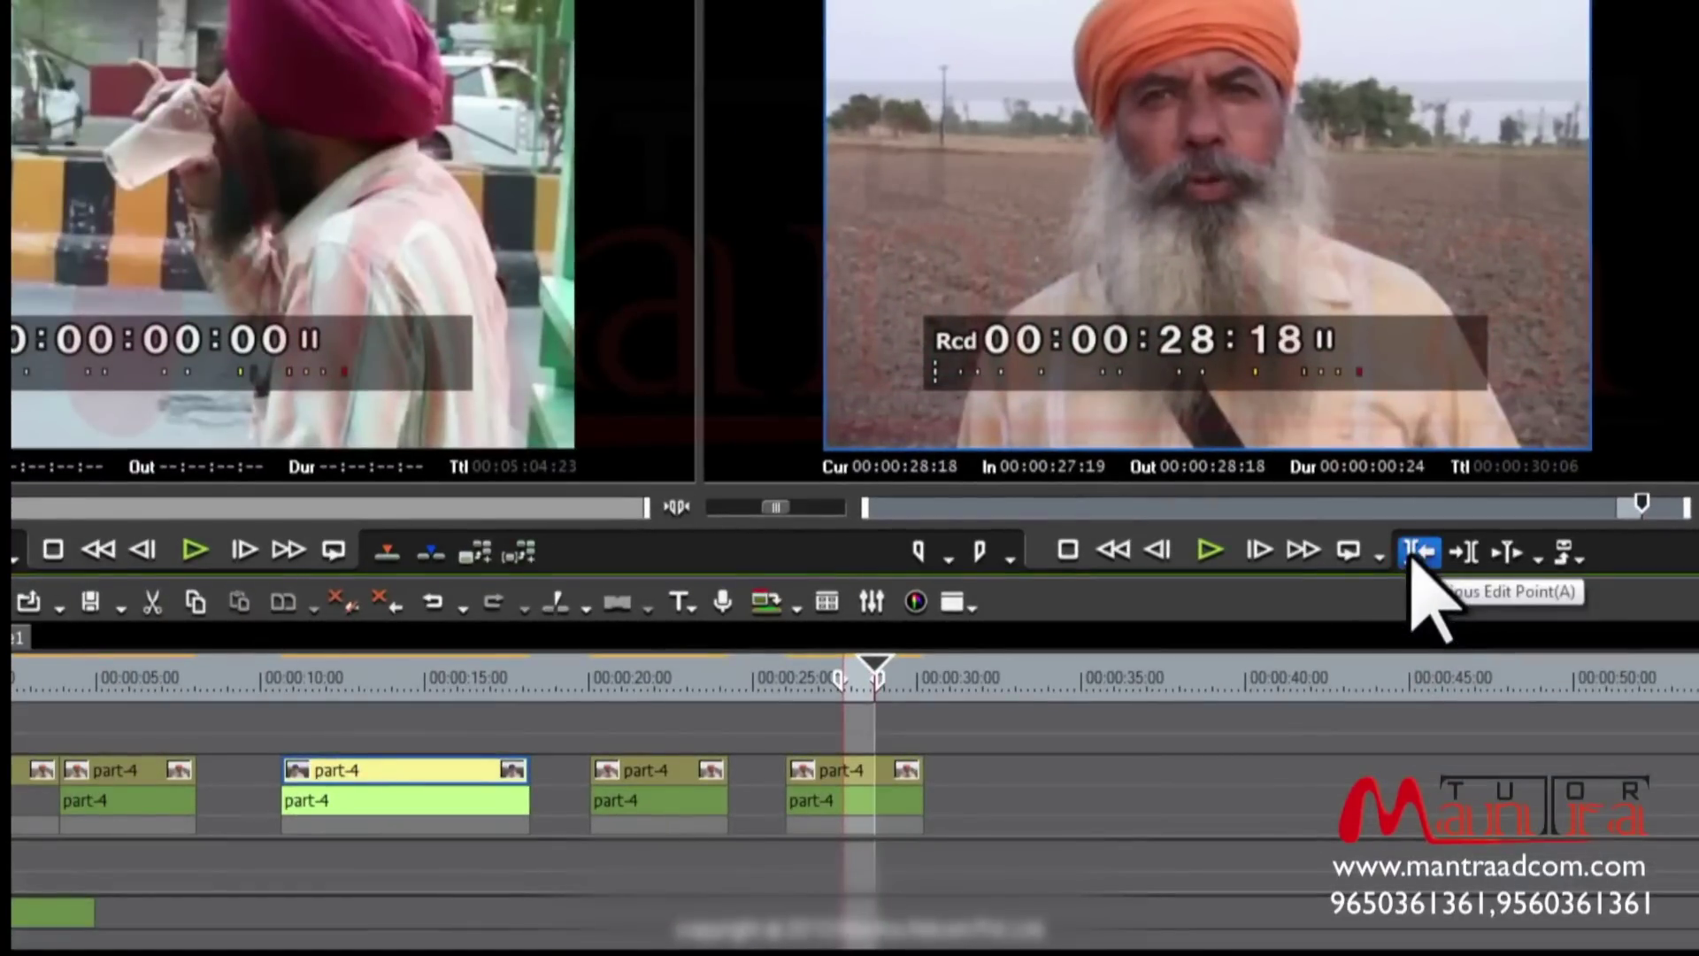
pyautogui.click(1416, 552)
pyautogui.click(1416, 552)
pyautogui.click(1416, 553)
pyautogui.click(1416, 552)
pyautogui.click(1416, 552)
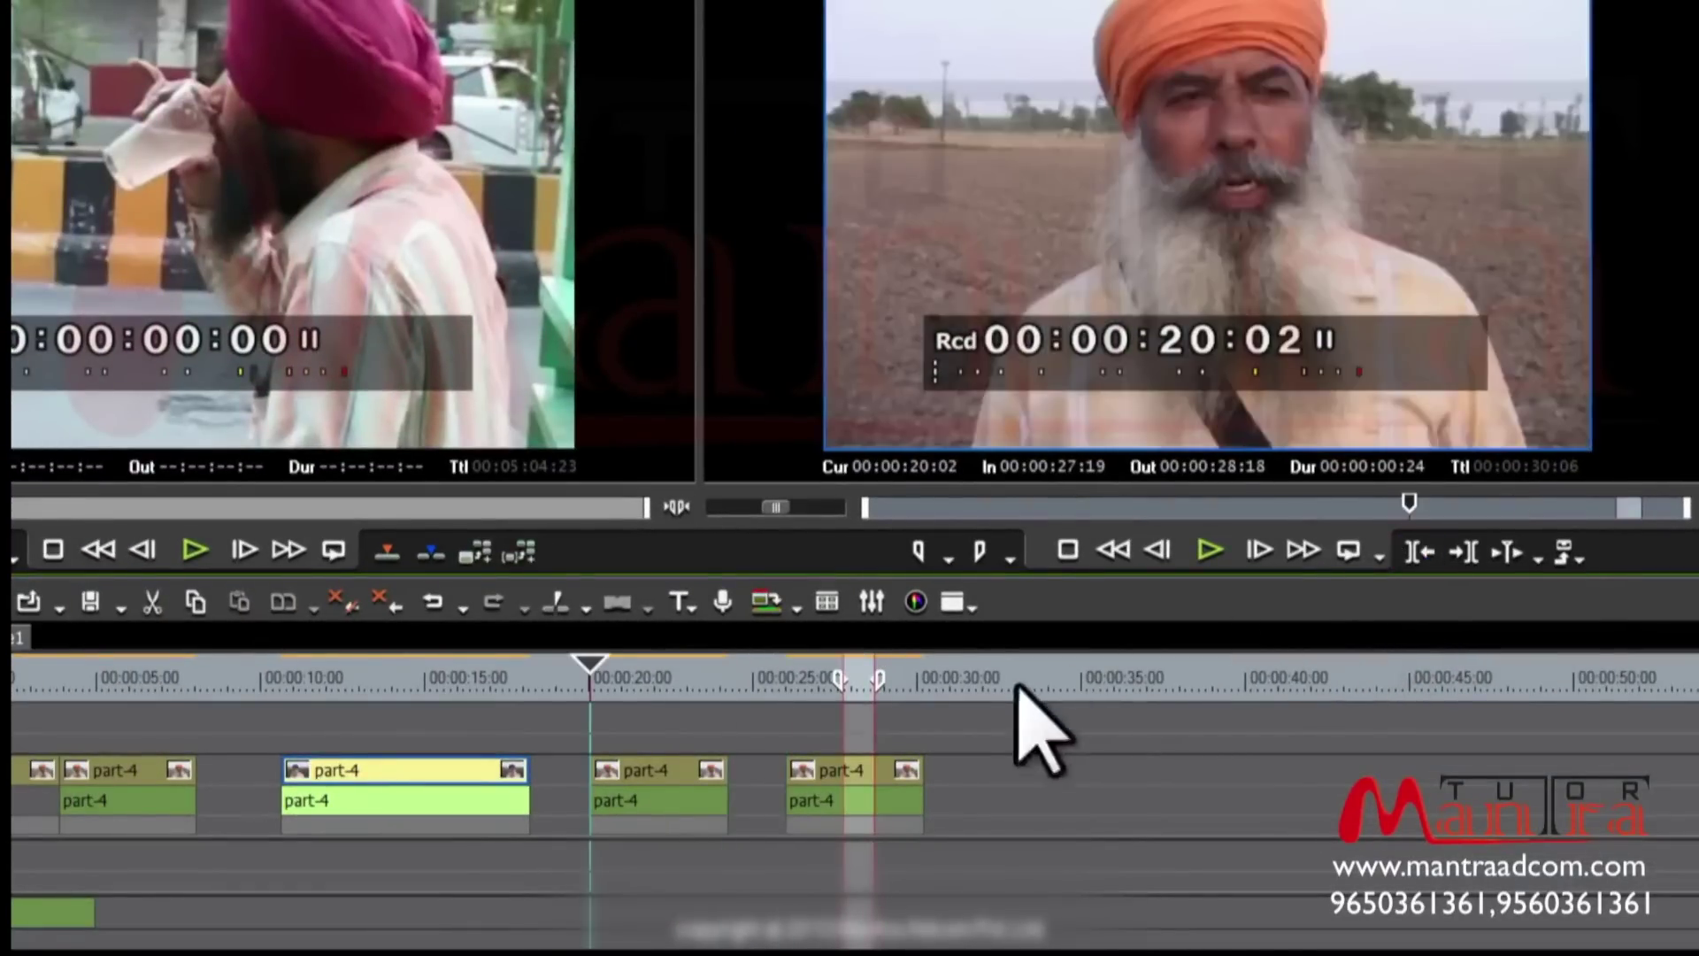
# Step: Return the timeline cursor to the Out point at 00:00:28:18, and jump back through the previous edit points to 00:00:04:24
pyautogui.click(880, 679)
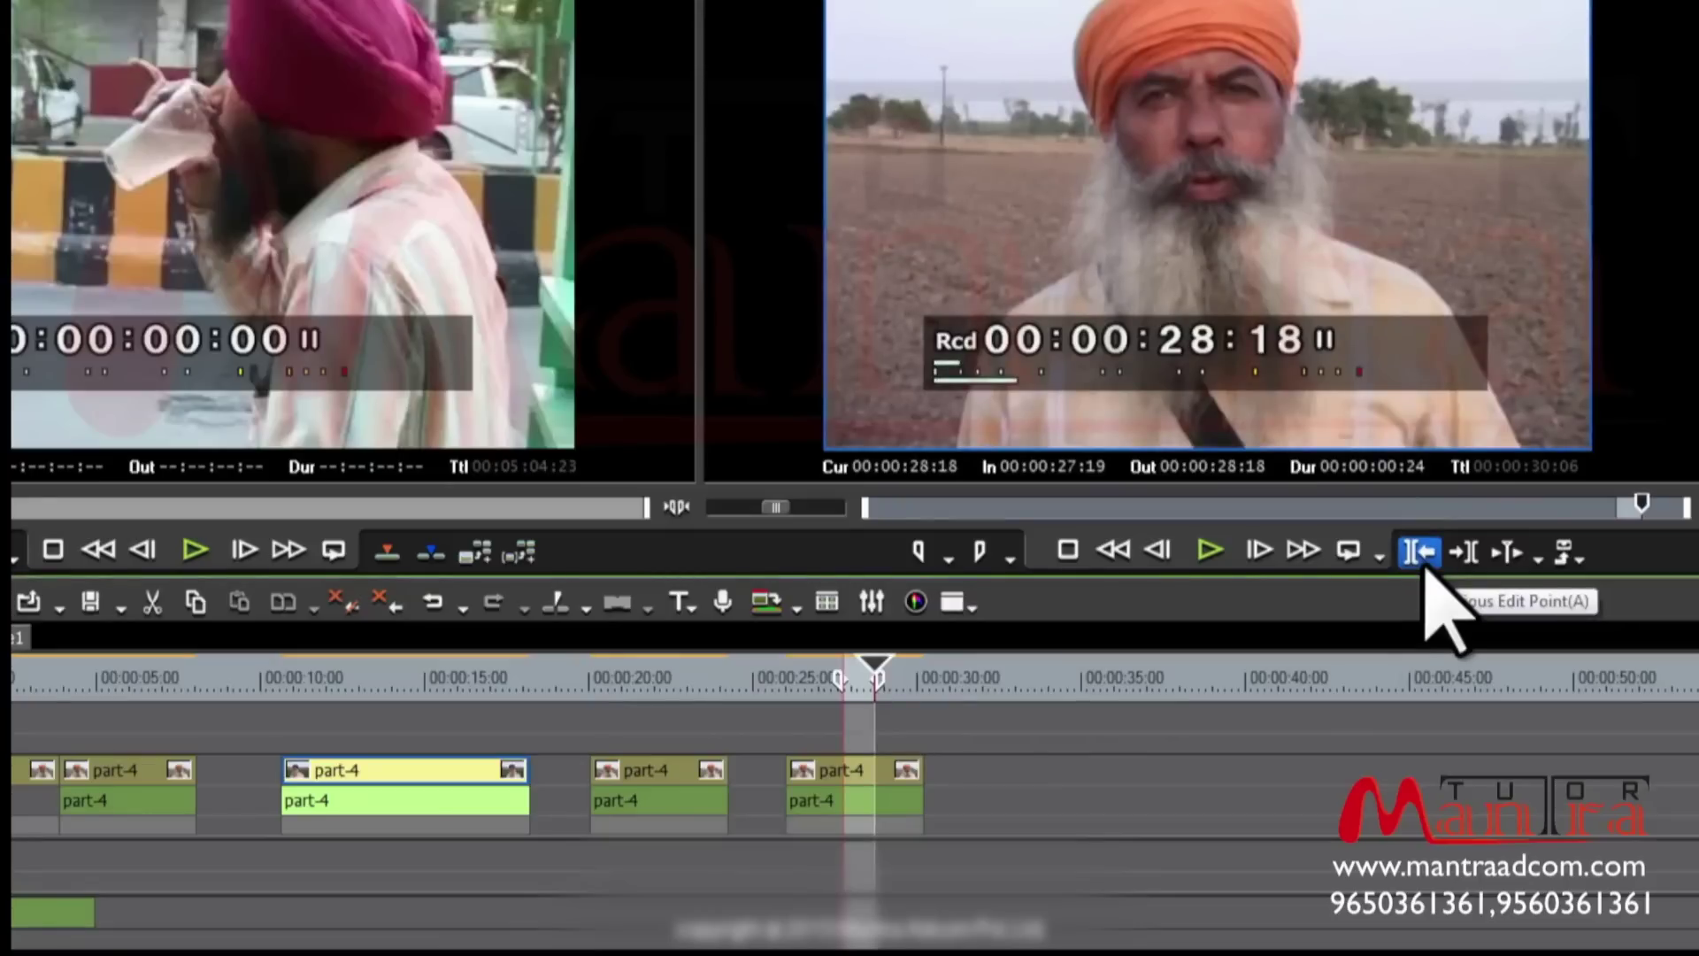
pyautogui.click(1416, 556)
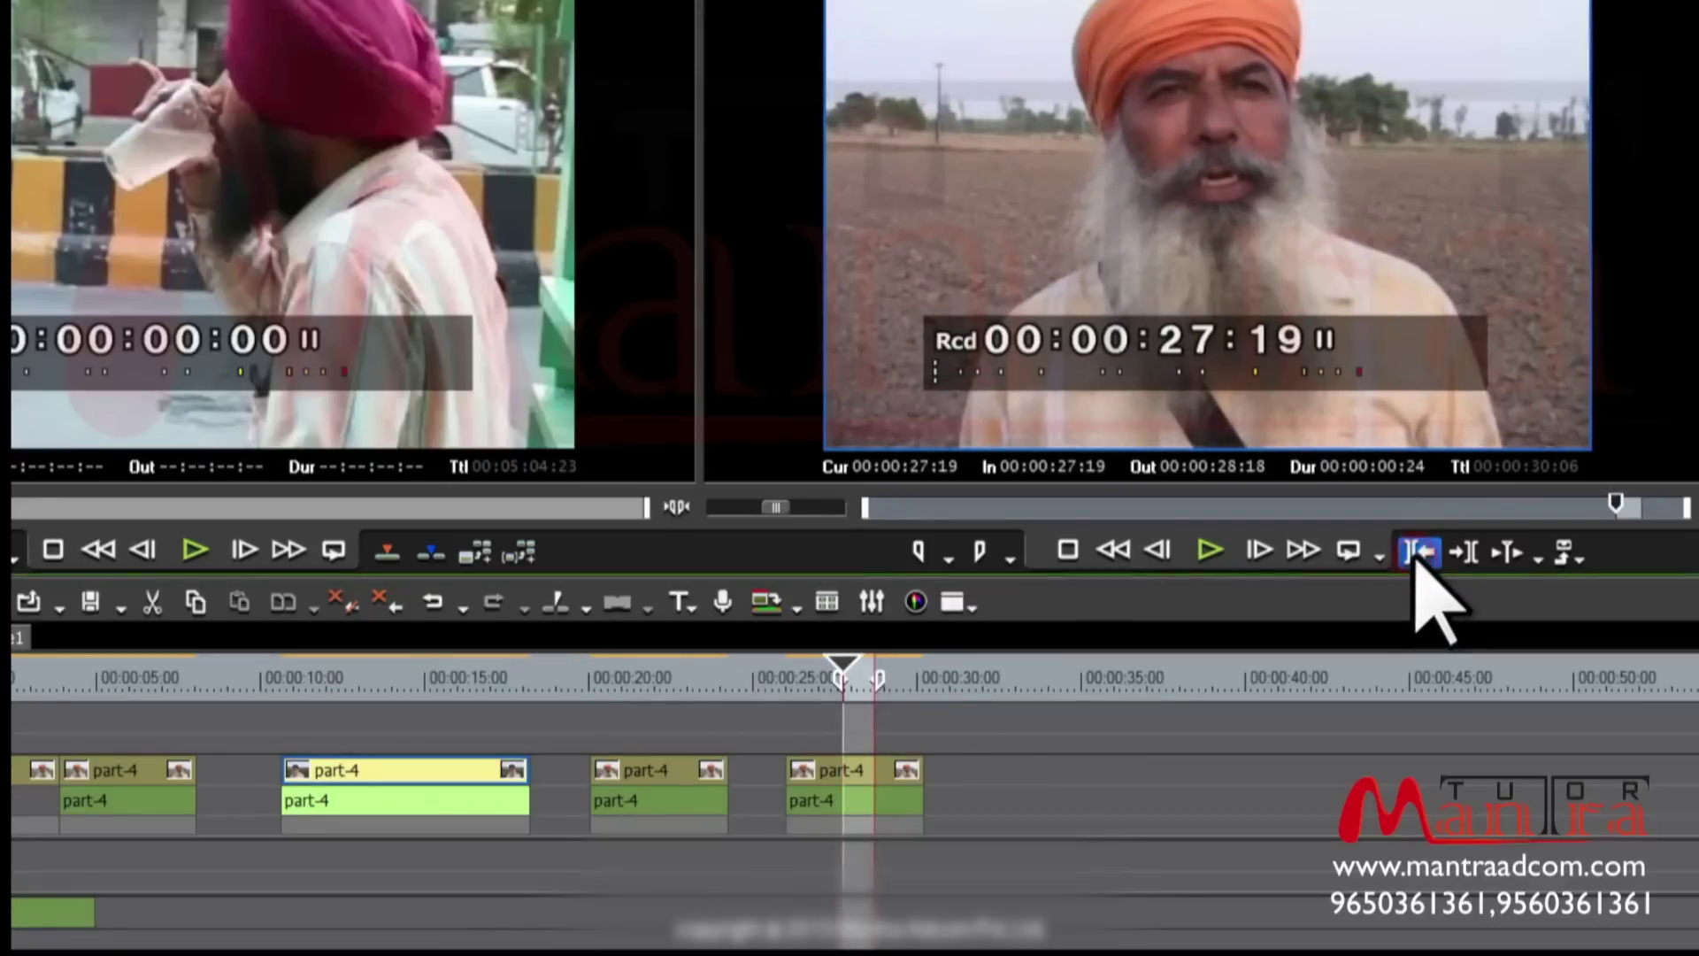
pyautogui.click(1416, 554)
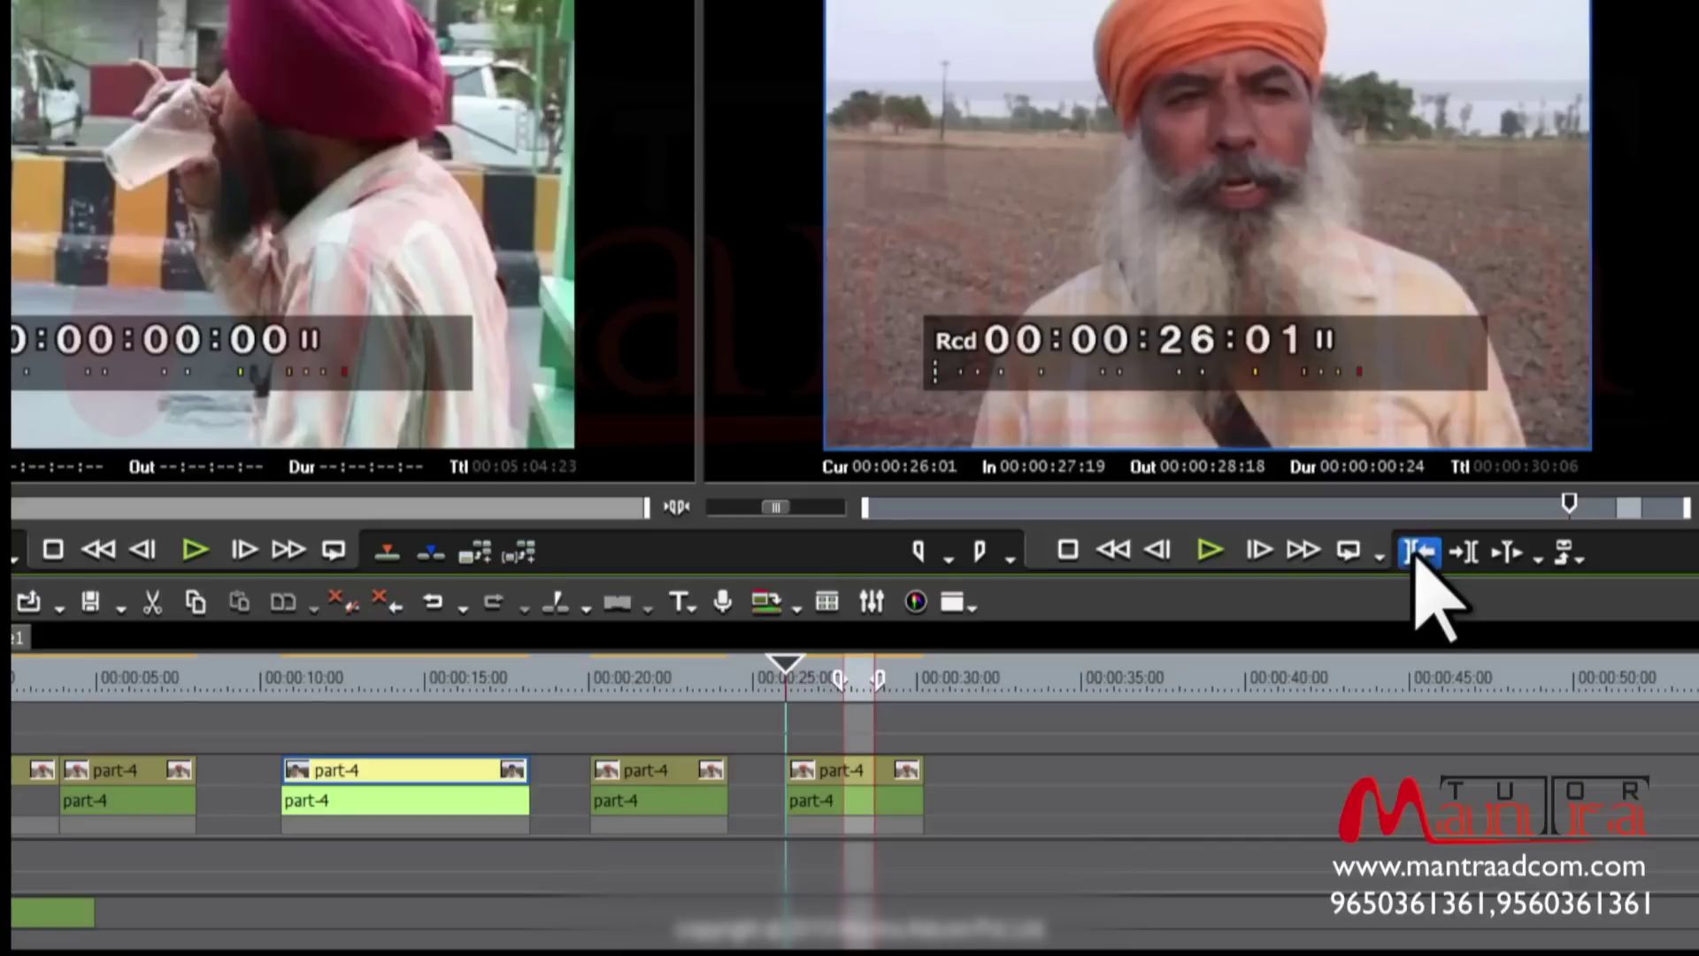
pyautogui.click(1416, 554)
pyautogui.click(1416, 554)
pyautogui.click(1415, 554)
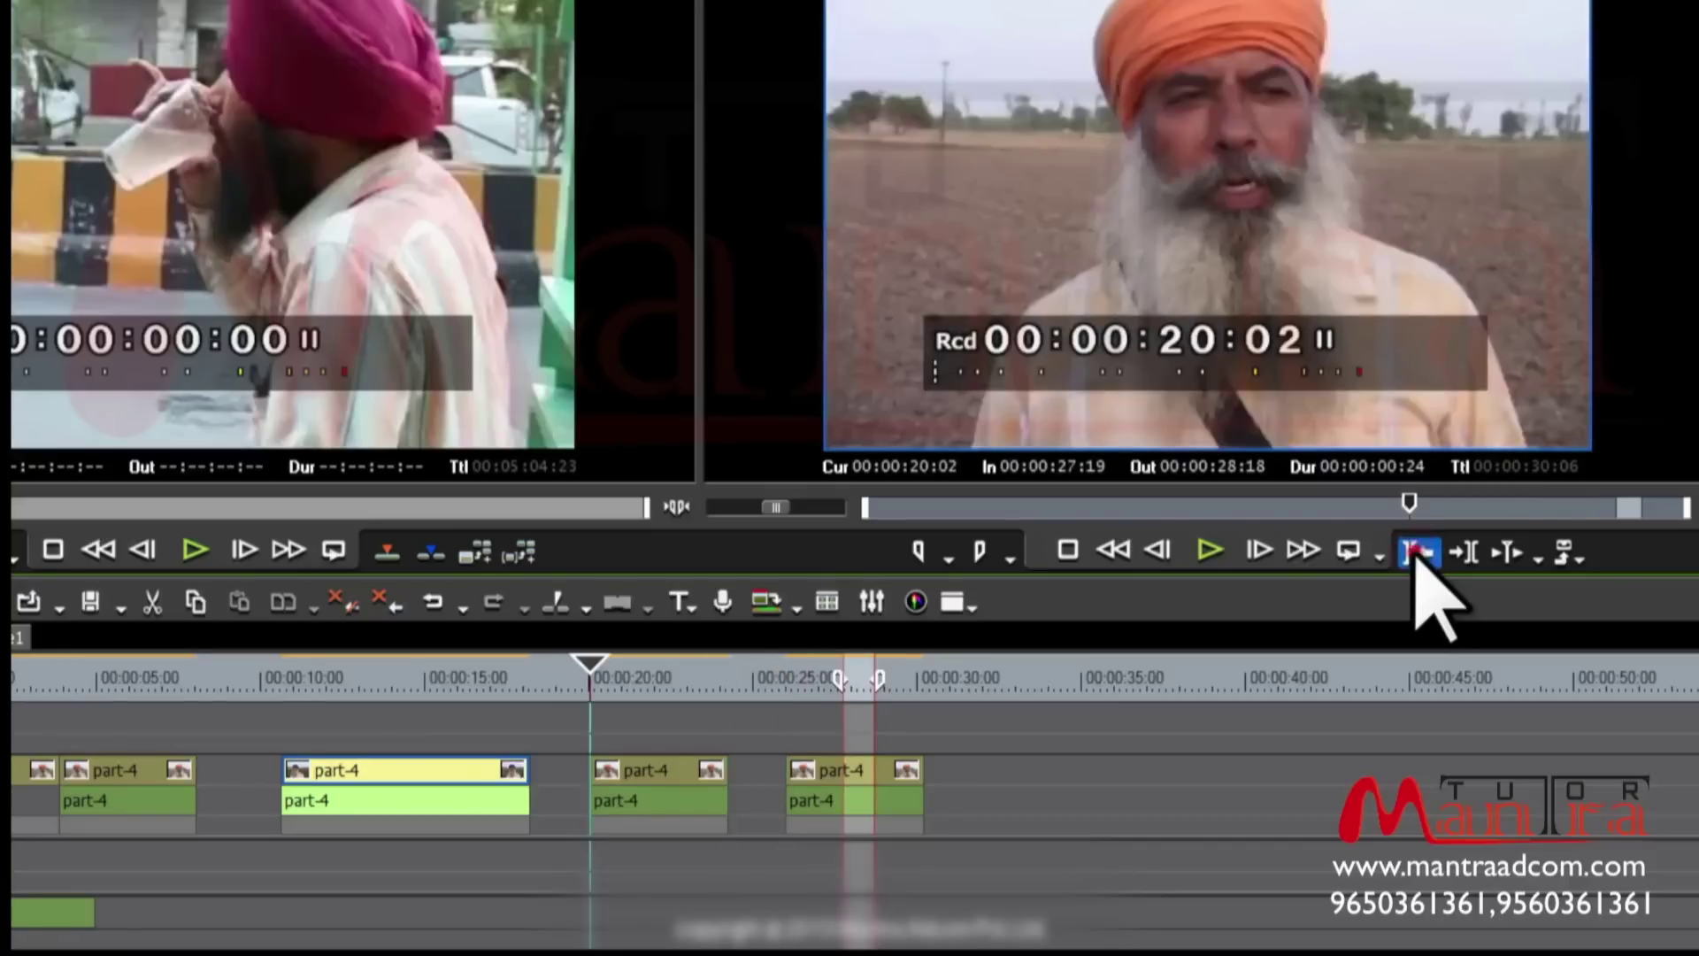
pyautogui.click(1416, 554)
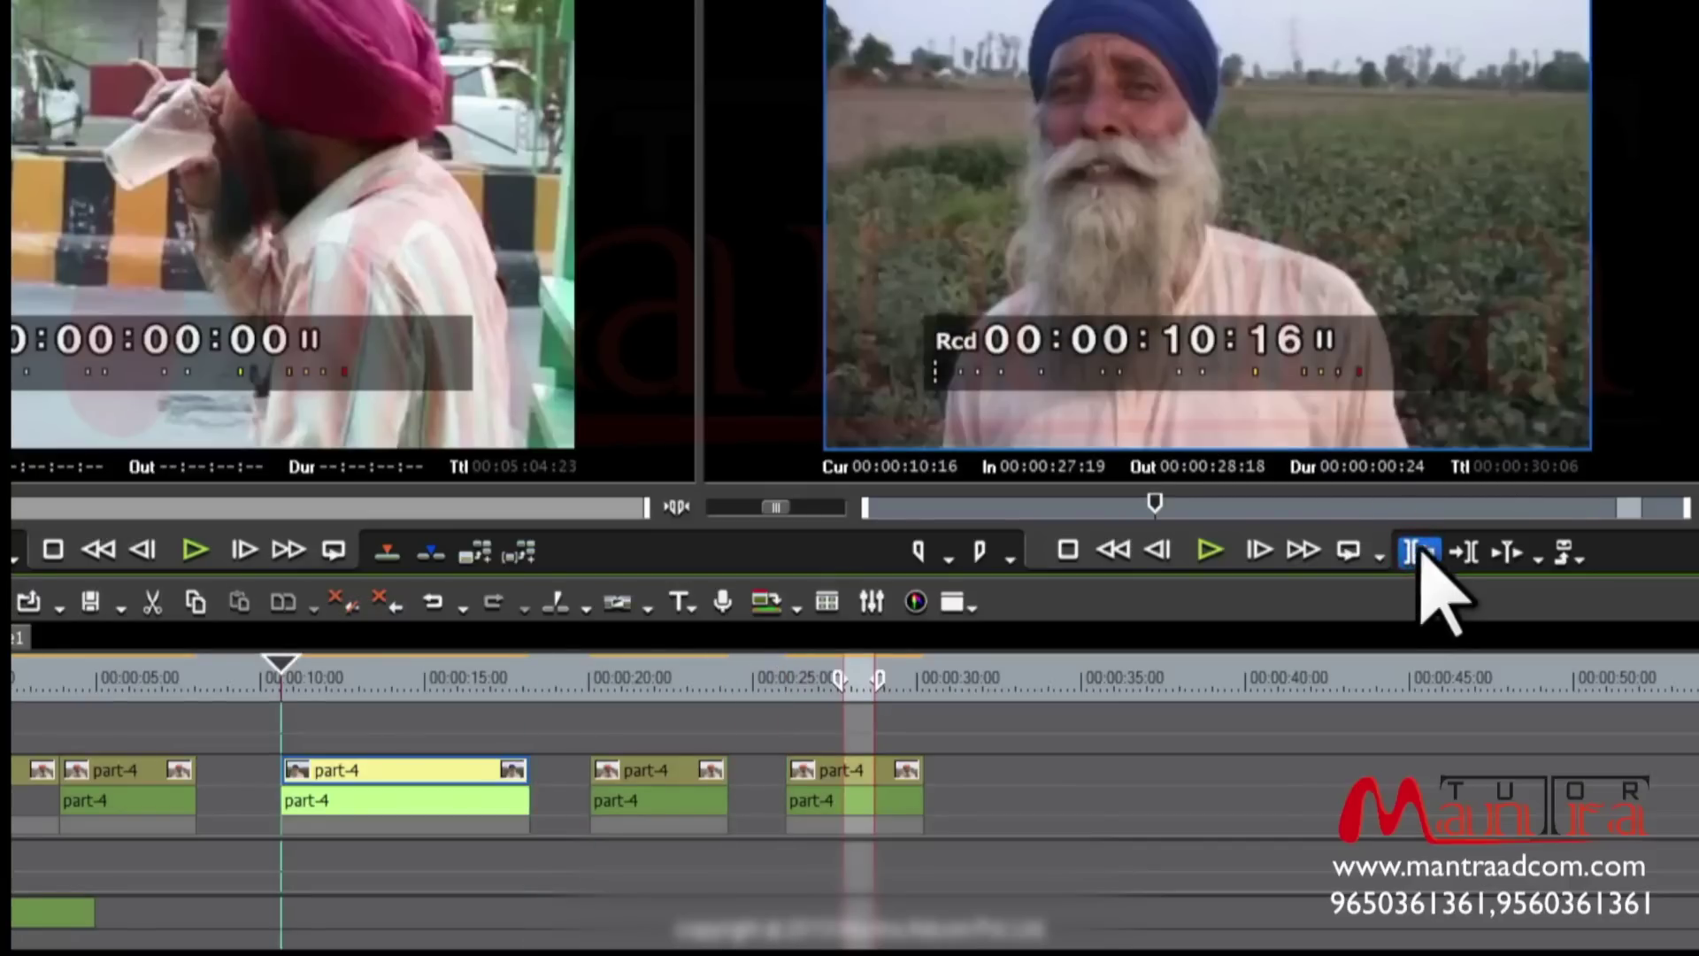
pyautogui.click(1426, 555)
pyautogui.click(1426, 556)
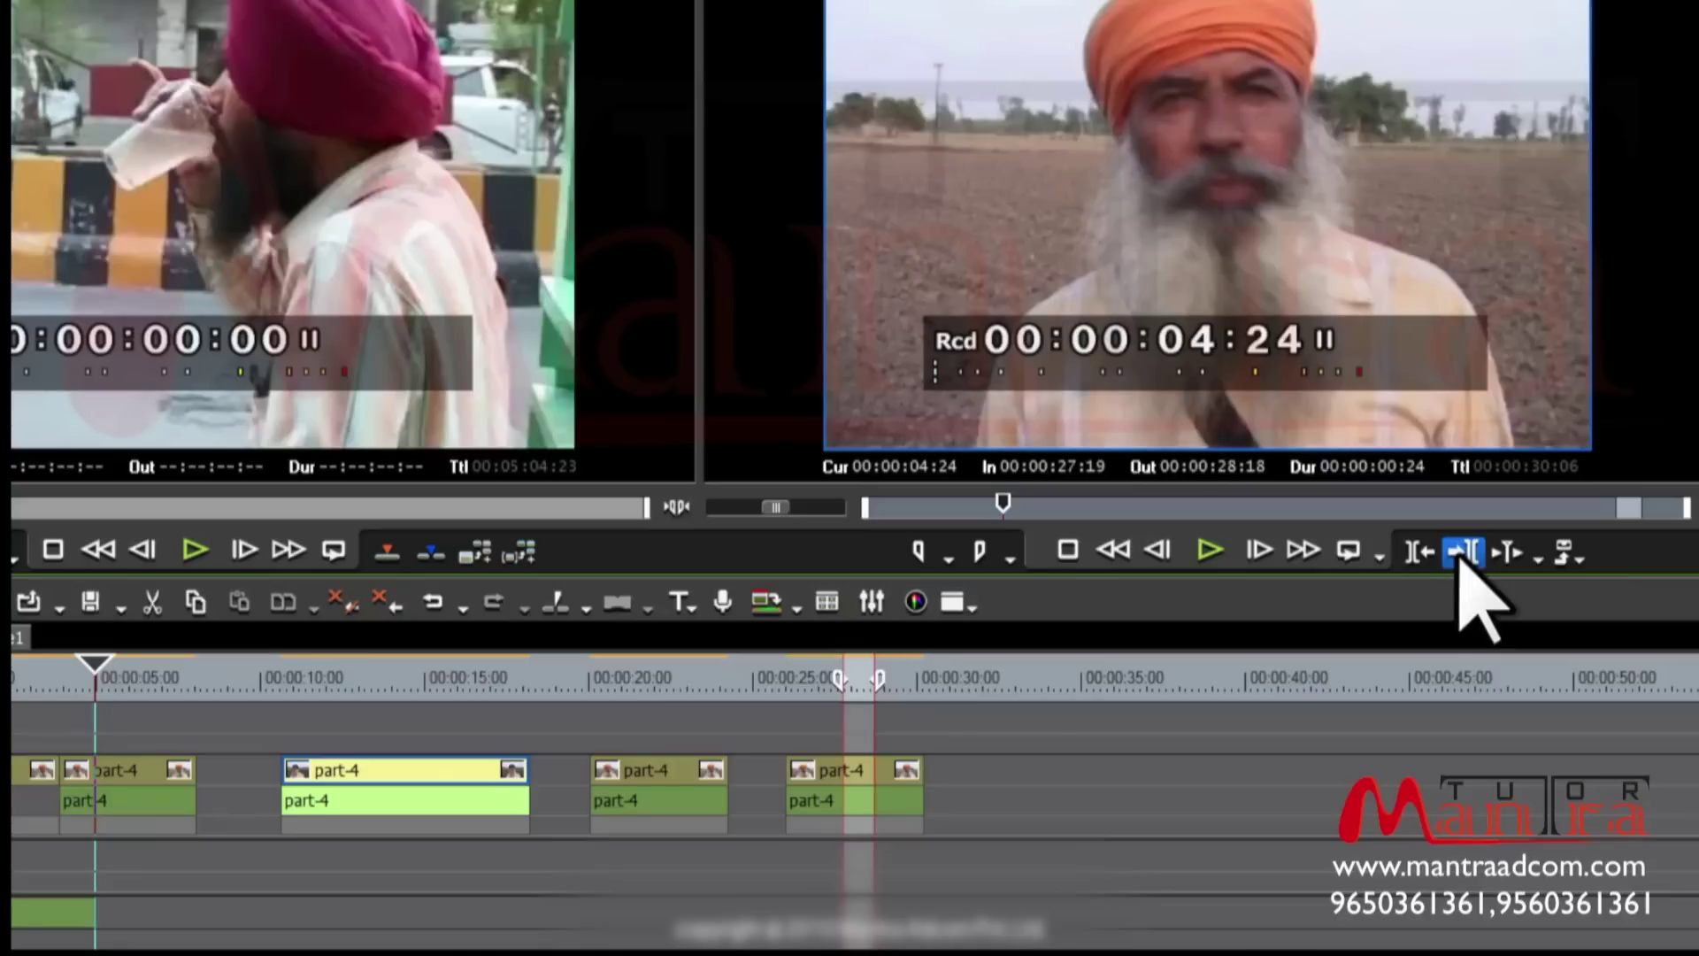
# Step: Jump the timeline cursor forward through the next edit points to 00:00:18:06
pyautogui.click(1460, 561)
pyautogui.click(1460, 561)
pyautogui.click(1460, 561)
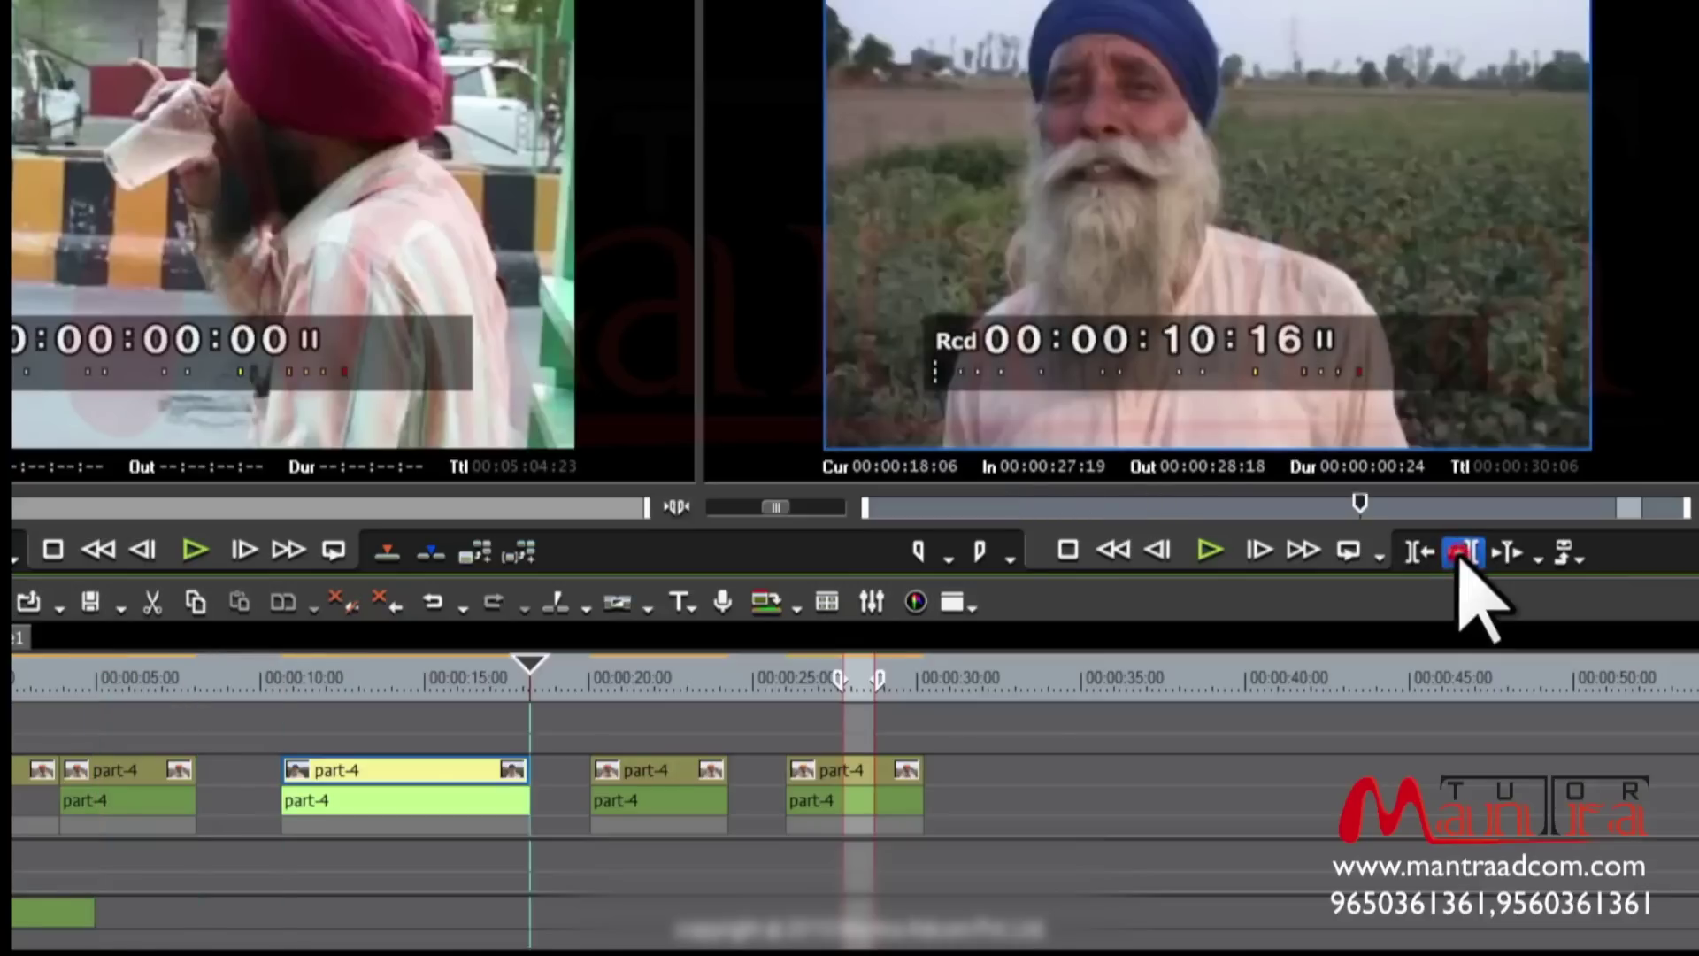
# Step: Jump the timeline cursor forward through the next edit points, passing 00:00:20:02 and continuing into the last part-4 clip
pyautogui.click(1460, 561)
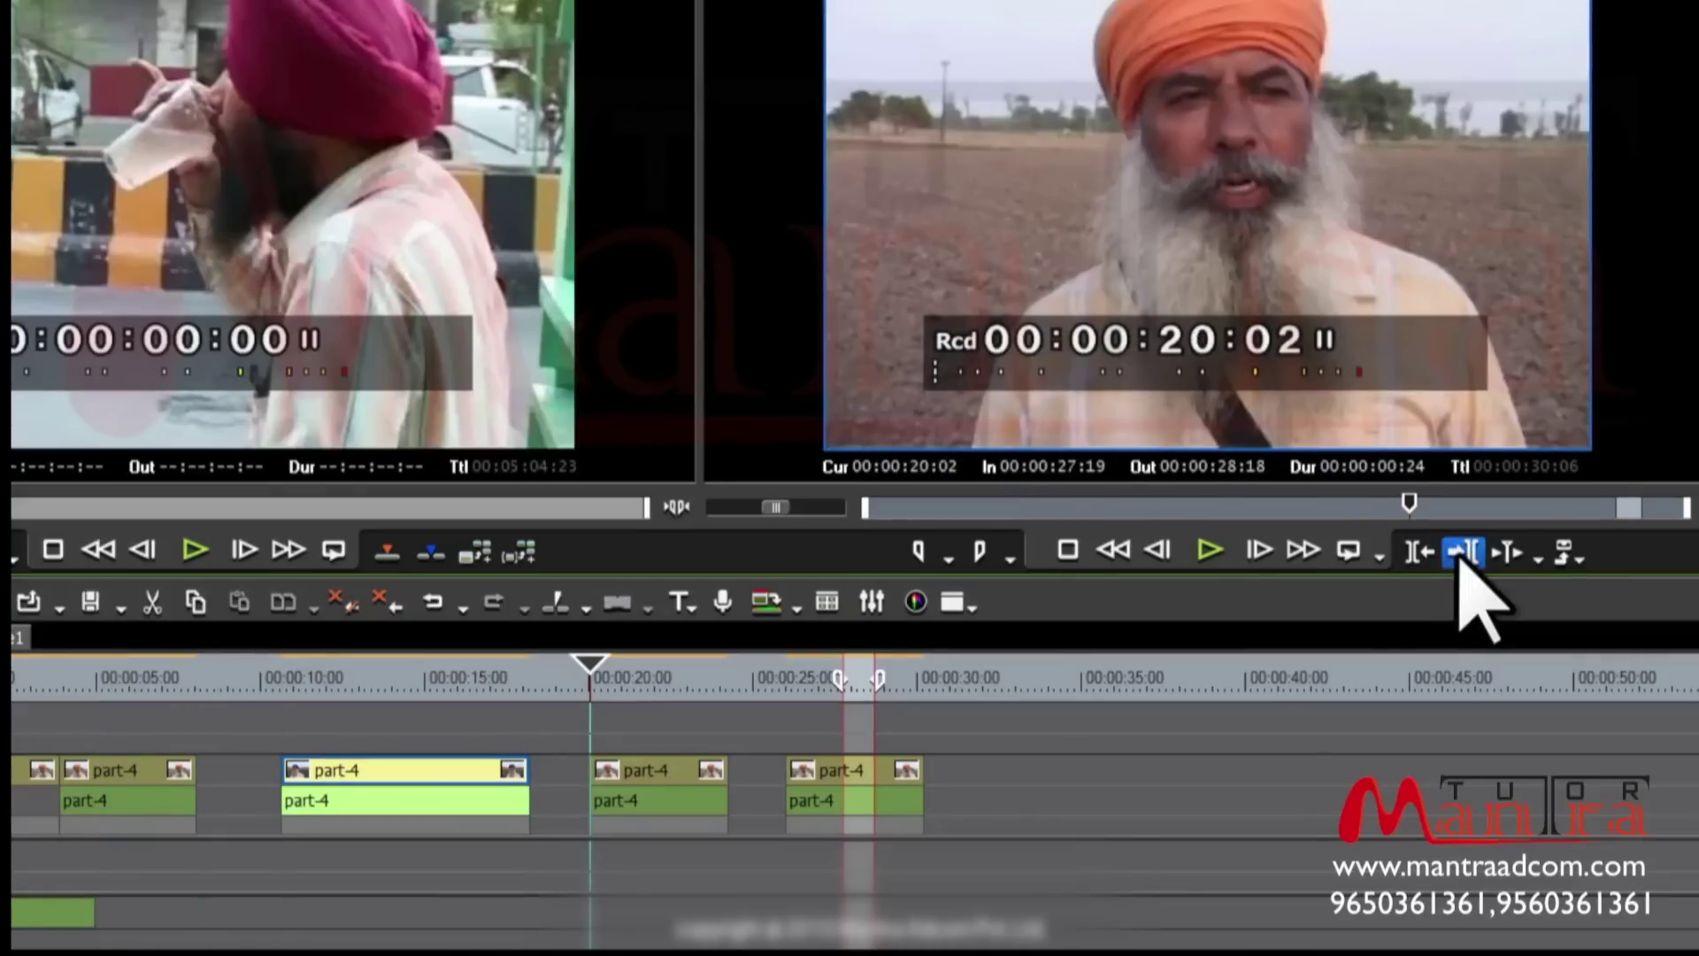
pyautogui.click(1460, 561)
pyautogui.click(1460, 559)
pyautogui.click(1460, 559)
pyautogui.click(1460, 560)
# Step: Play around the cursor's current position, and repeat the playback around 00:00:22:02 on the timeline
pyautogui.click(1506, 553)
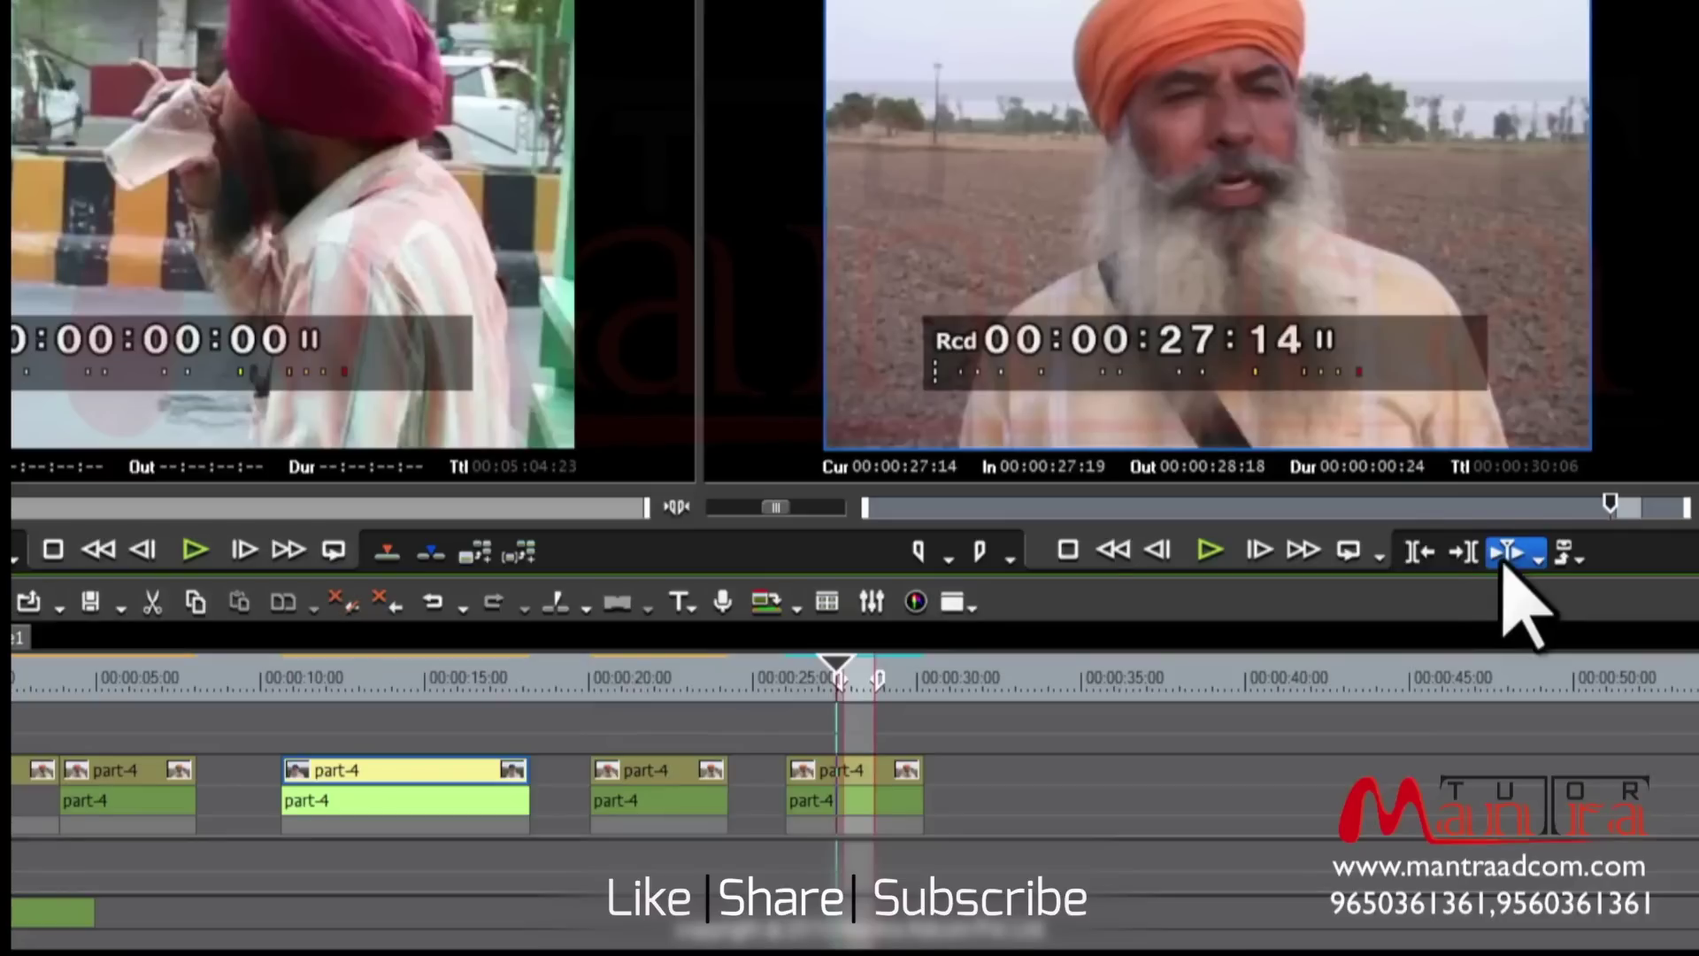
pyautogui.click(655, 680)
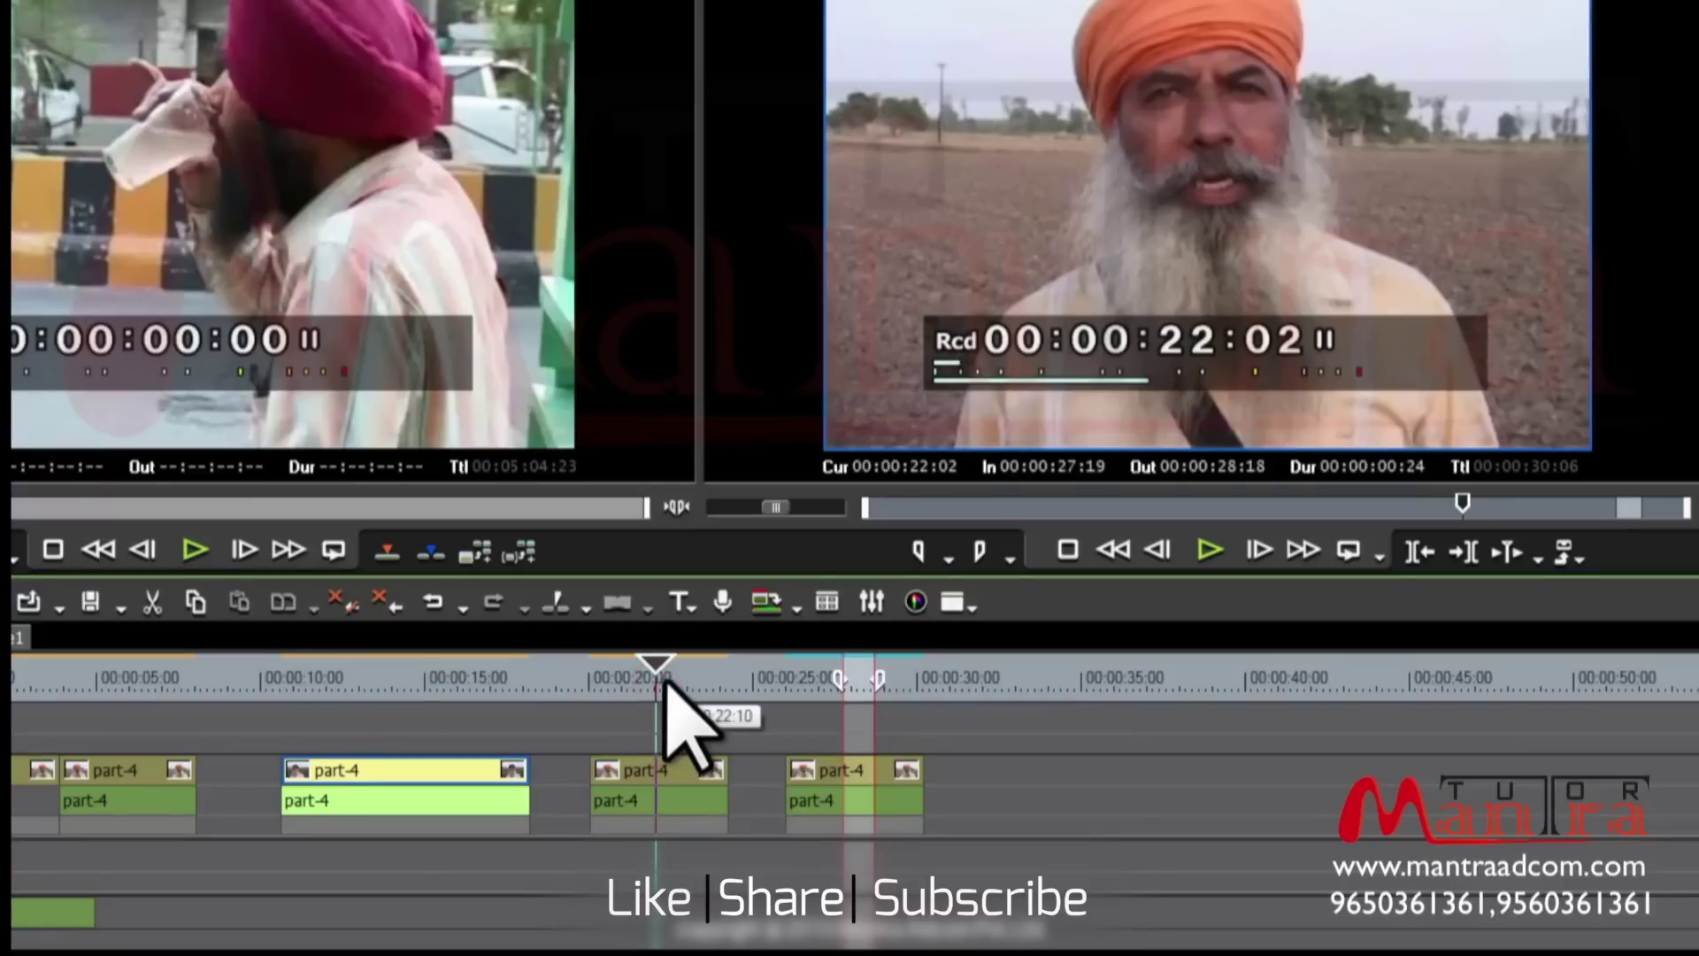
pyautogui.click(1506, 556)
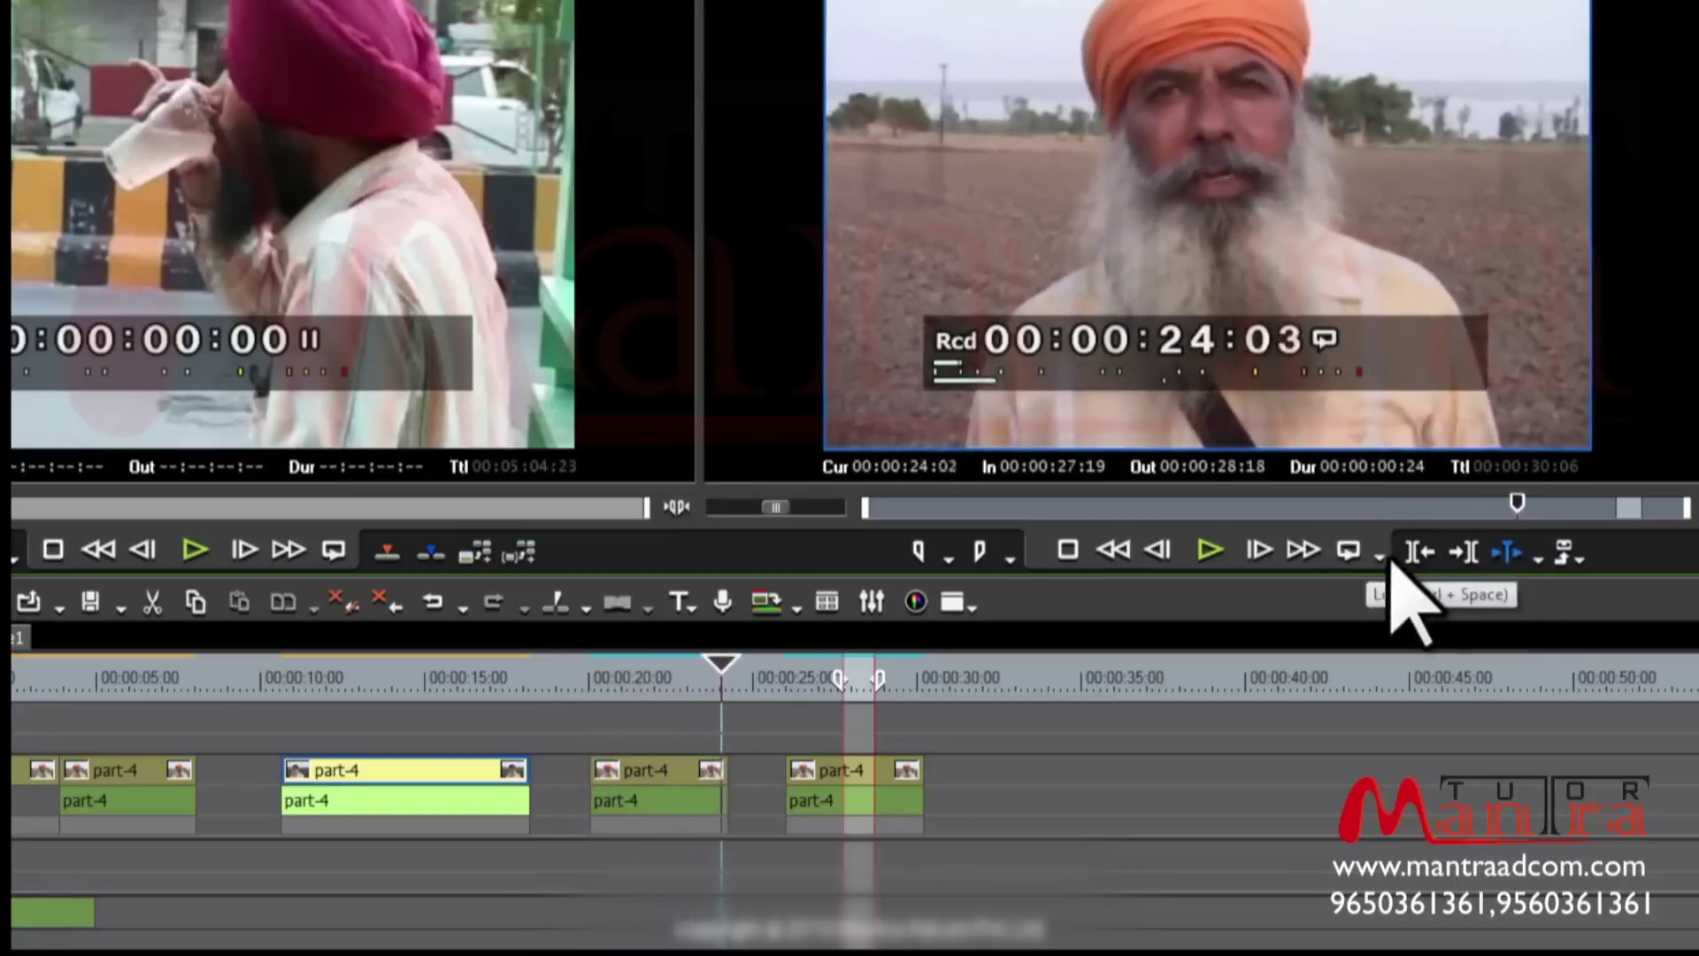
# Step: Review the Play around Cut Point duration options and the recorder's export options, closing both without choosing one
pyautogui.click(1538, 557)
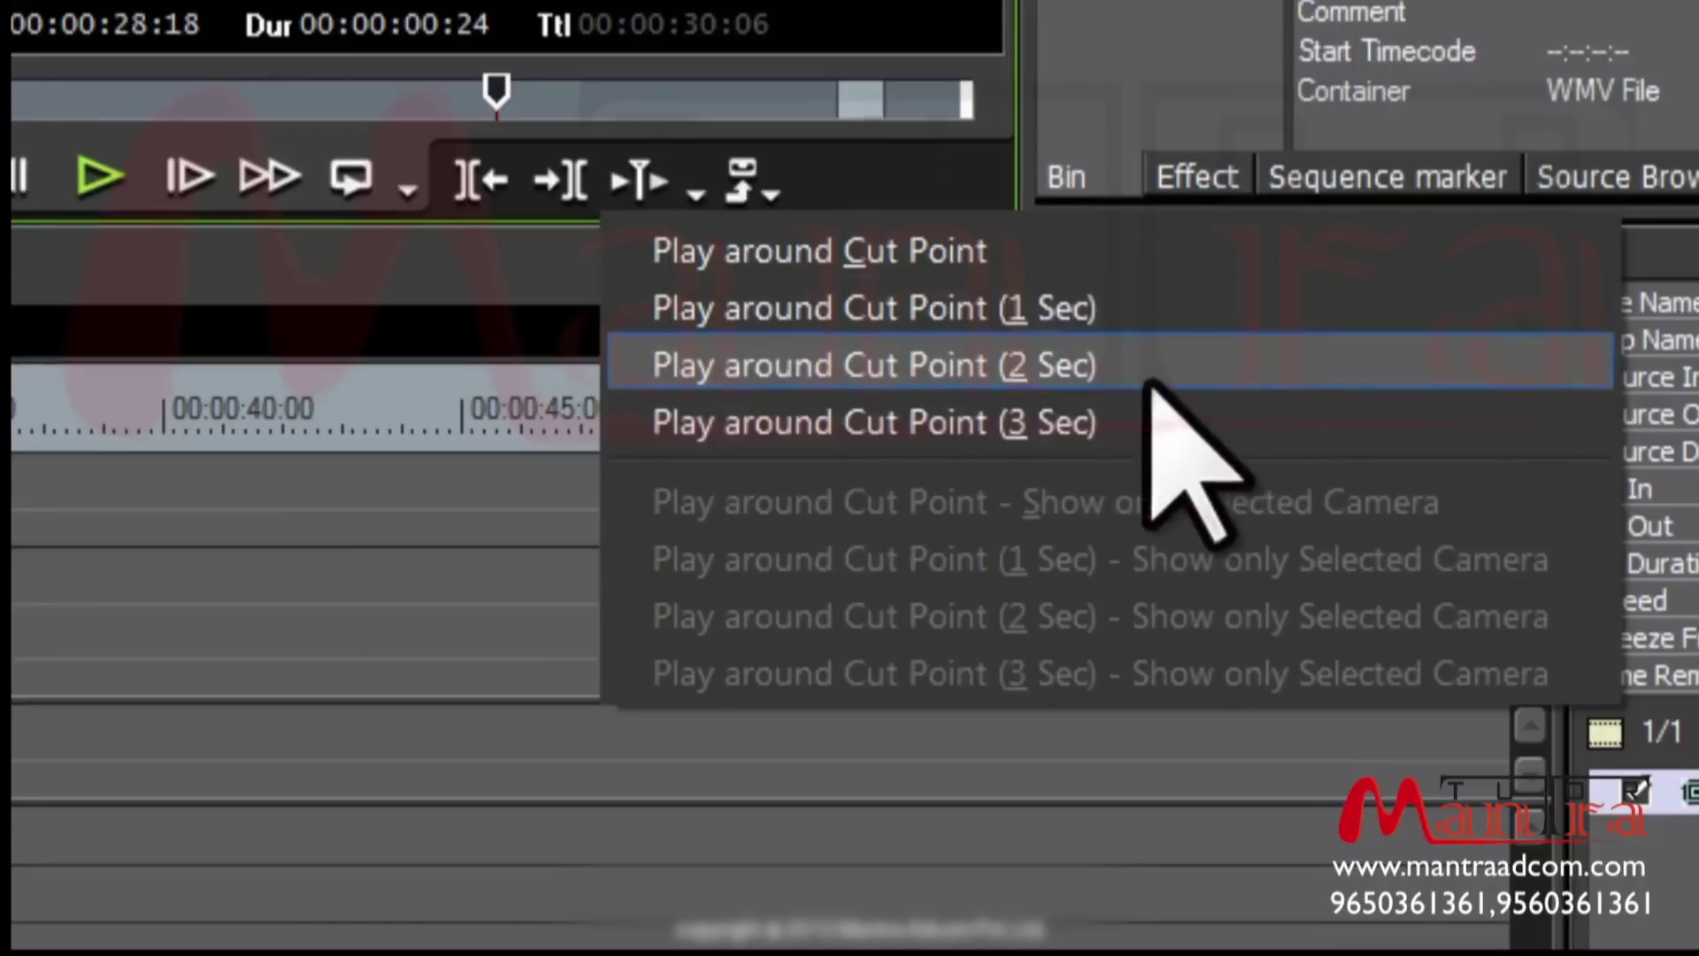
pyautogui.click(854, 157)
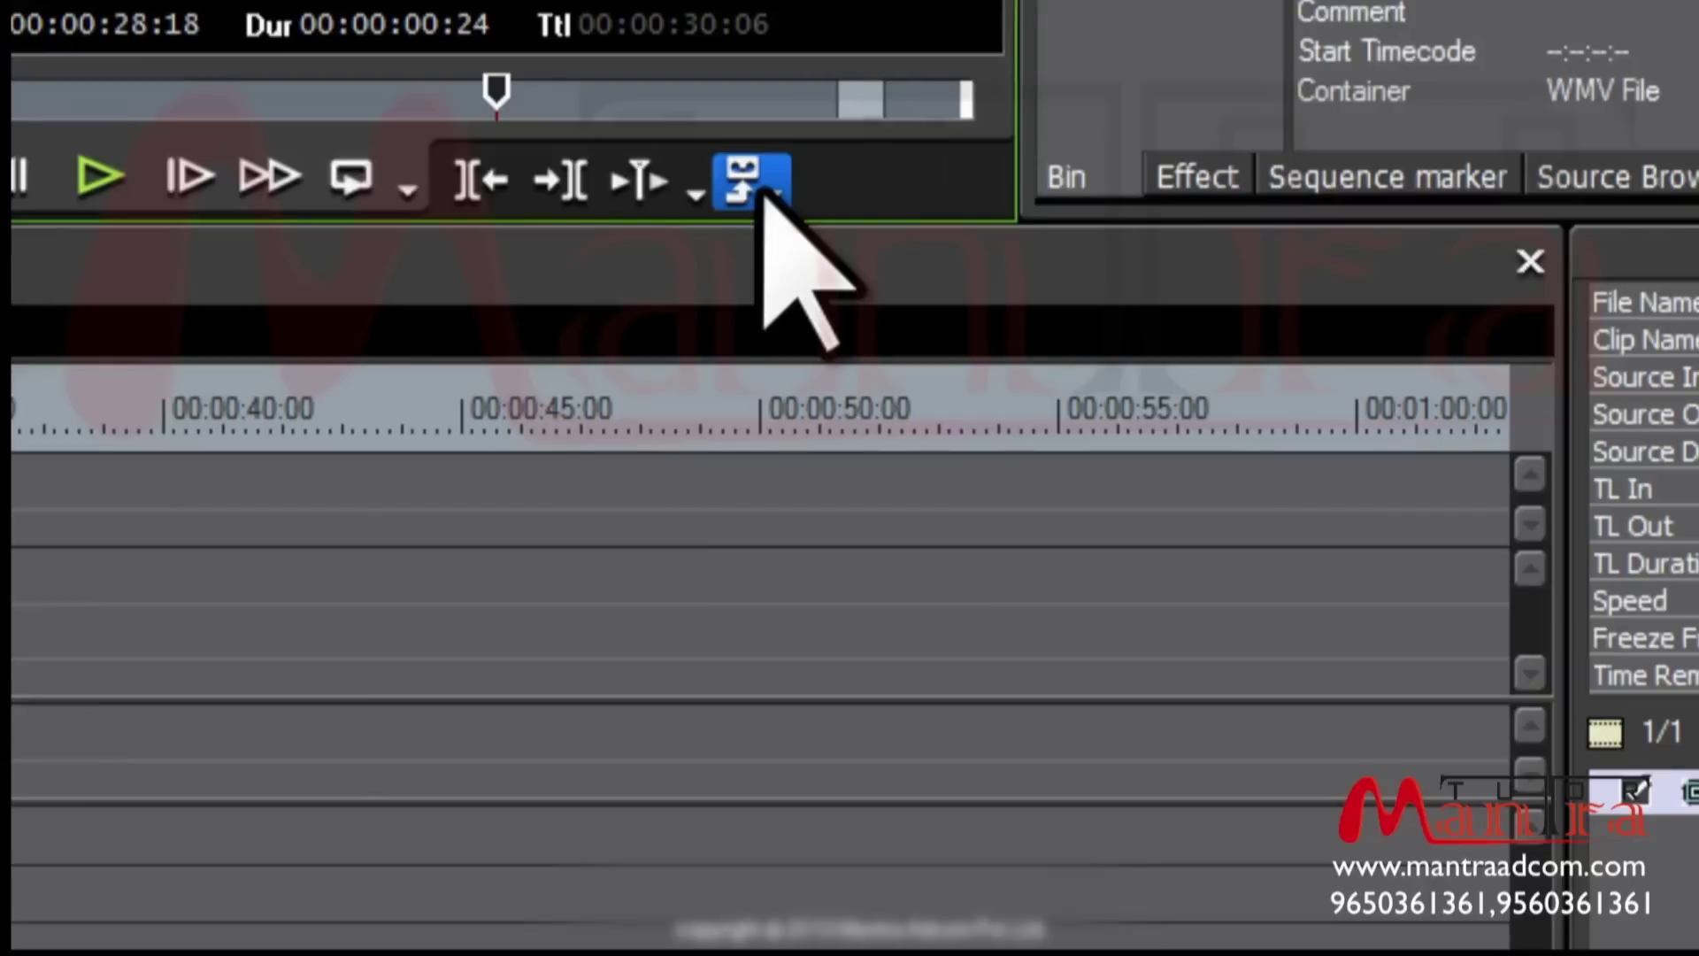
pyautogui.click(774, 192)
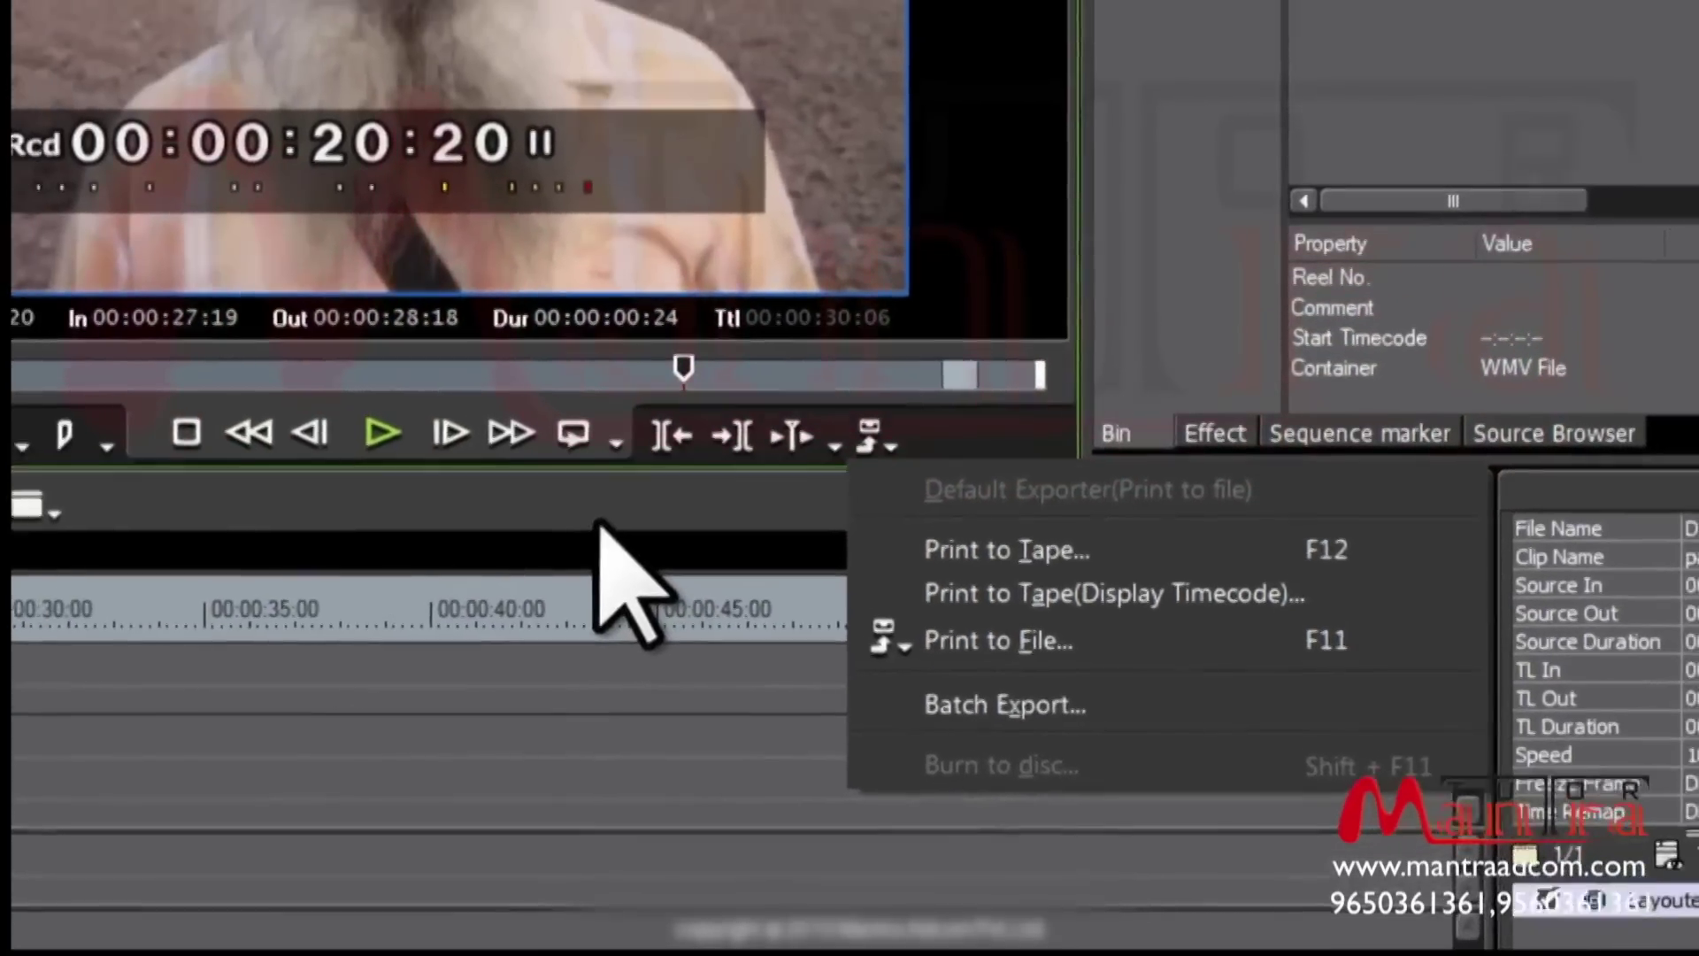
pyautogui.click(381, 281)
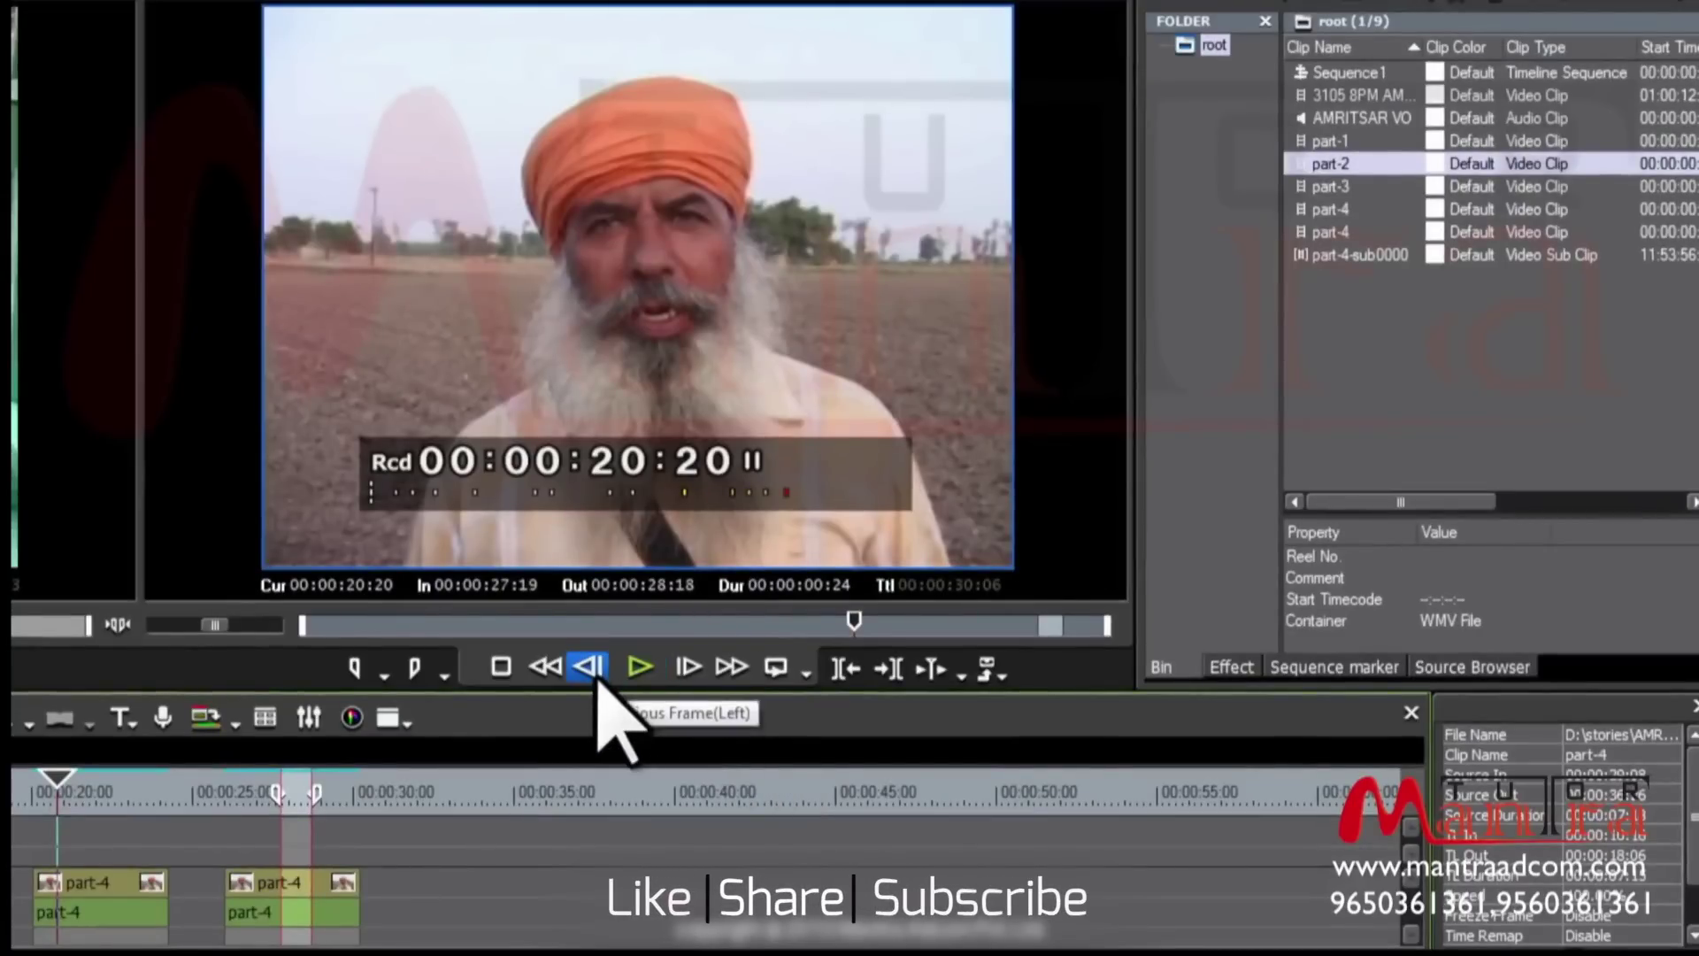
# Step: Step the timeline cursor frame by frame to 00:00:20:17 and on to 00:00:20:21, and make a ten-frame jump back to 00:00:20:11 and forward again
pyautogui.click(602, 678)
pyautogui.doubleClick(601, 677)
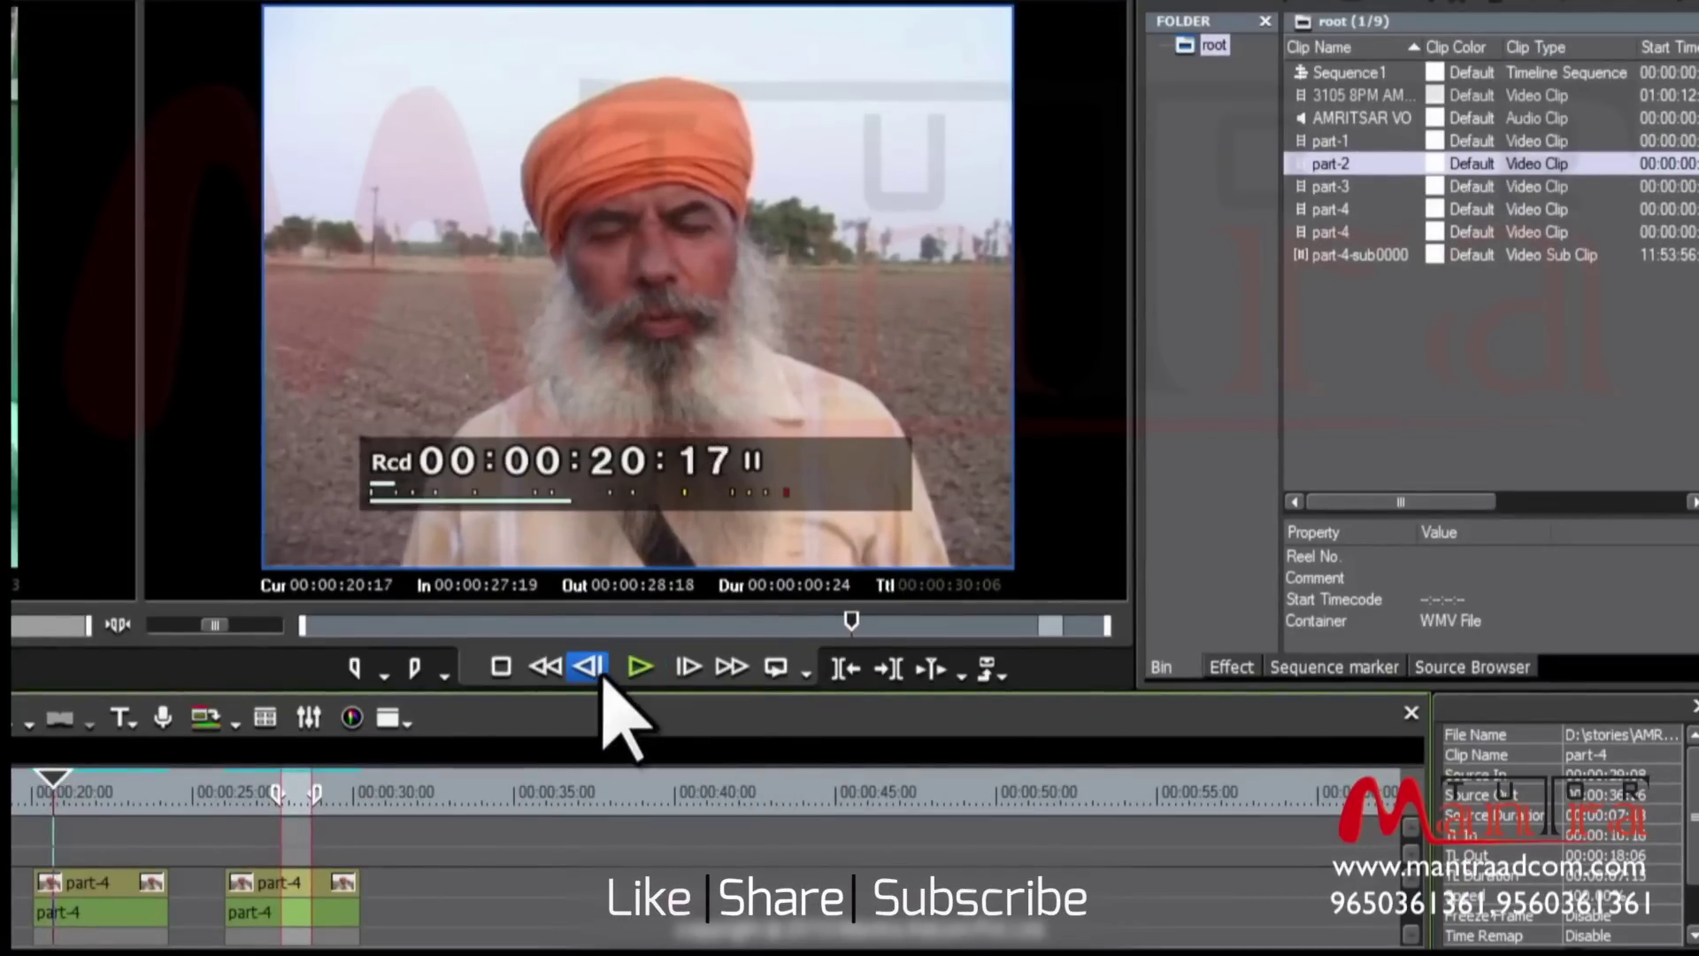
pyautogui.click(689, 667)
pyautogui.doubleClick(686, 669)
pyautogui.click(686, 669)
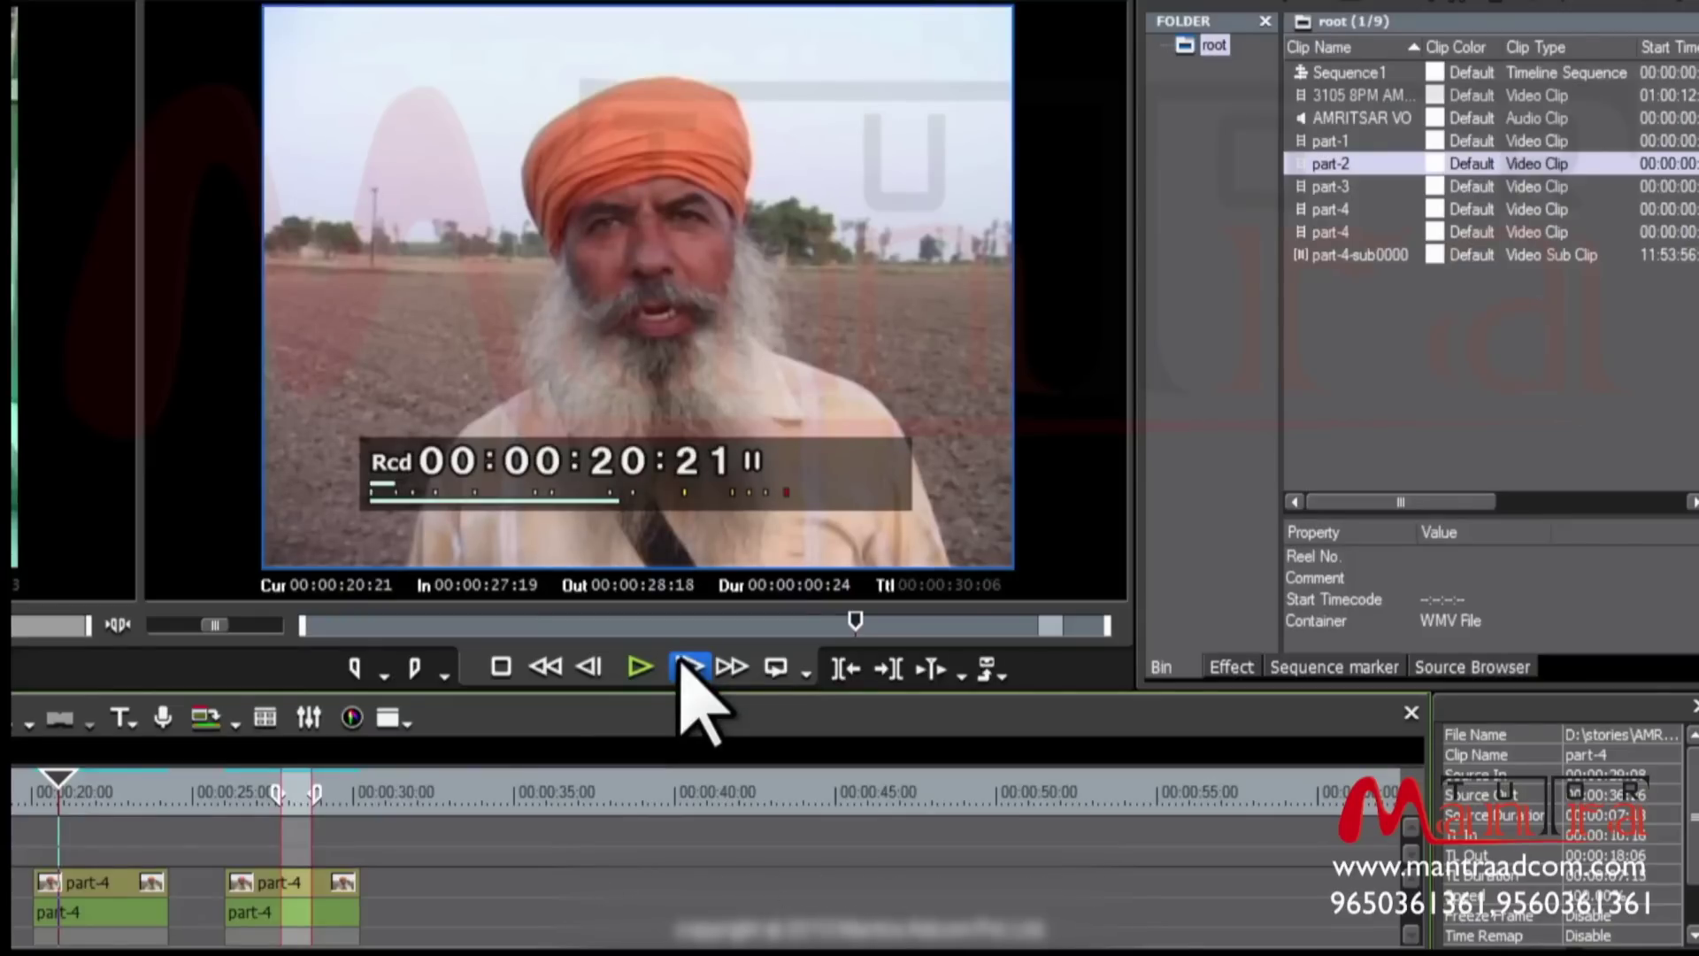
pyautogui.hotkey('shift', 'Left')
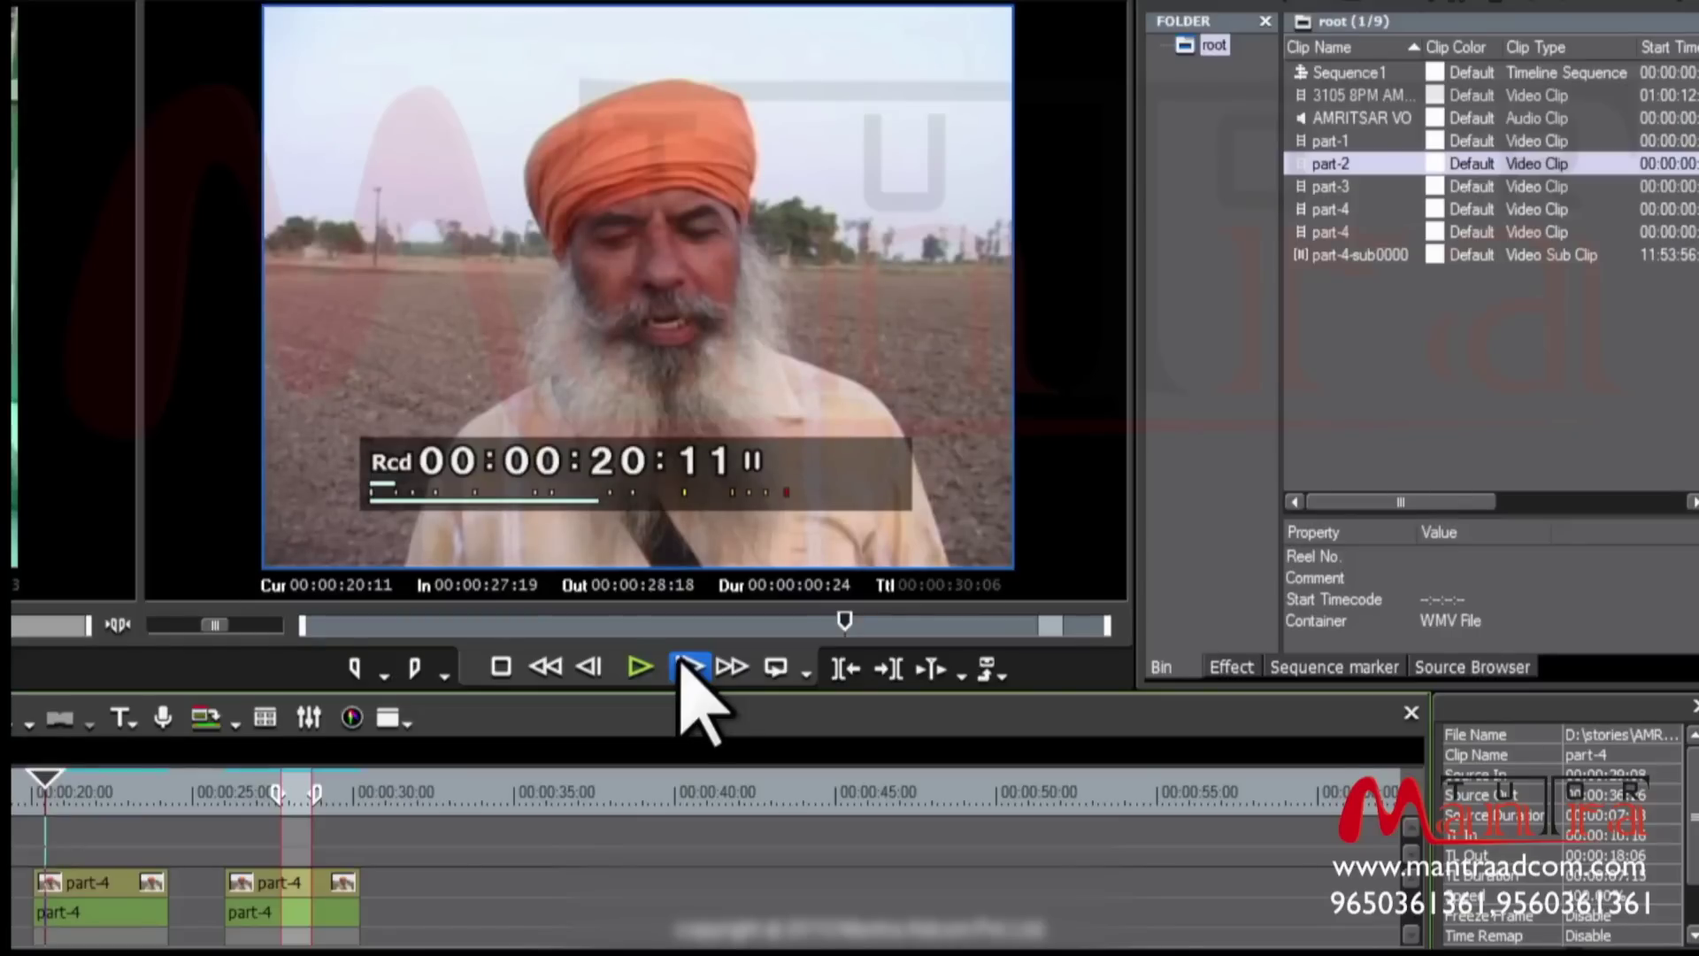
pyautogui.hotkey('shift', 'Right')
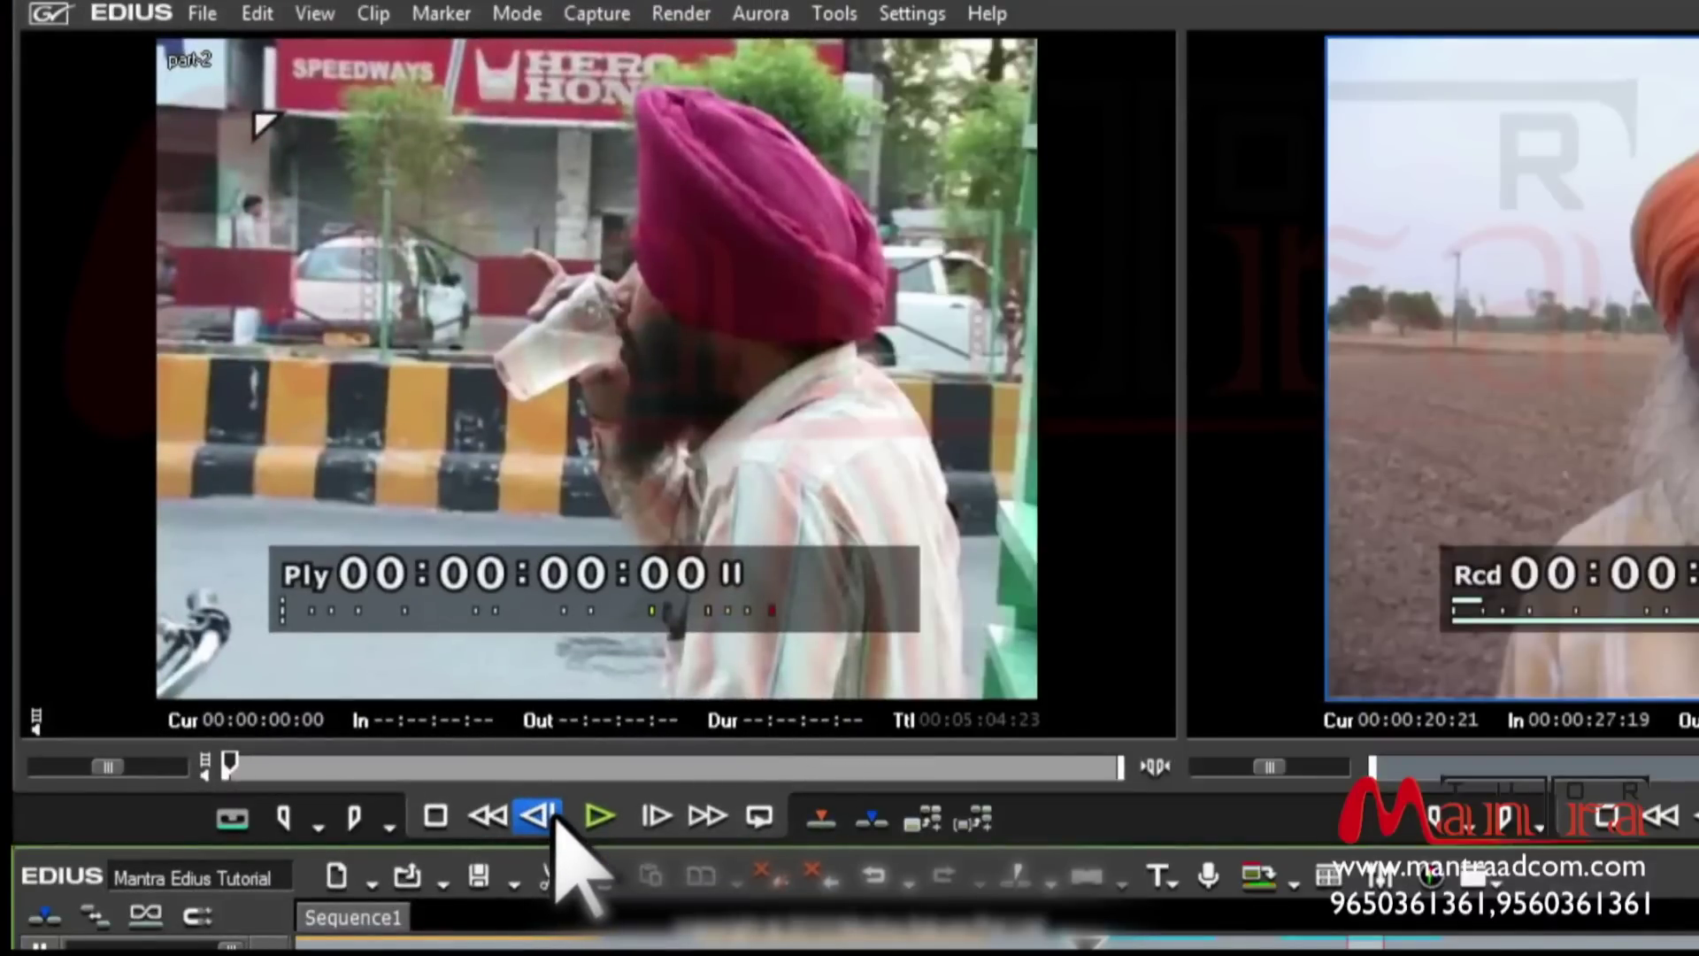
# Step: Advance part-2 in the player frame by frame to 00:00:00:02, and jump forward from its start in ten-frame steps
pyautogui.click(655, 819)
pyautogui.click(655, 819)
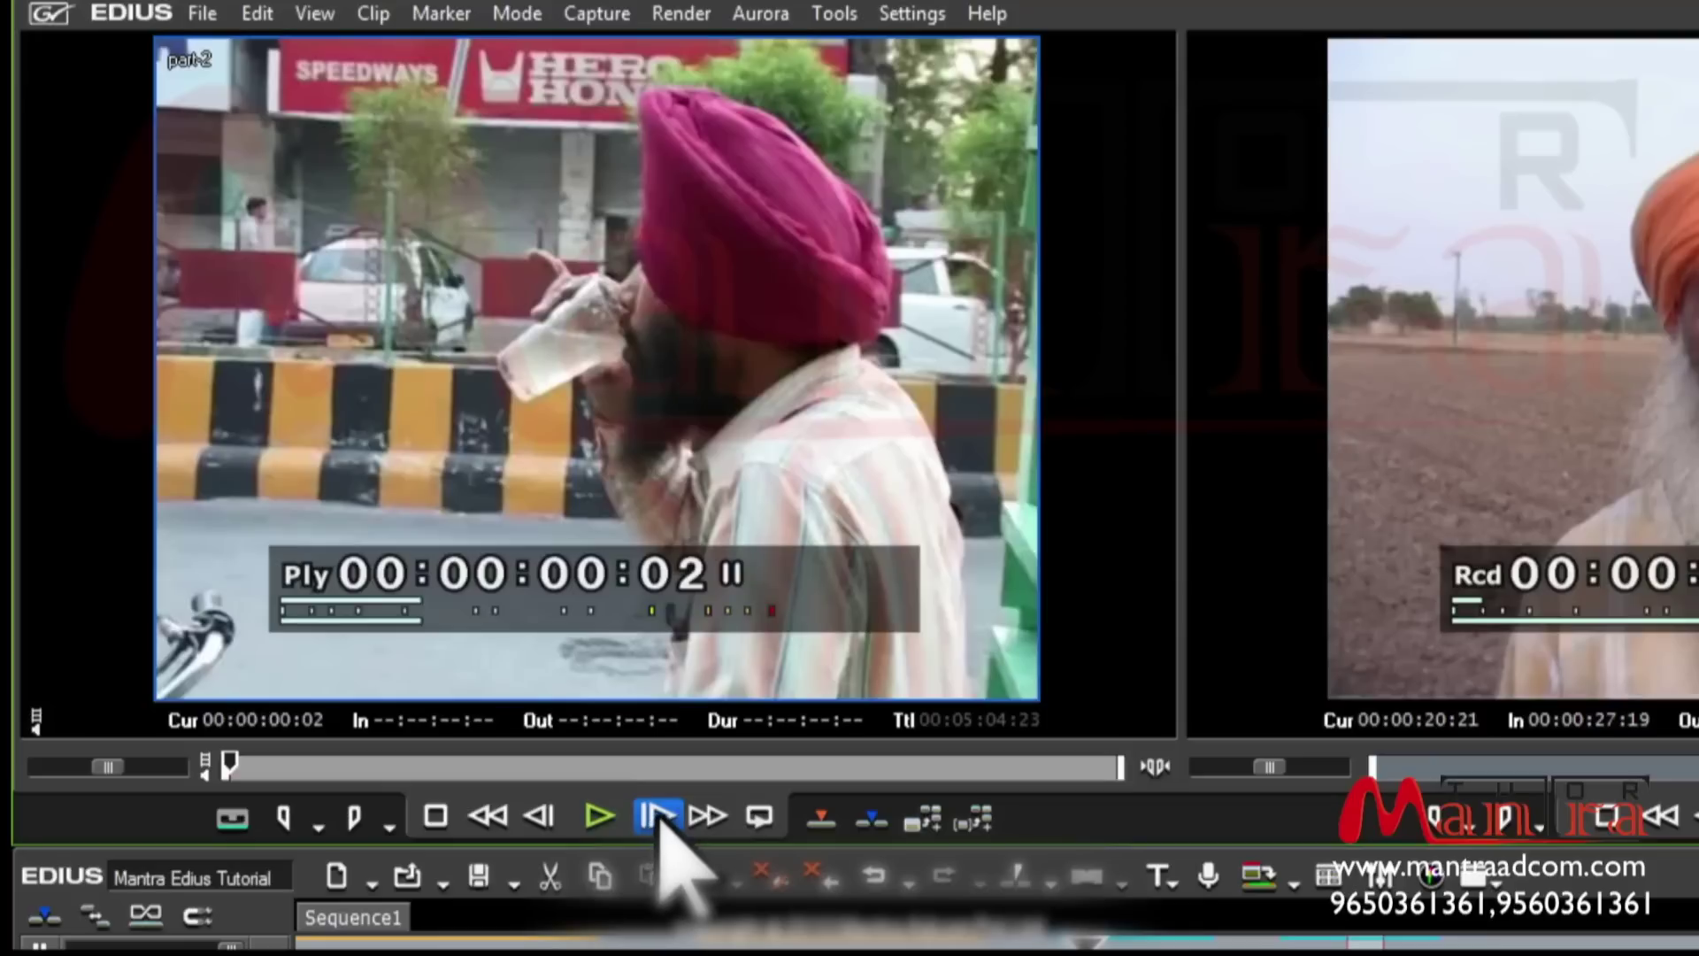
pyautogui.press('Home')
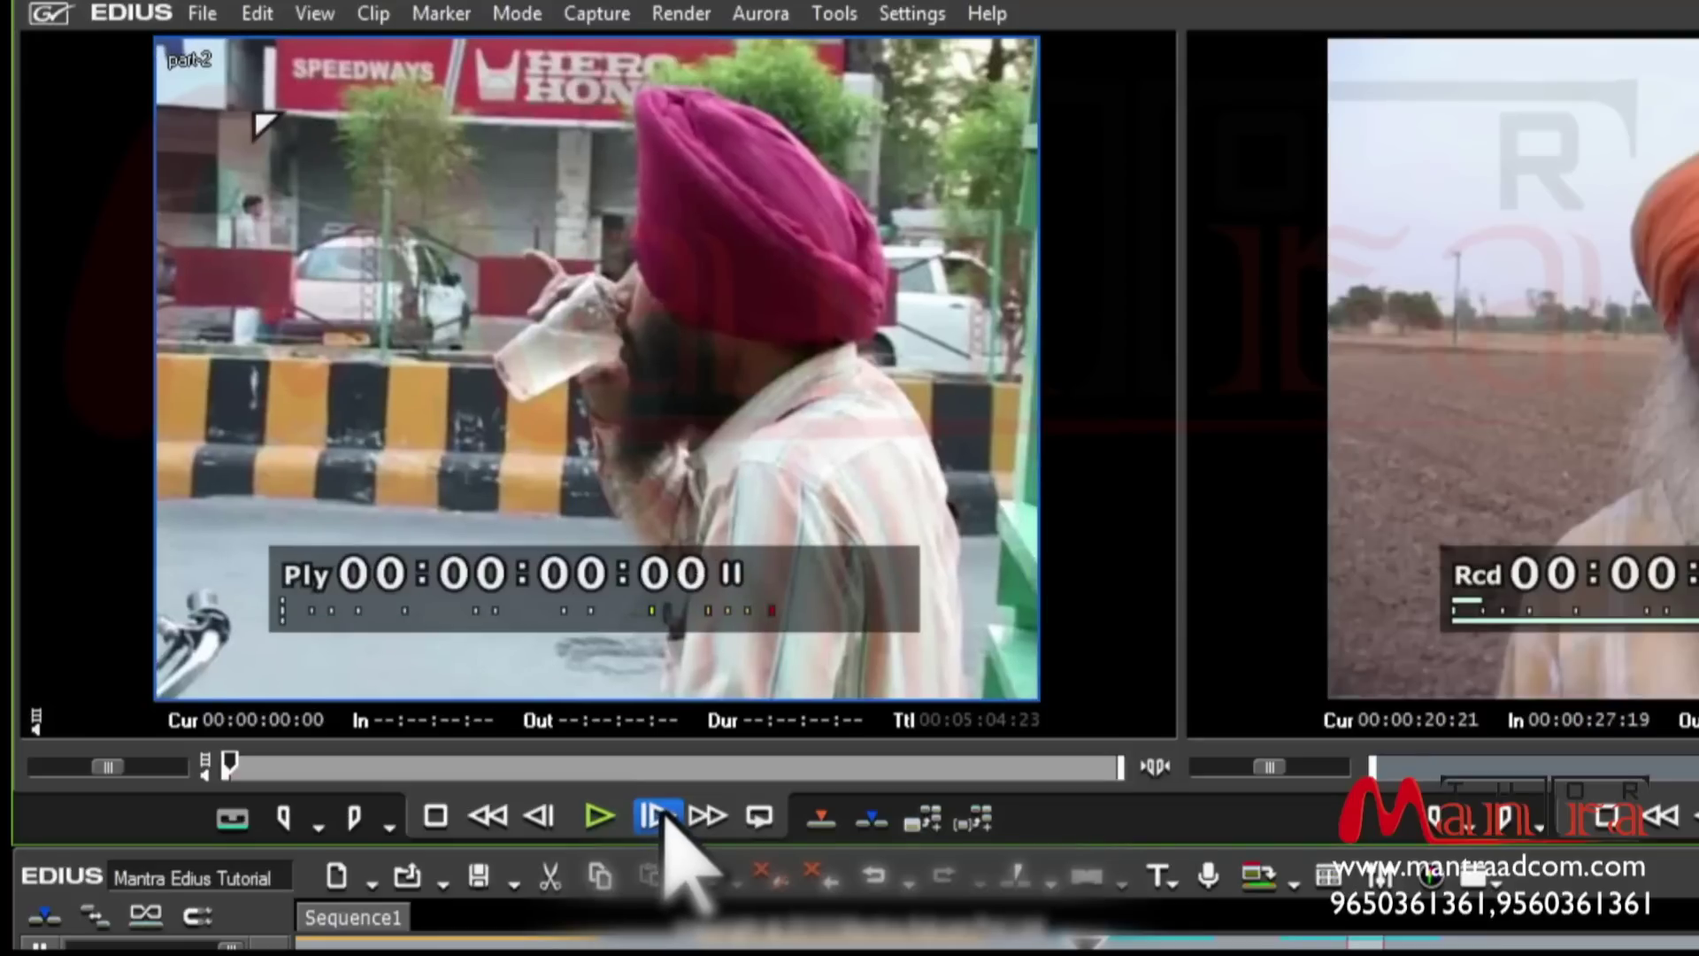
pyautogui.hotkey('shift', 'Right')
pyautogui.hotkey('shift', 'Right')
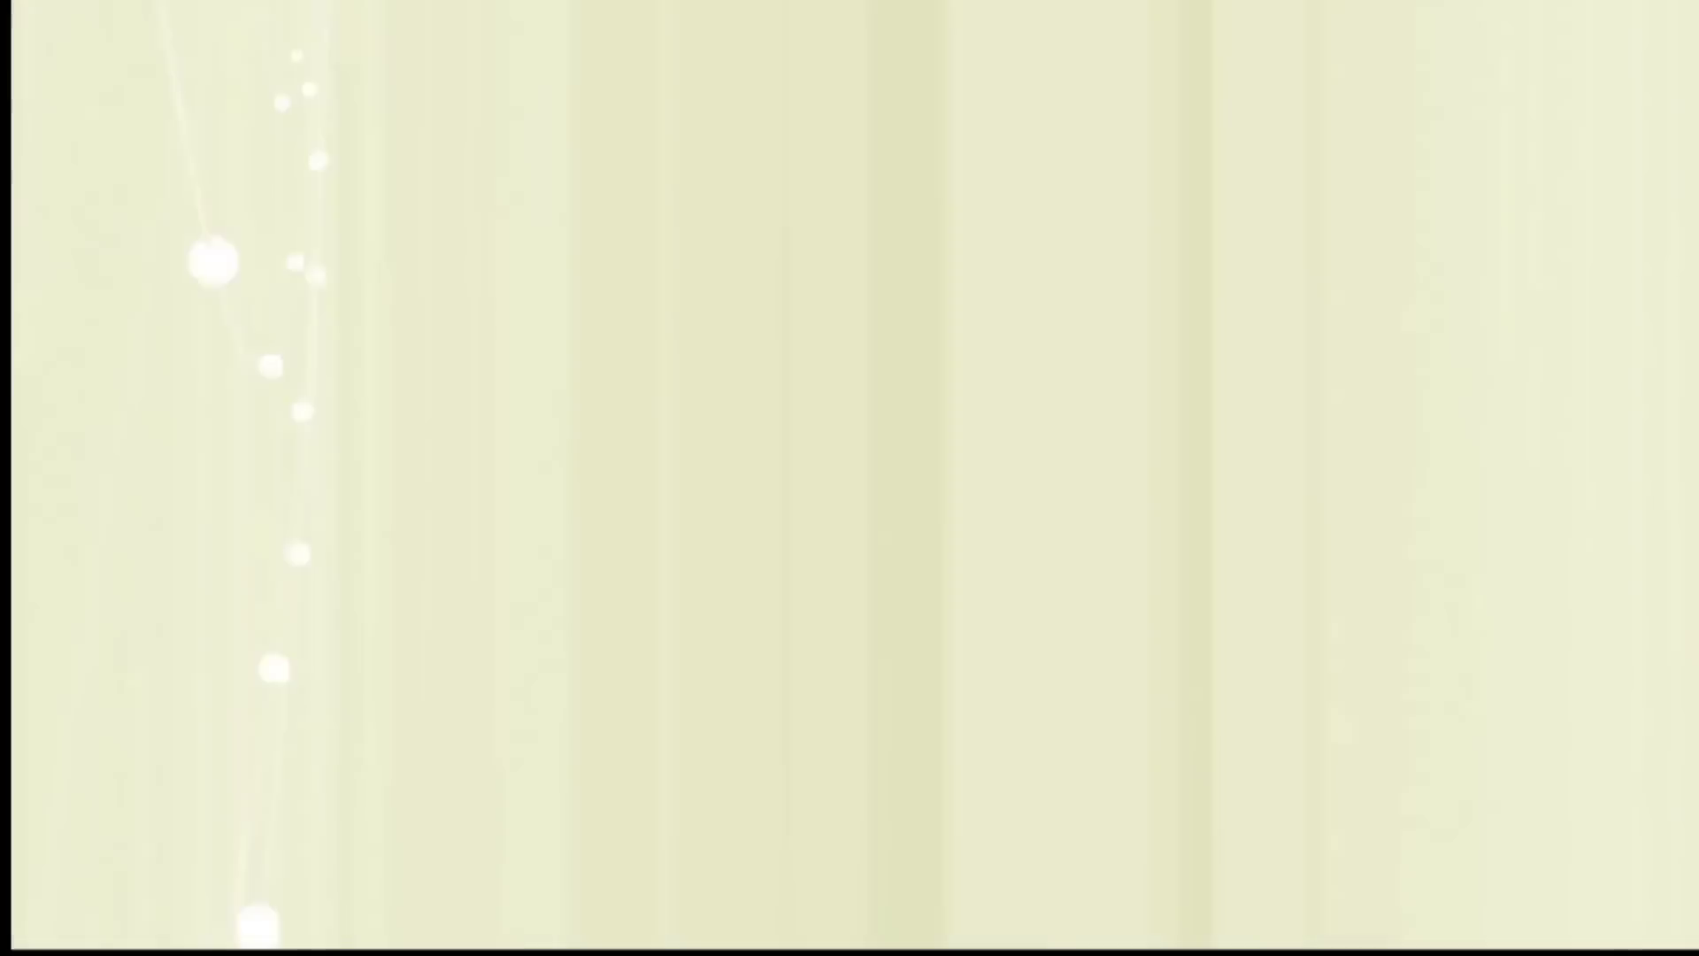